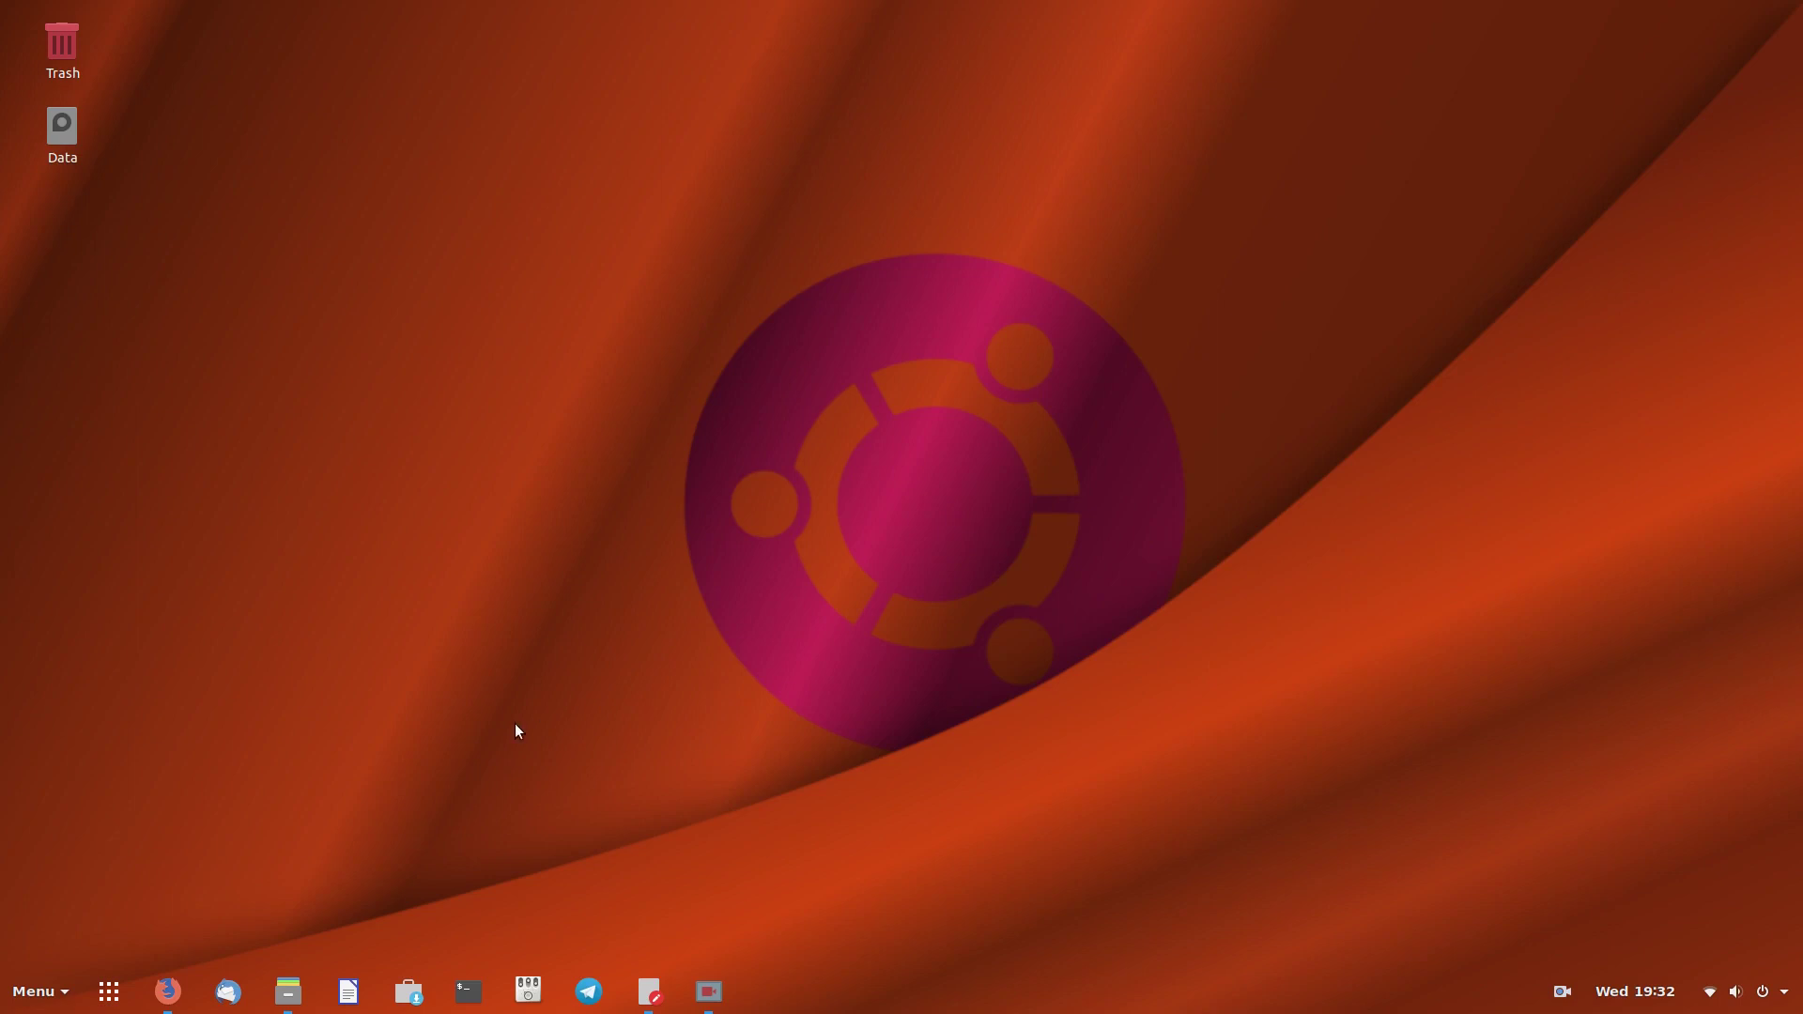
Step: Restore the Firefox window with the DeviantArt profile, minimize it, then restore it again
left_click(167, 991)
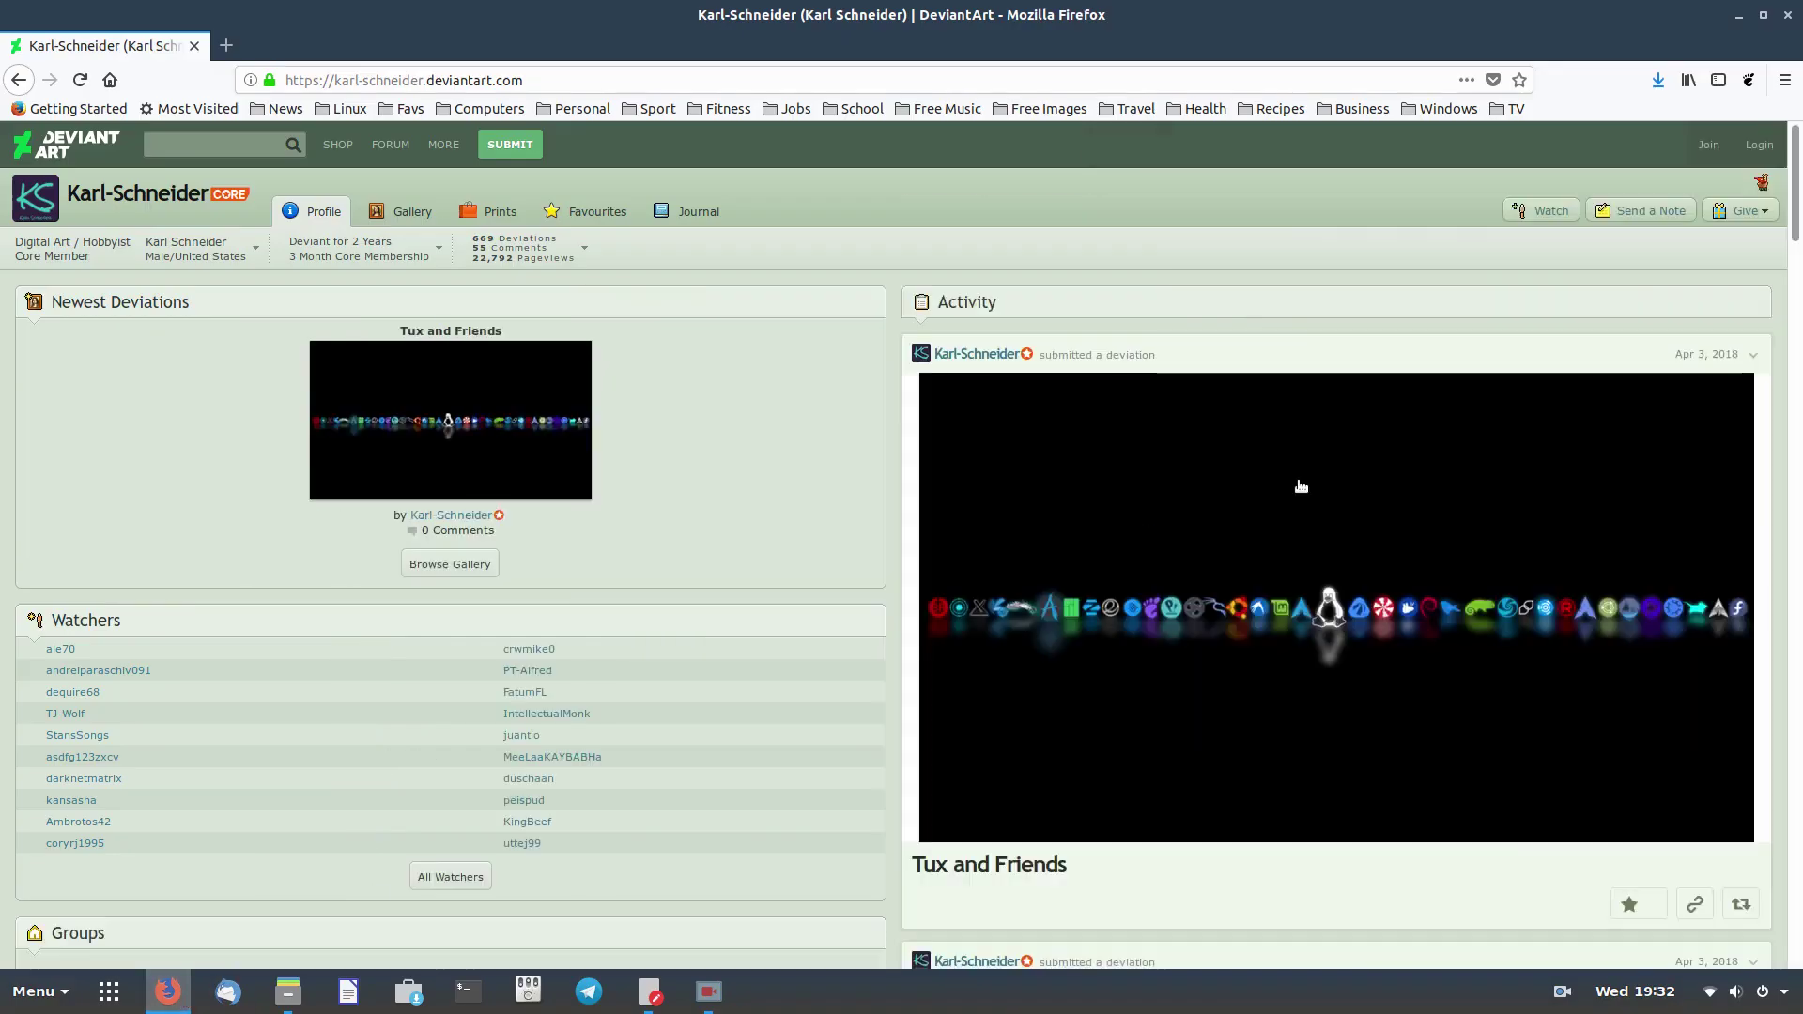
left_click(1738, 15)
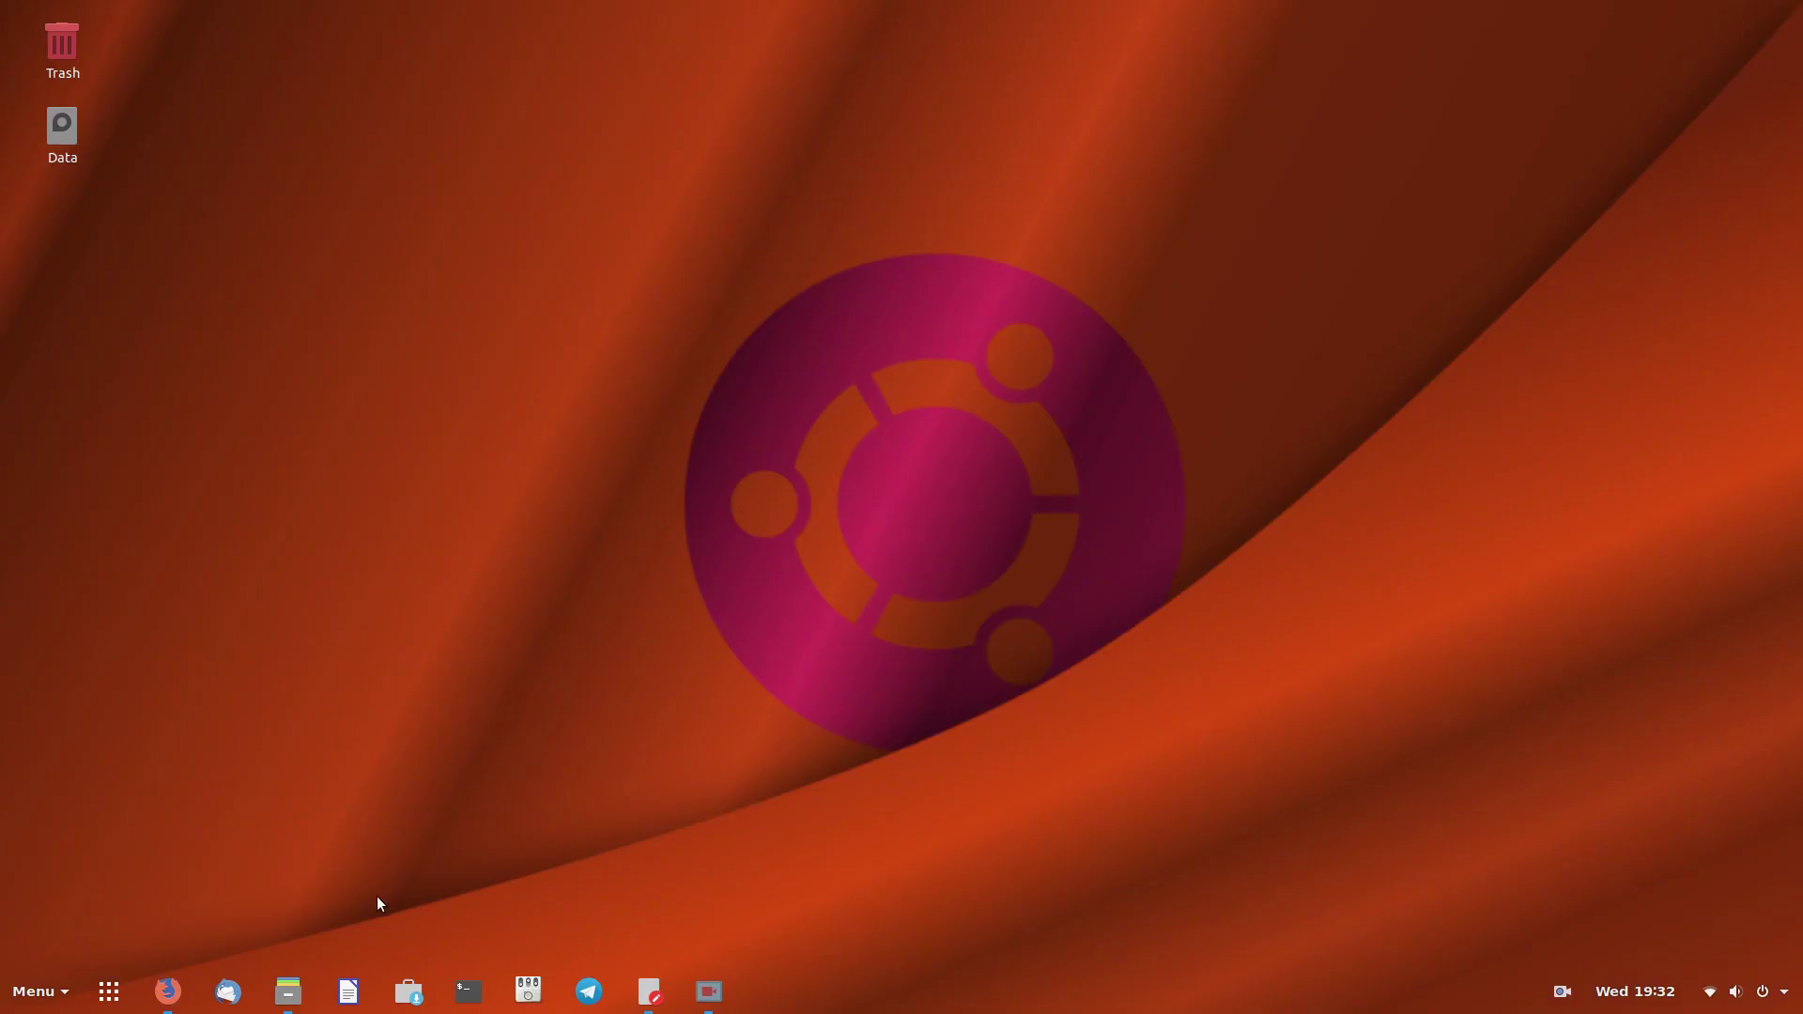
left_click(167, 990)
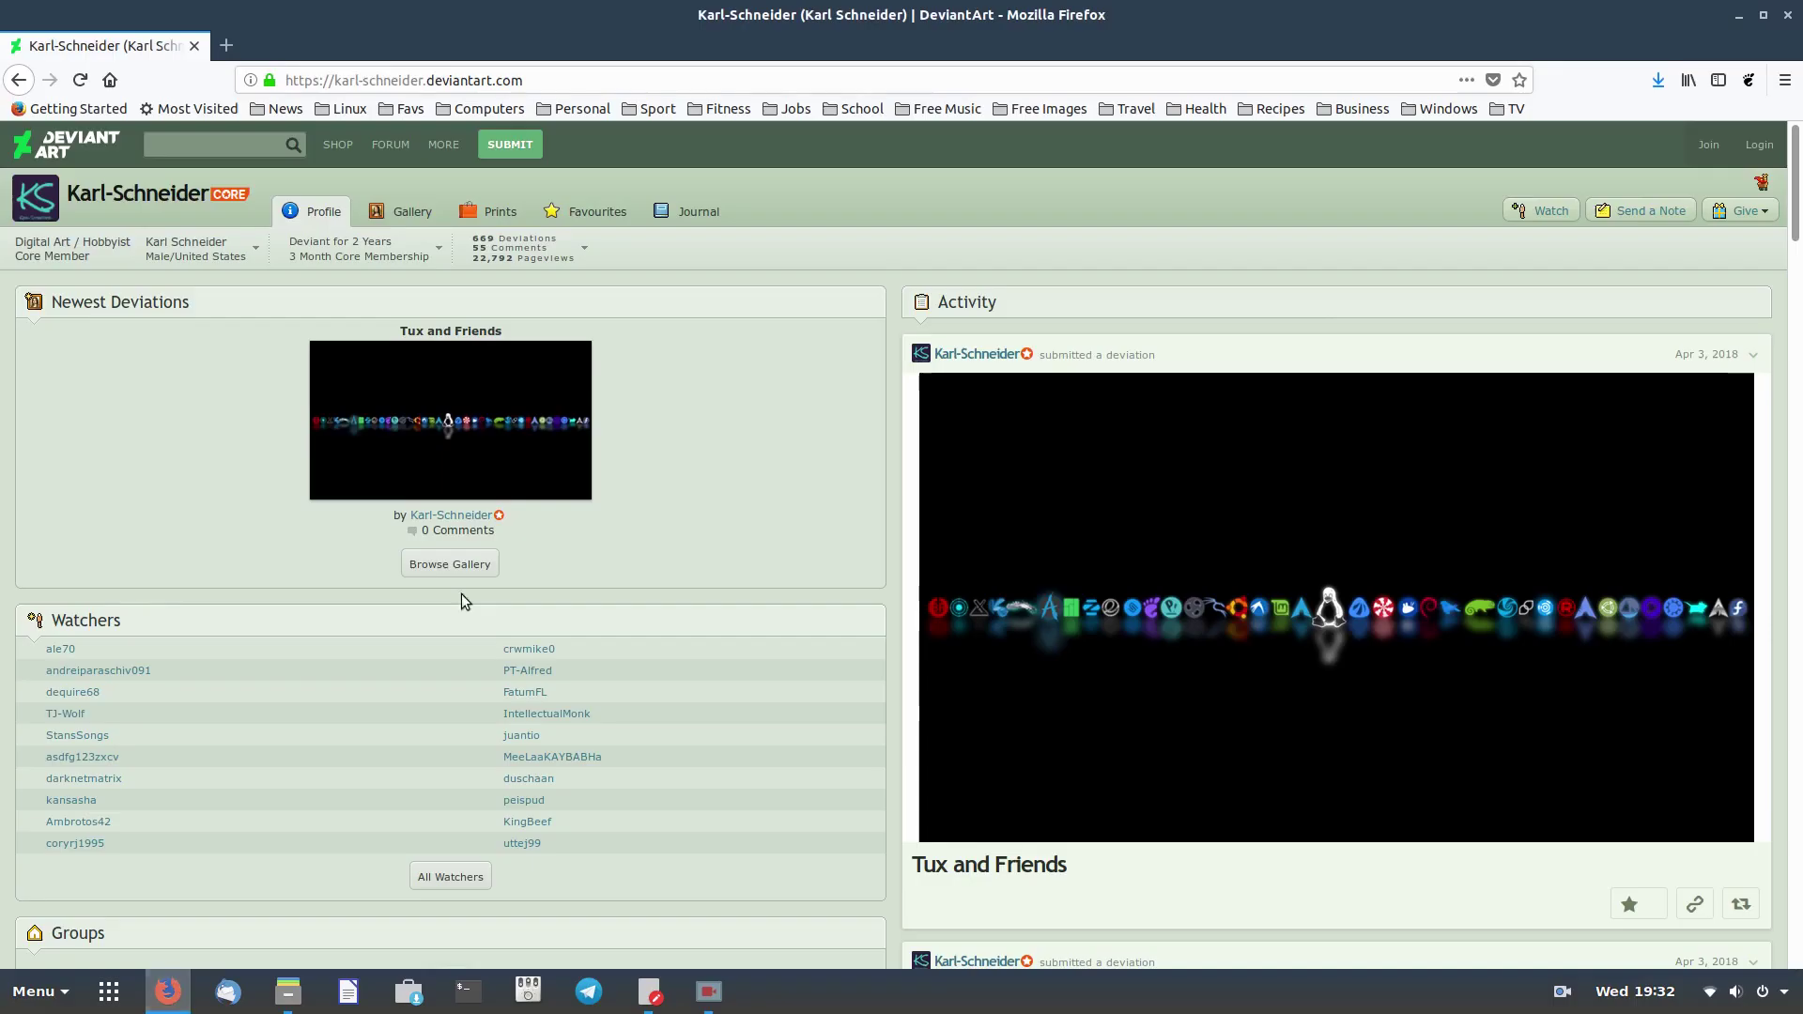
Step: Open the DeviantArt Gallery tab, browse the wallpaper thumbnails, then minimize Firefox
left_click(402, 212)
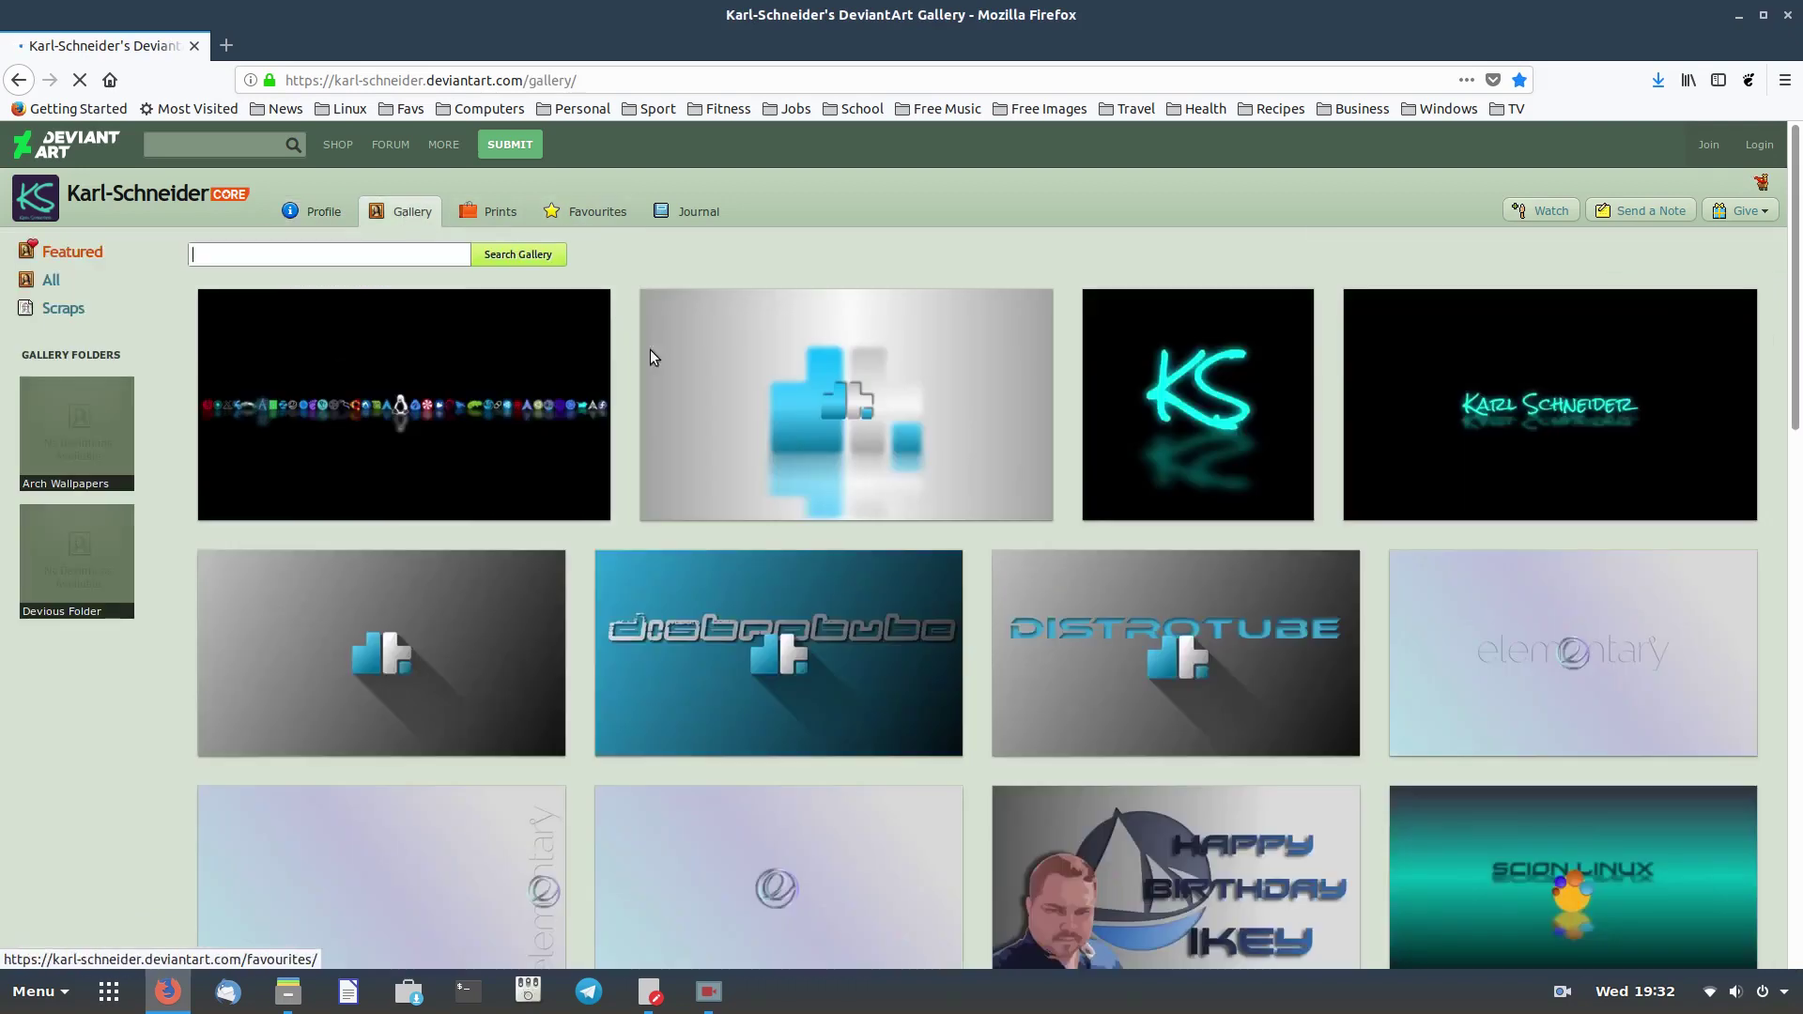
scroll(737, 471, "down", 7)
scroll(737, 471, "down", 2)
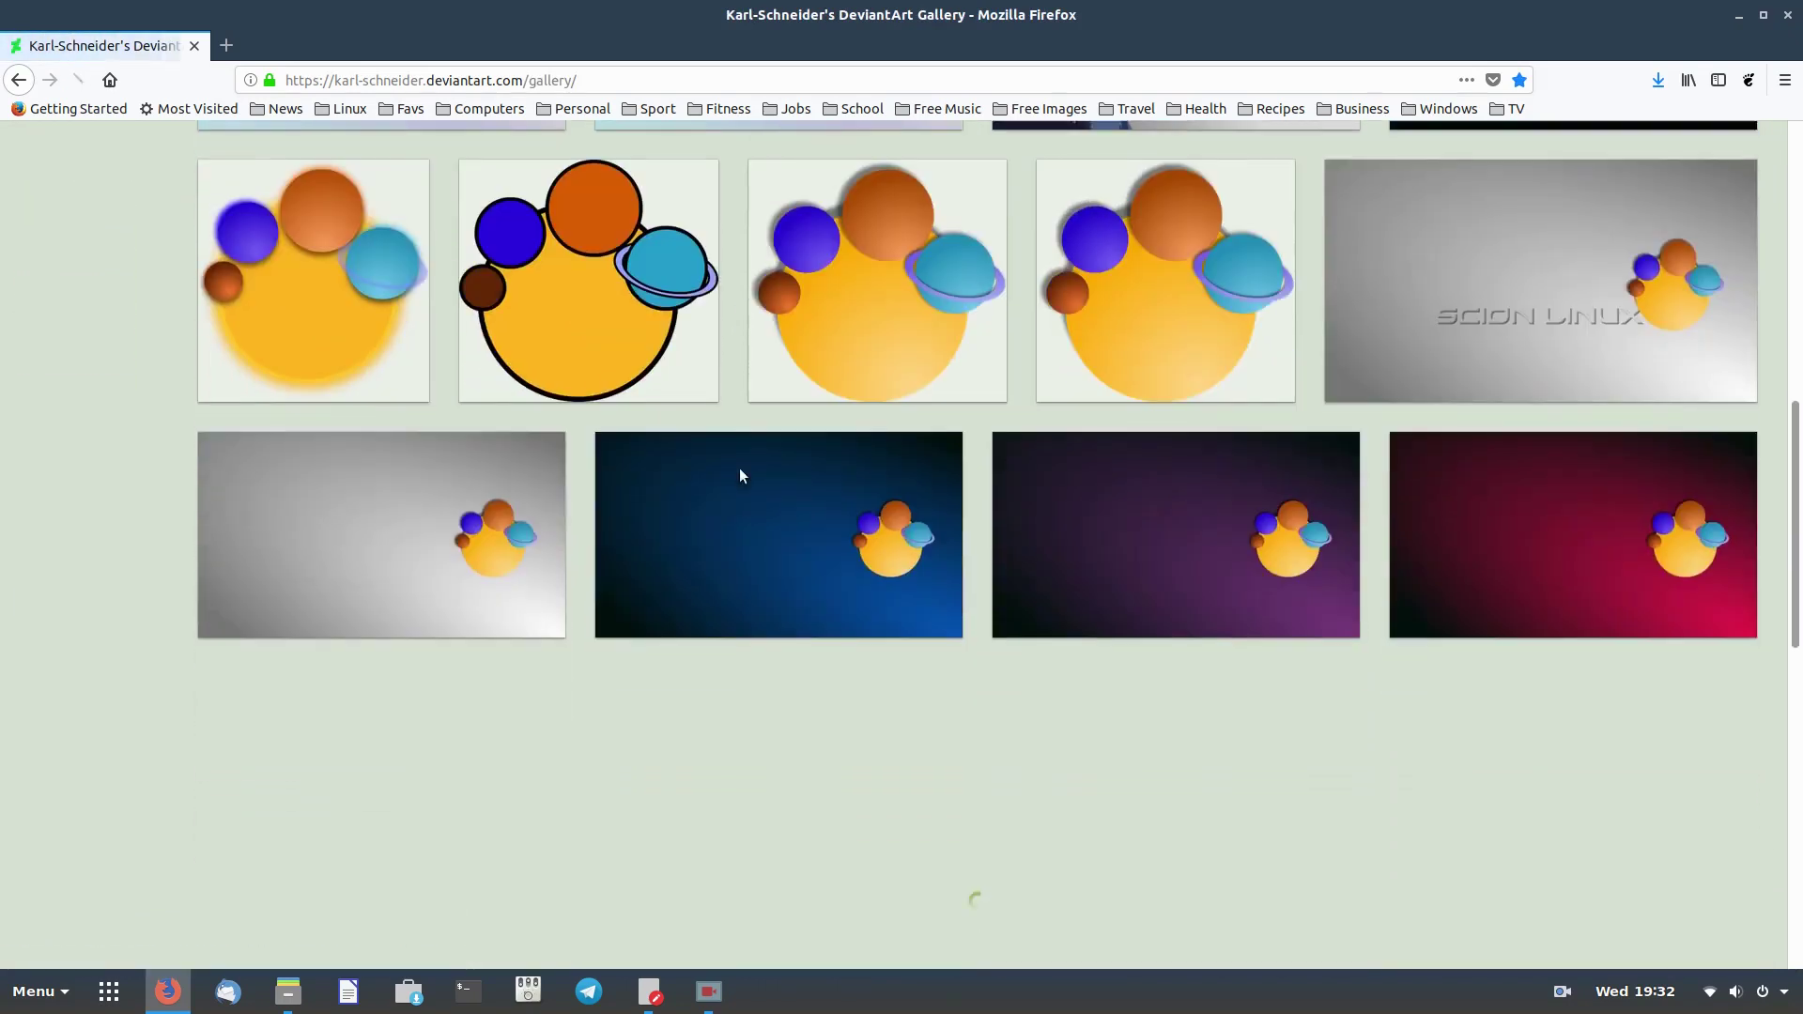
scroll(737, 472, "up", 6)
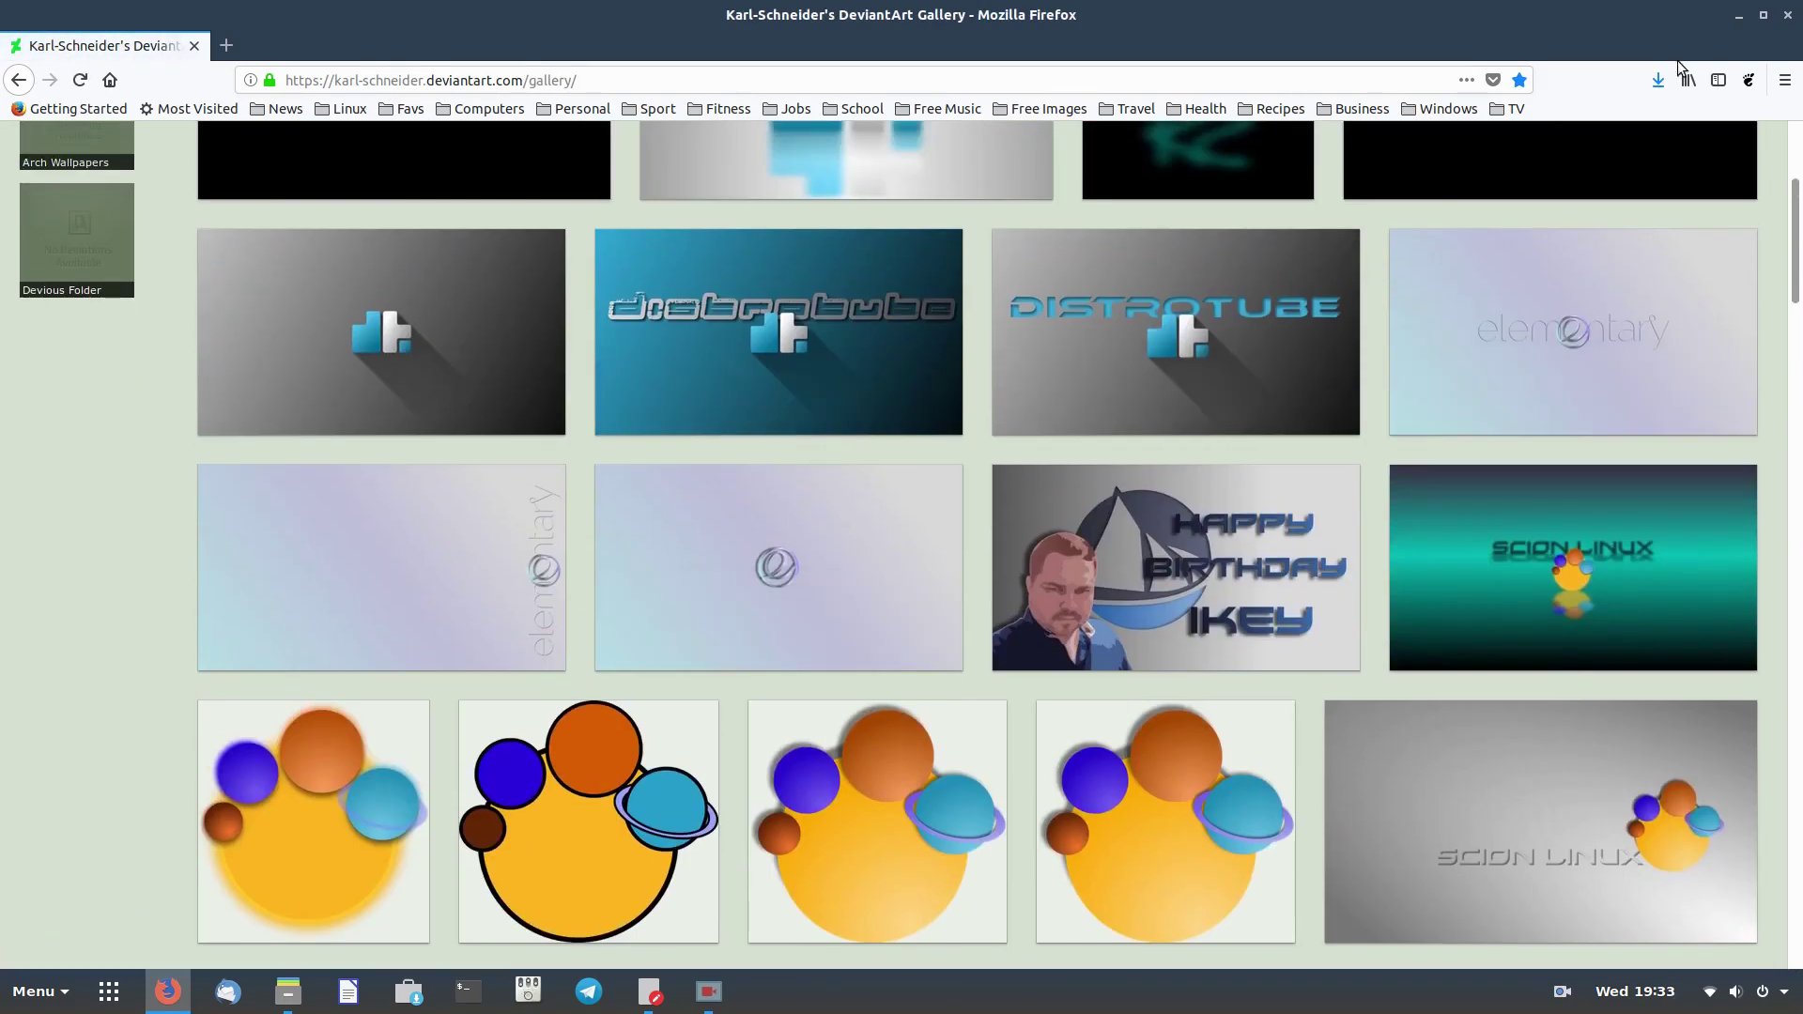
left_click(1738, 15)
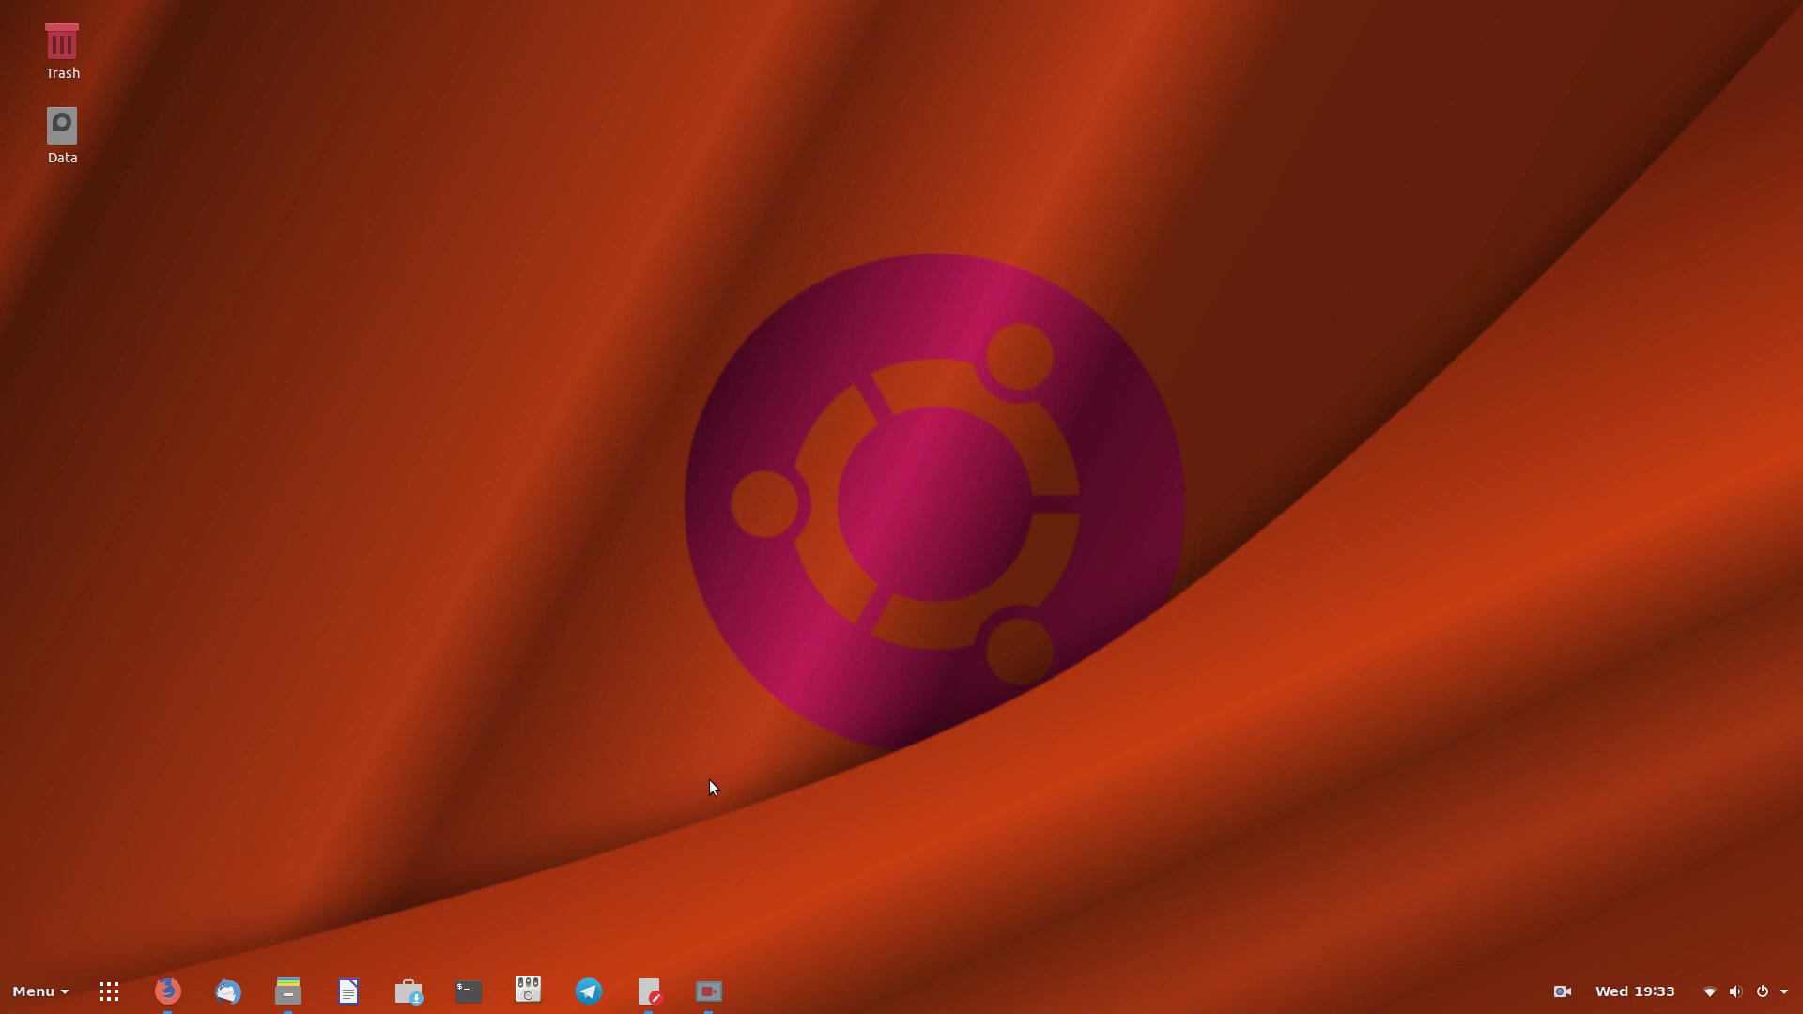
Step: Bring up Firefox and Files, hide all windows with Super+D, then launch GNOME Tweaks
left_click(167, 990)
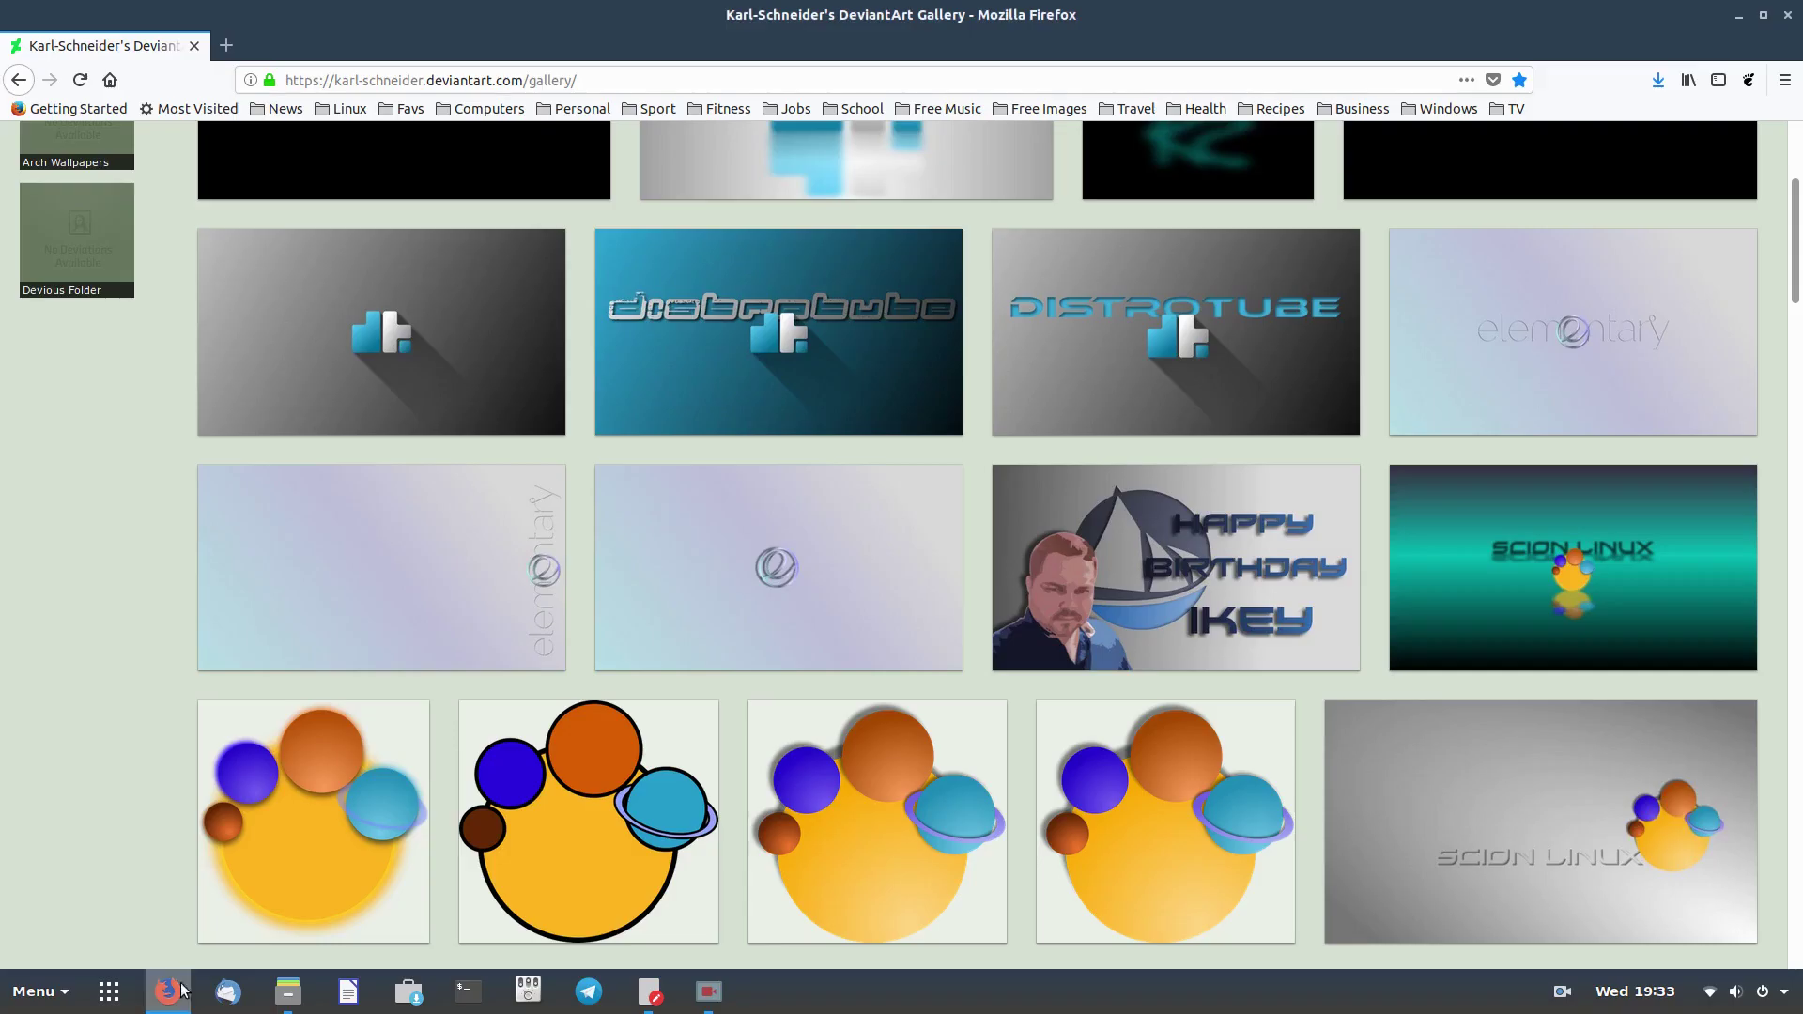
left_click(287, 990)
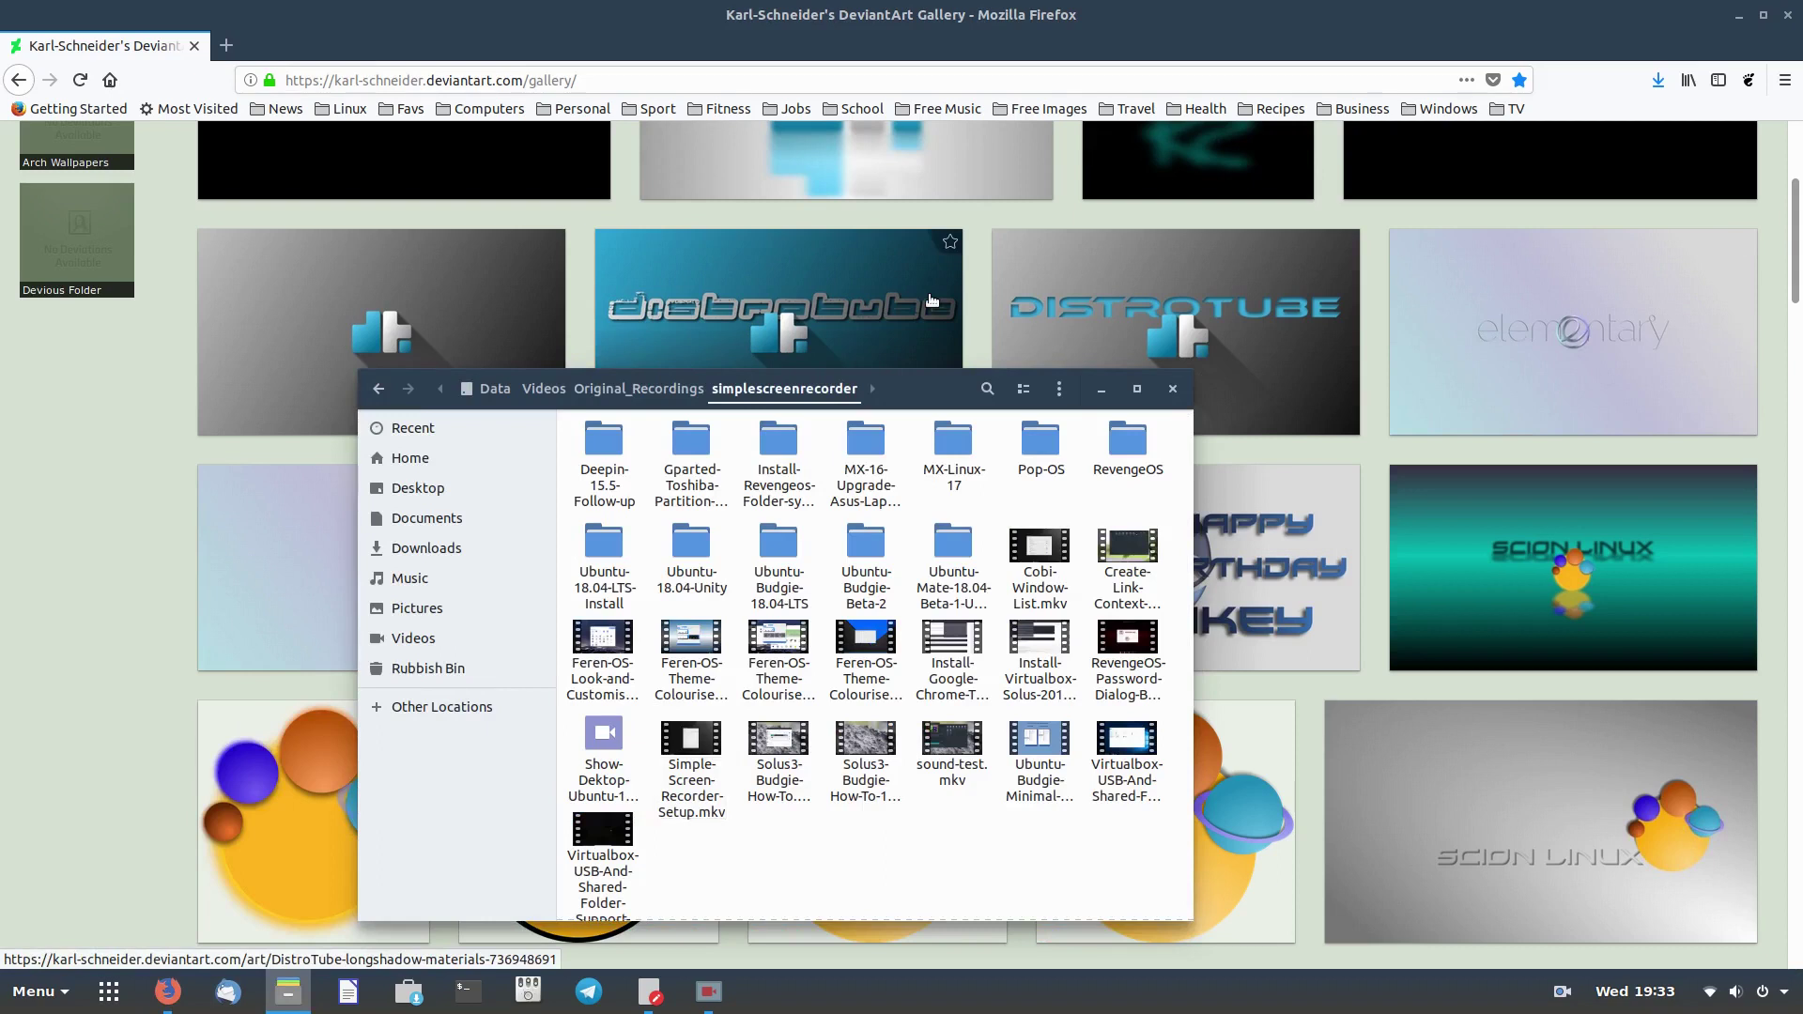
key("super+d")
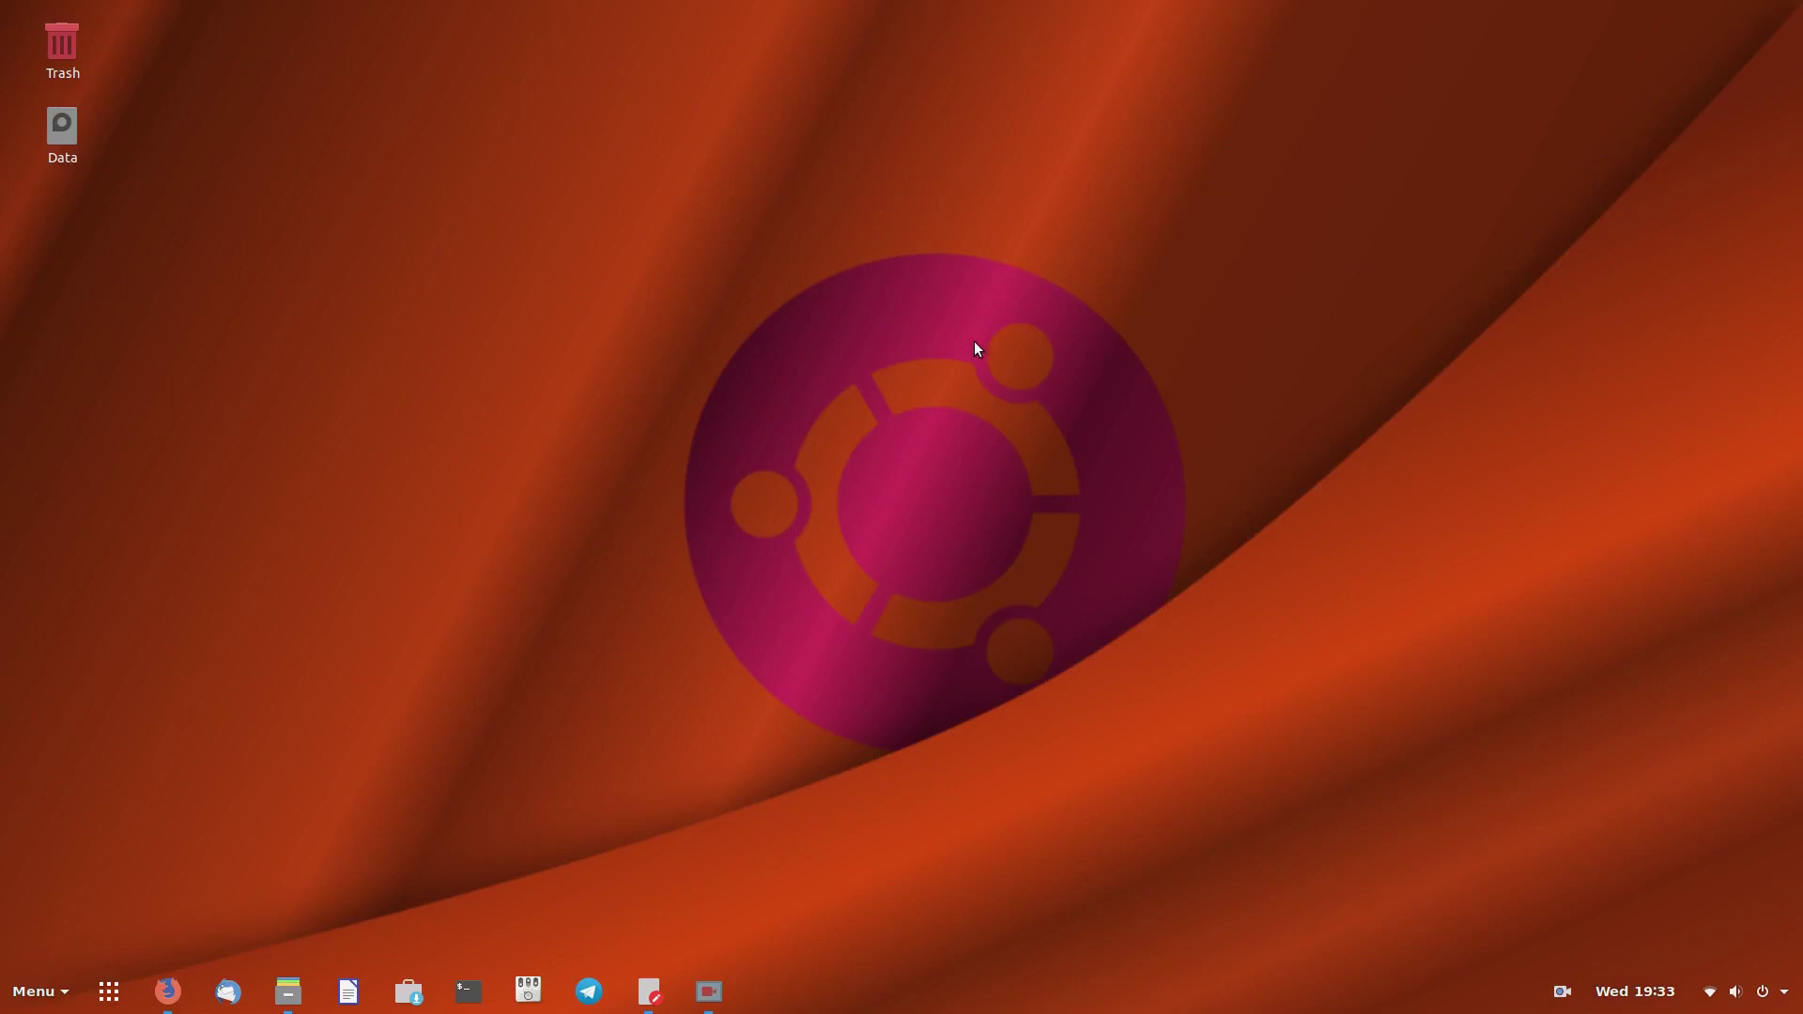
left_click(527, 990)
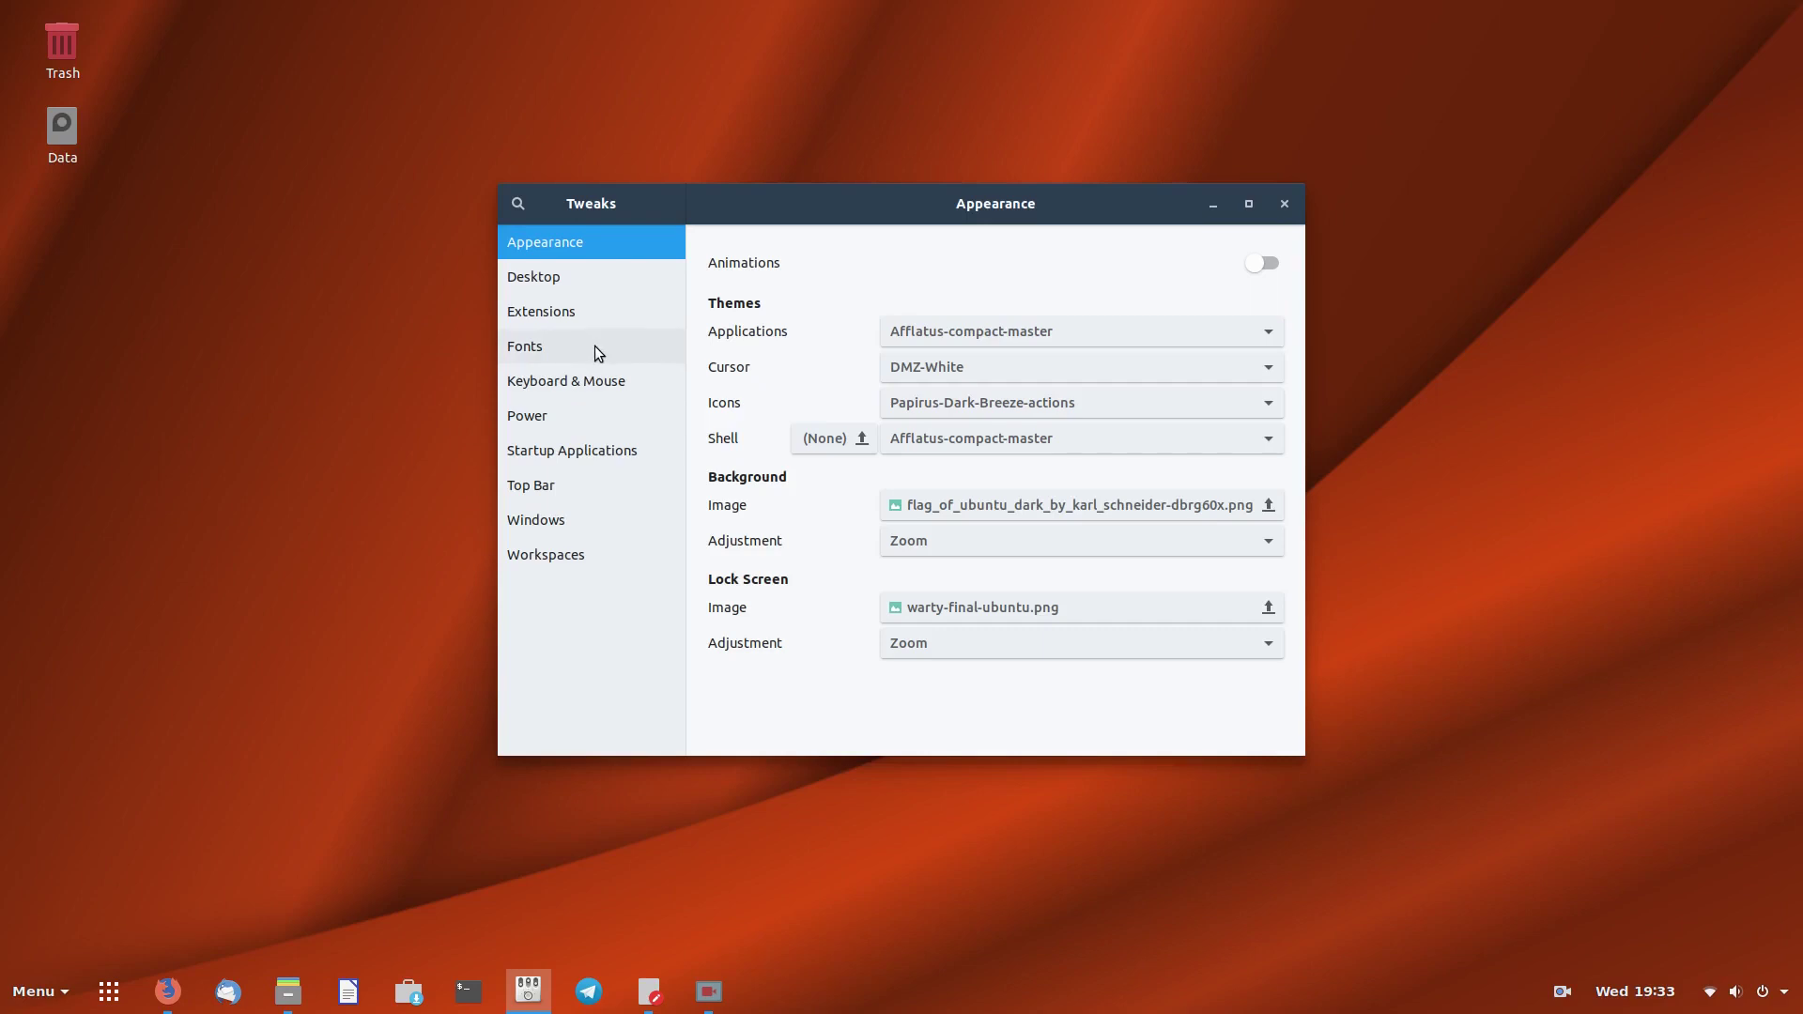
Step: In Dash to Panel's Behavior settings, switch on the Show Desktop button
left_click(527, 311)
left_click(1207, 283)
left_click(807, 92)
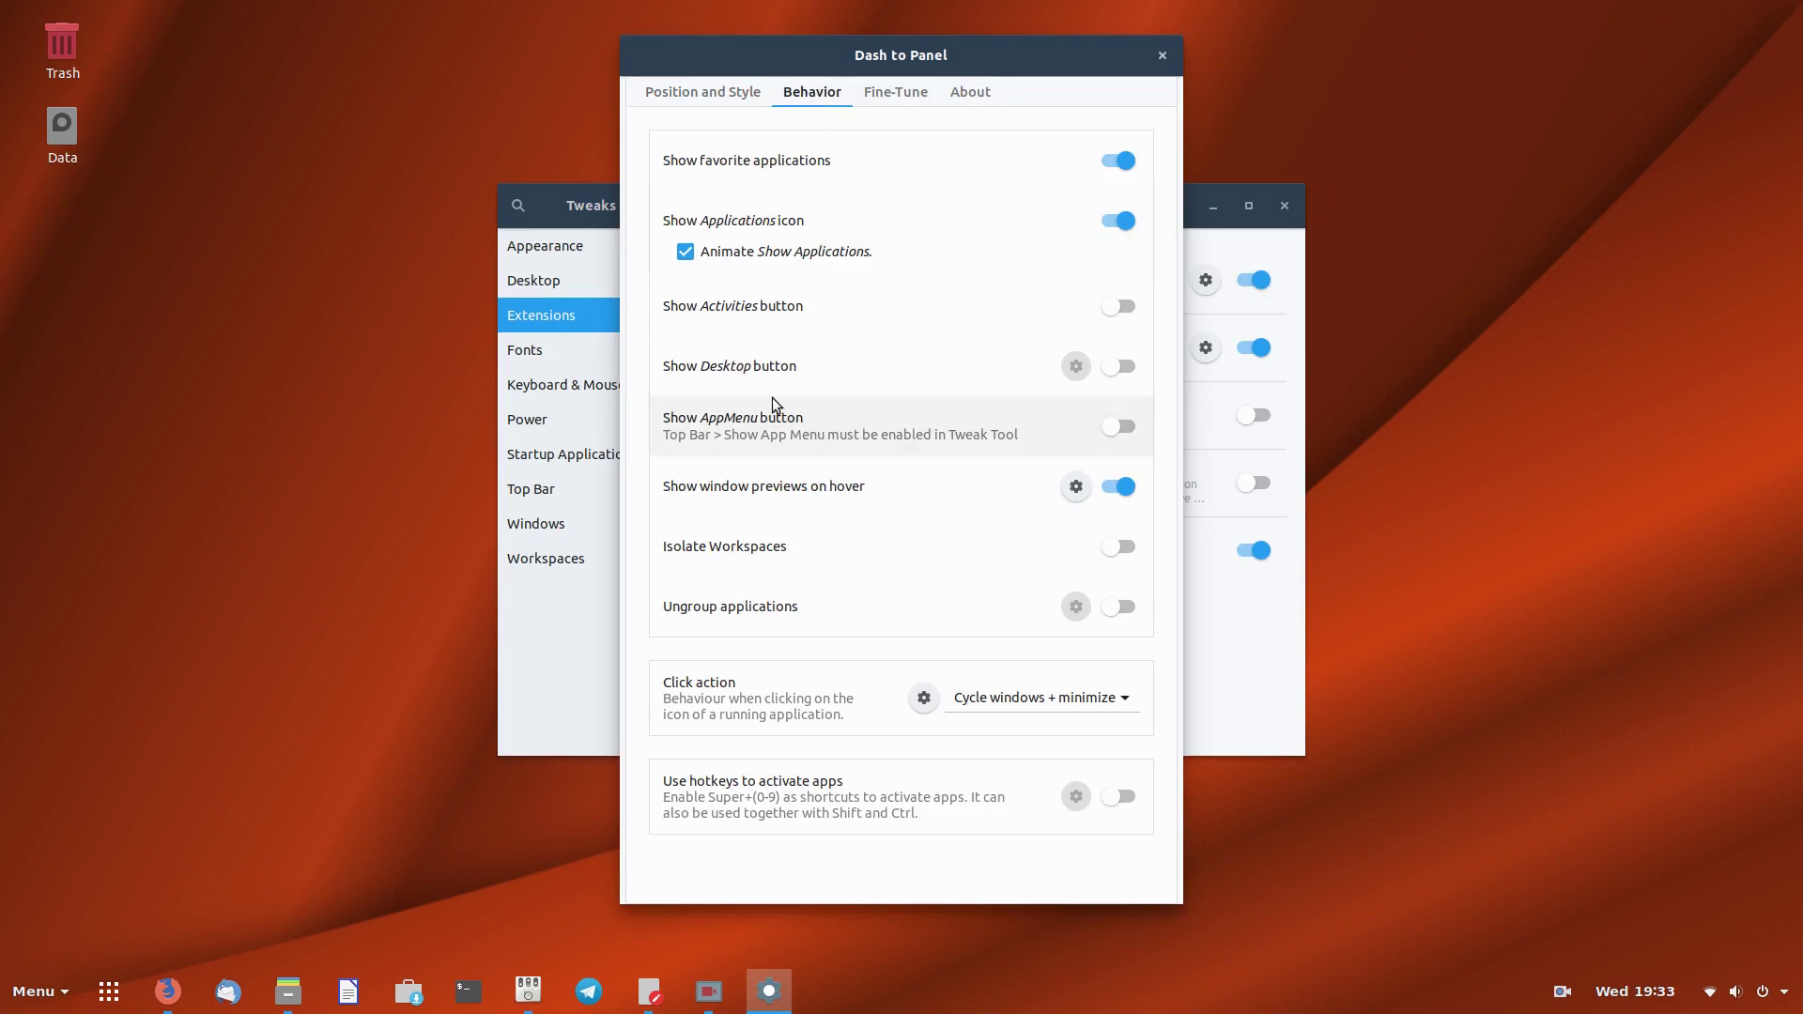
left_click(1122, 366)
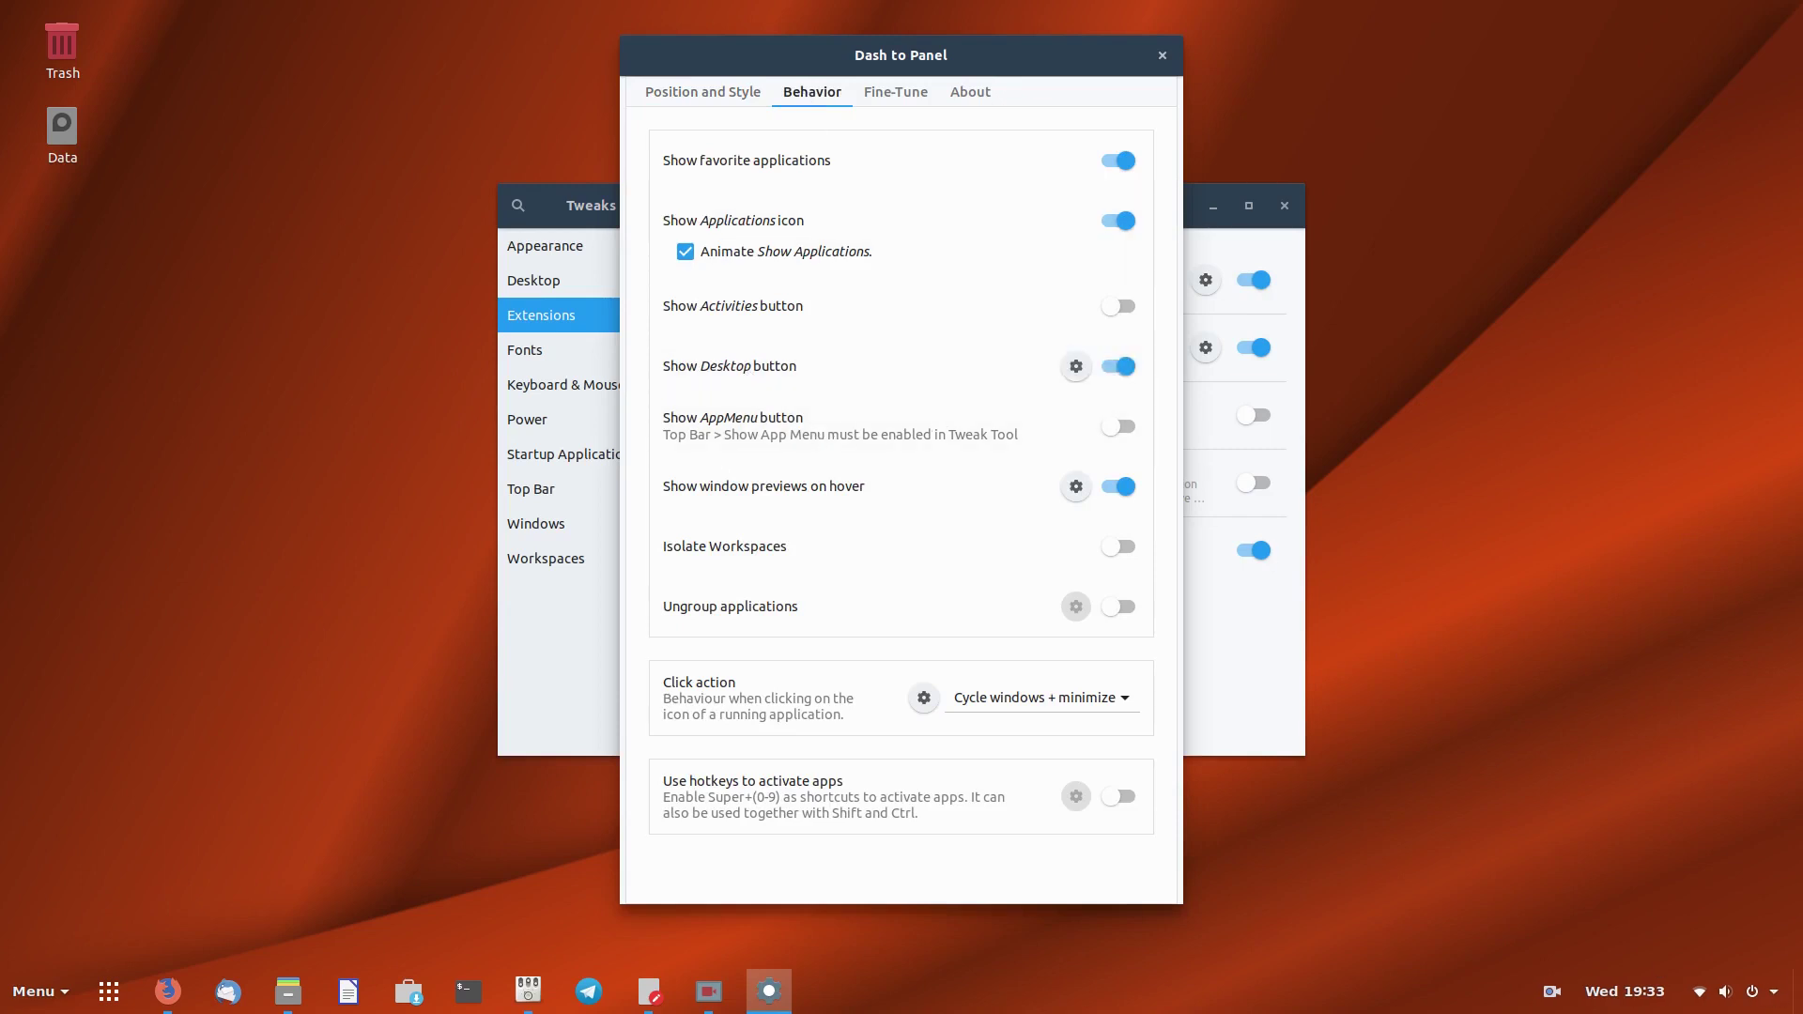
Step: Test the Show Desktop button, keep its width at 10 px, and close the settings
left_click(1799, 1003)
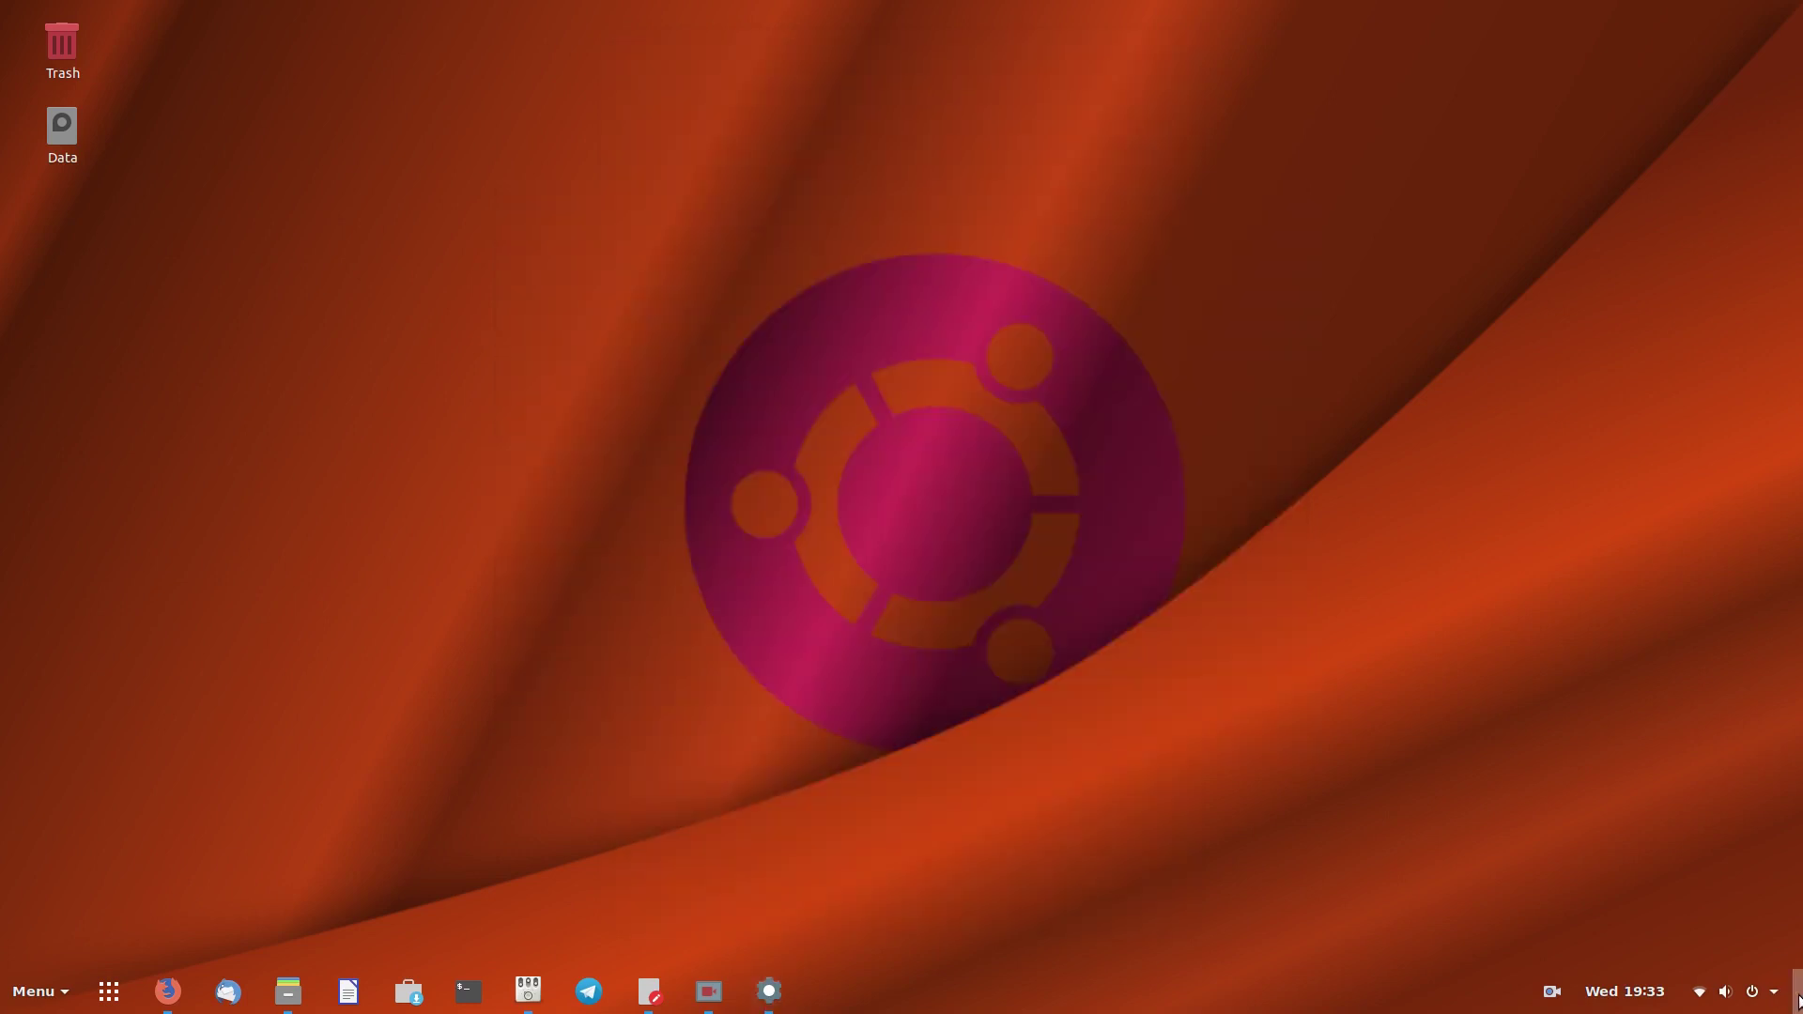
left_click(772, 1001)
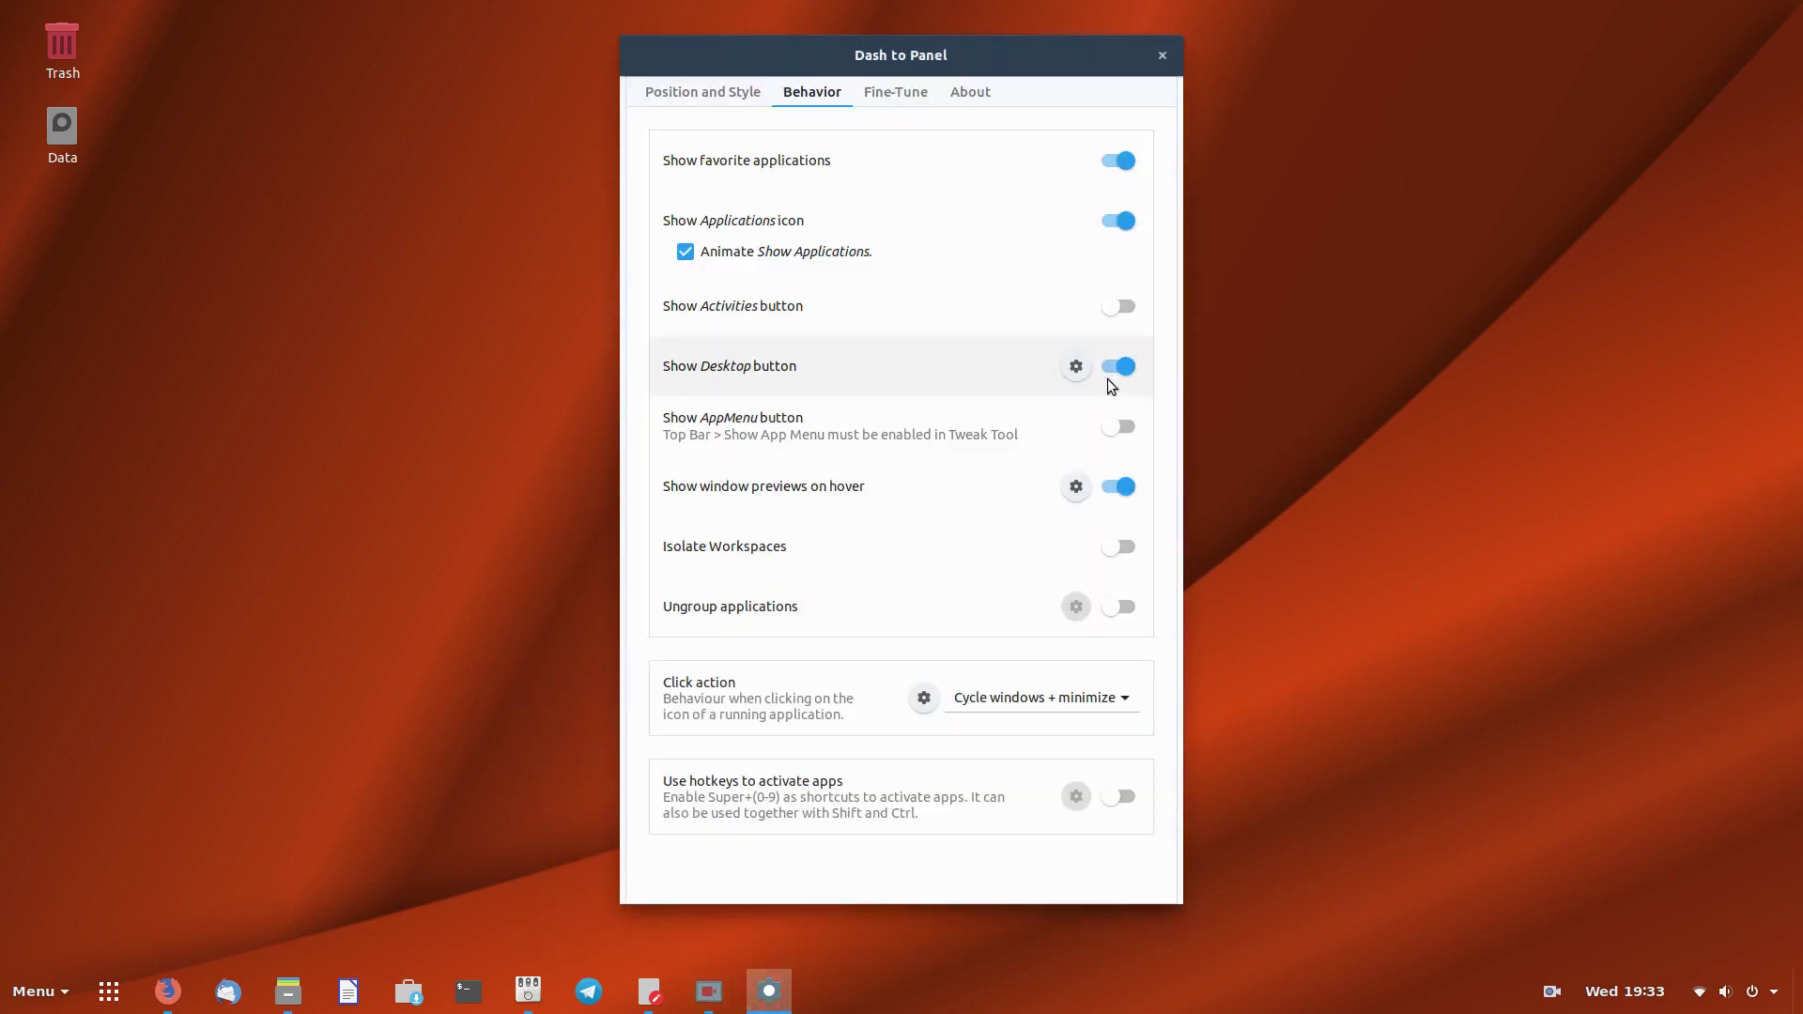
left_click(1076, 367)
left_click(1063, 489)
left_click(1062, 489)
left_click(1038, 489)
left_click(1037, 489)
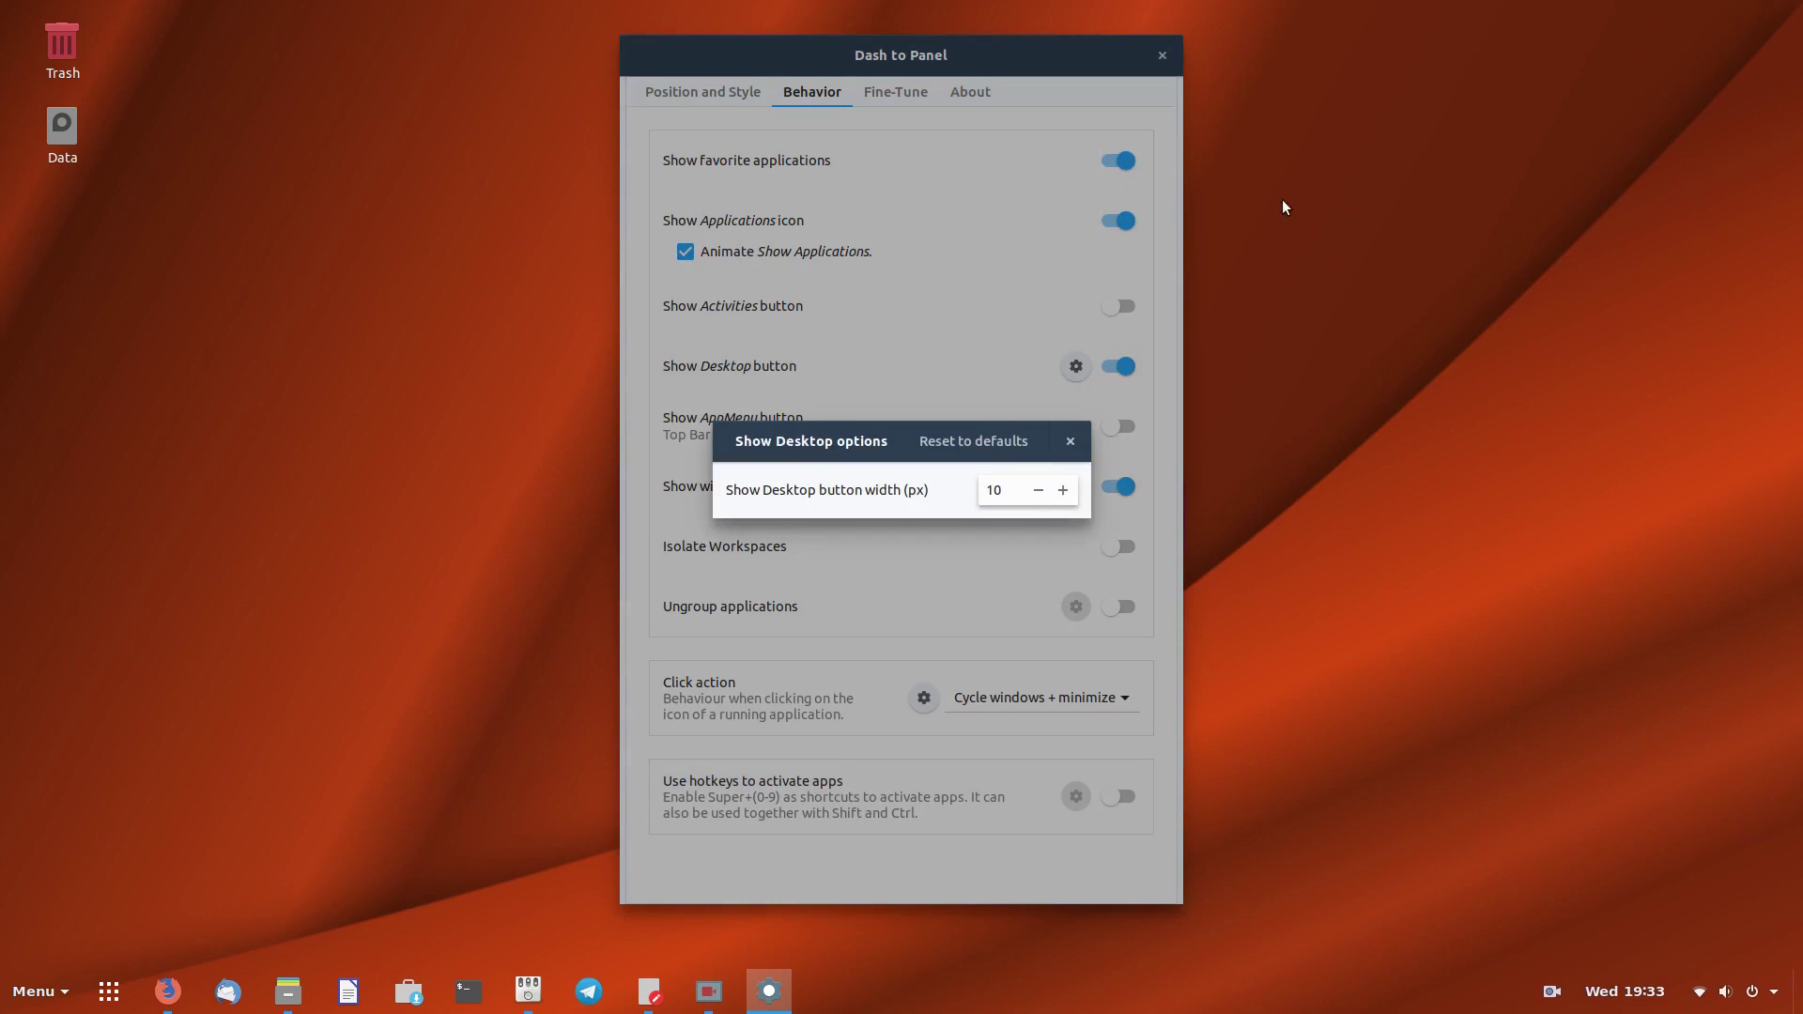
left_click(1072, 441)
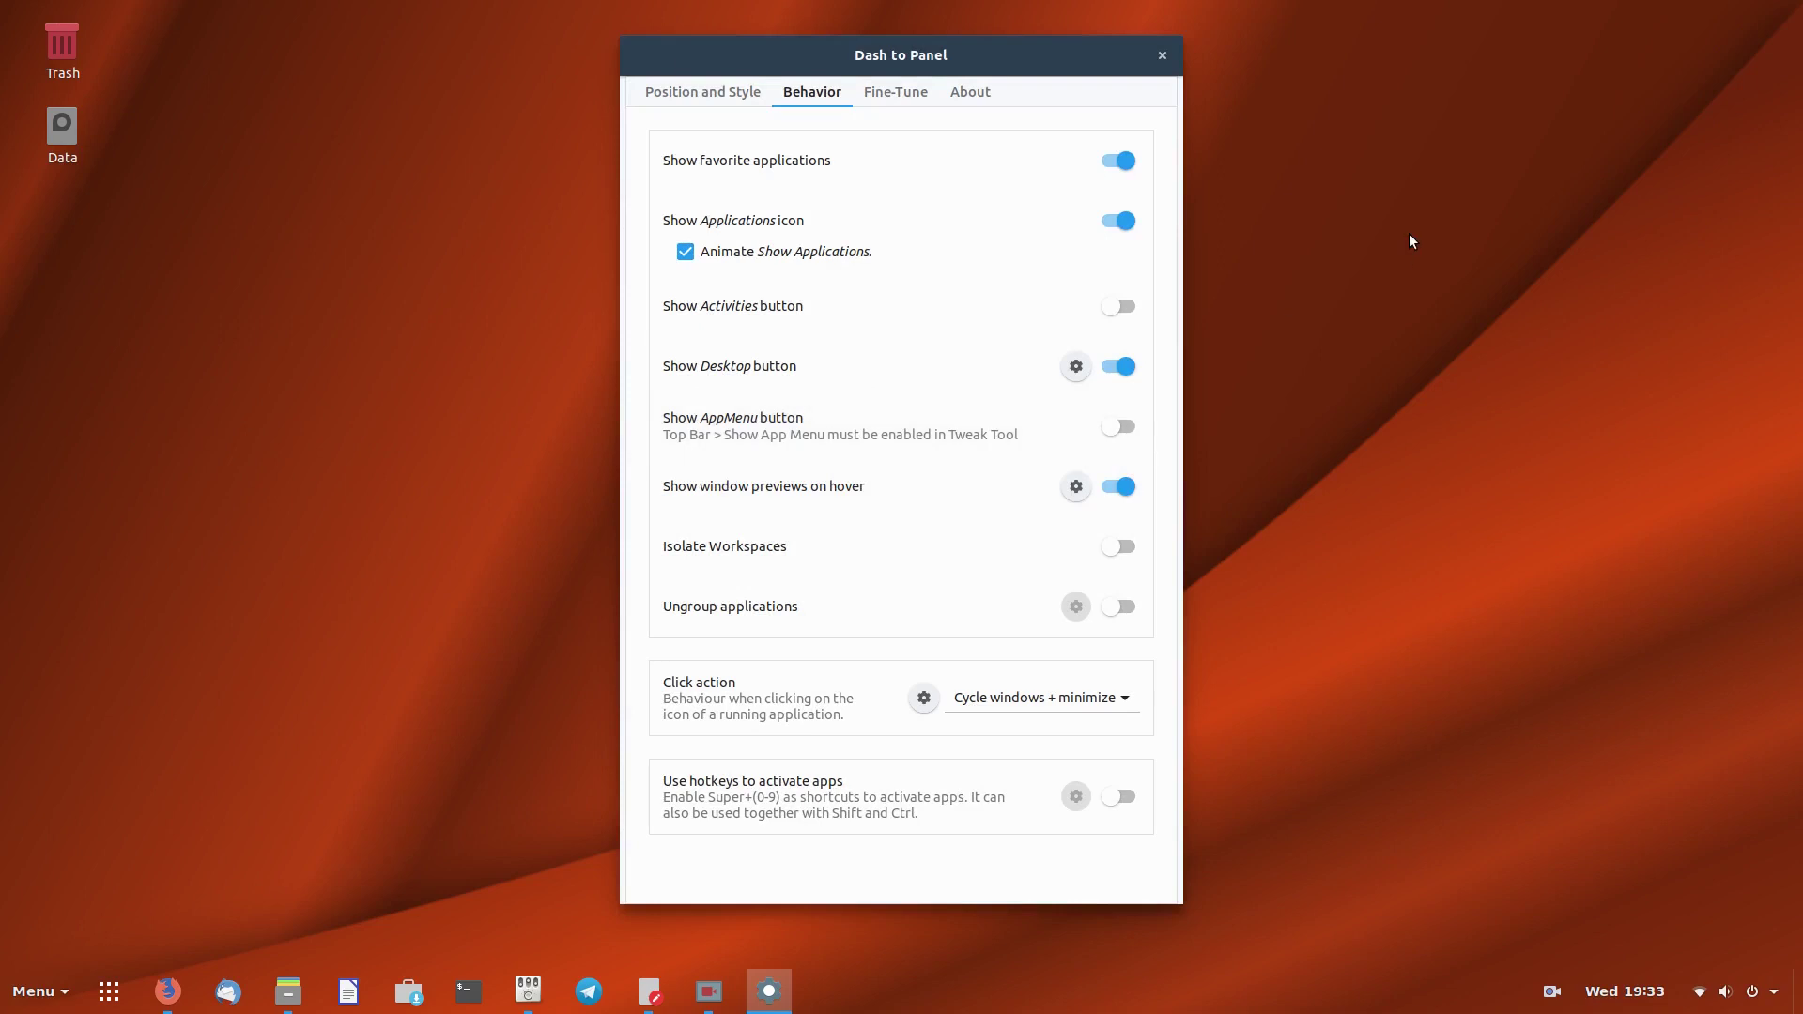
left_click(1162, 57)
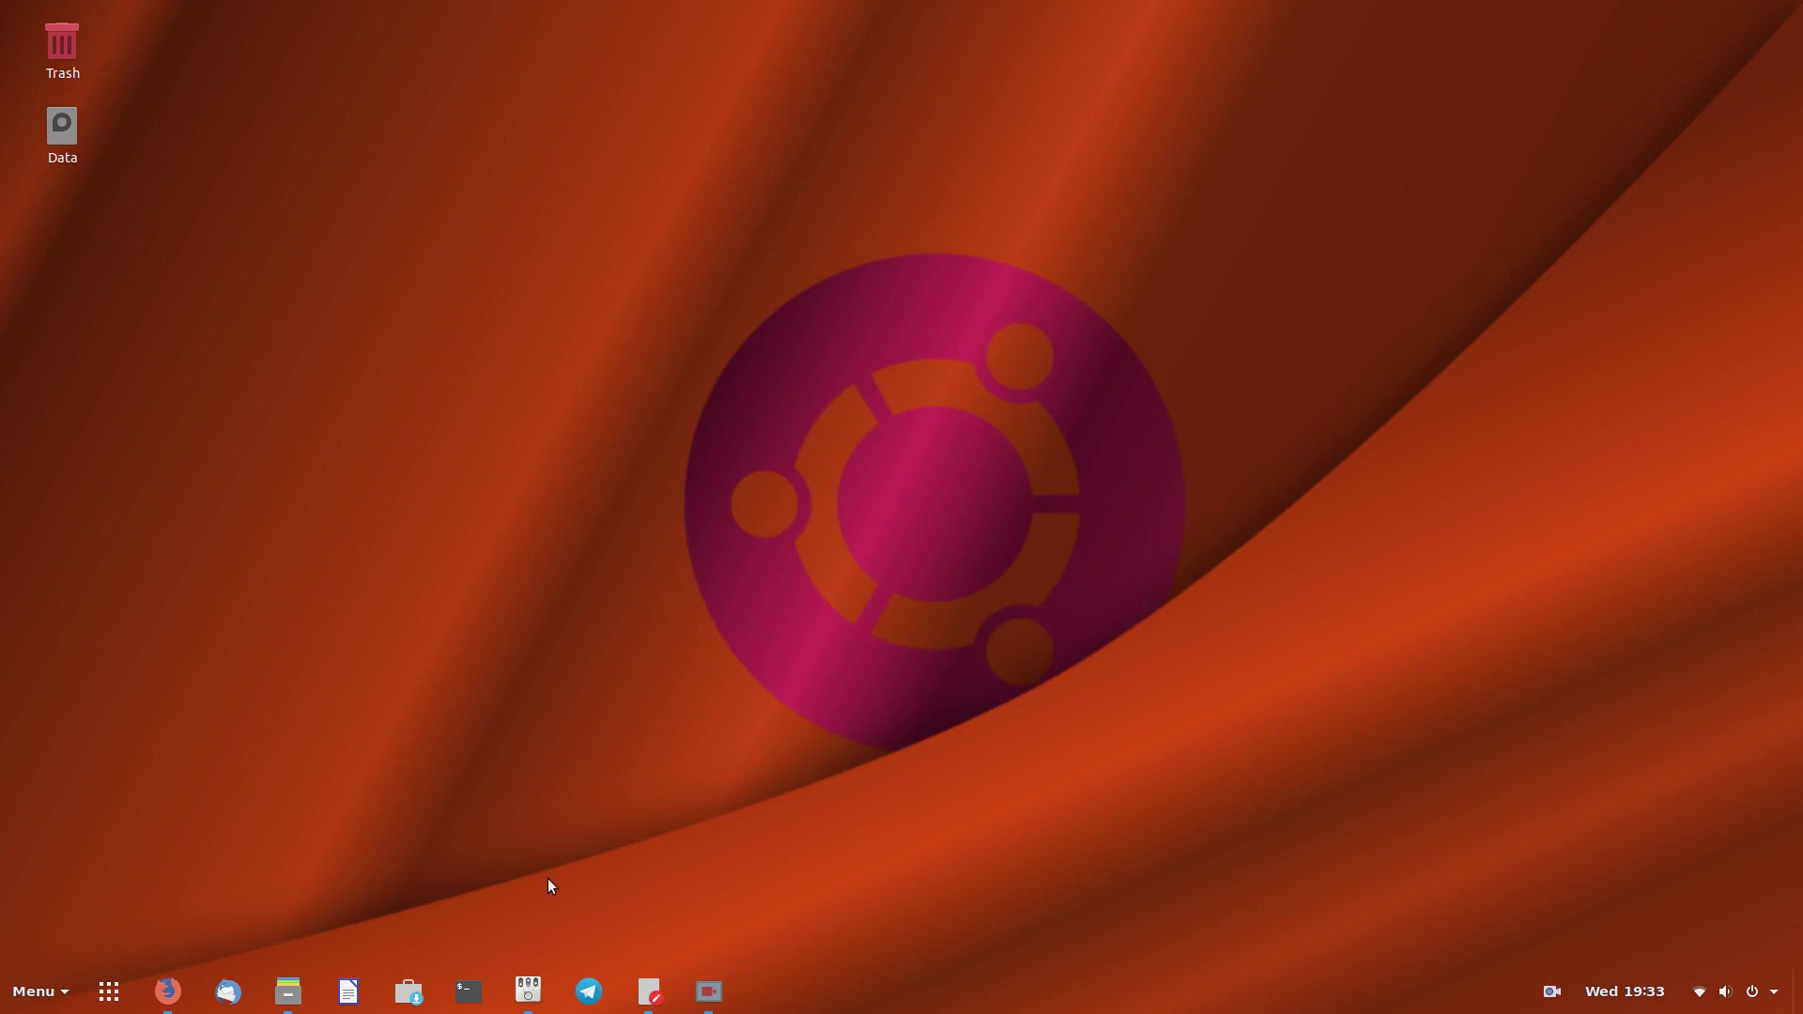
Step: Turn off the Dash to panel and Gno-menu extensions in Tweaks, then hide Tweaks
left_click(528, 993)
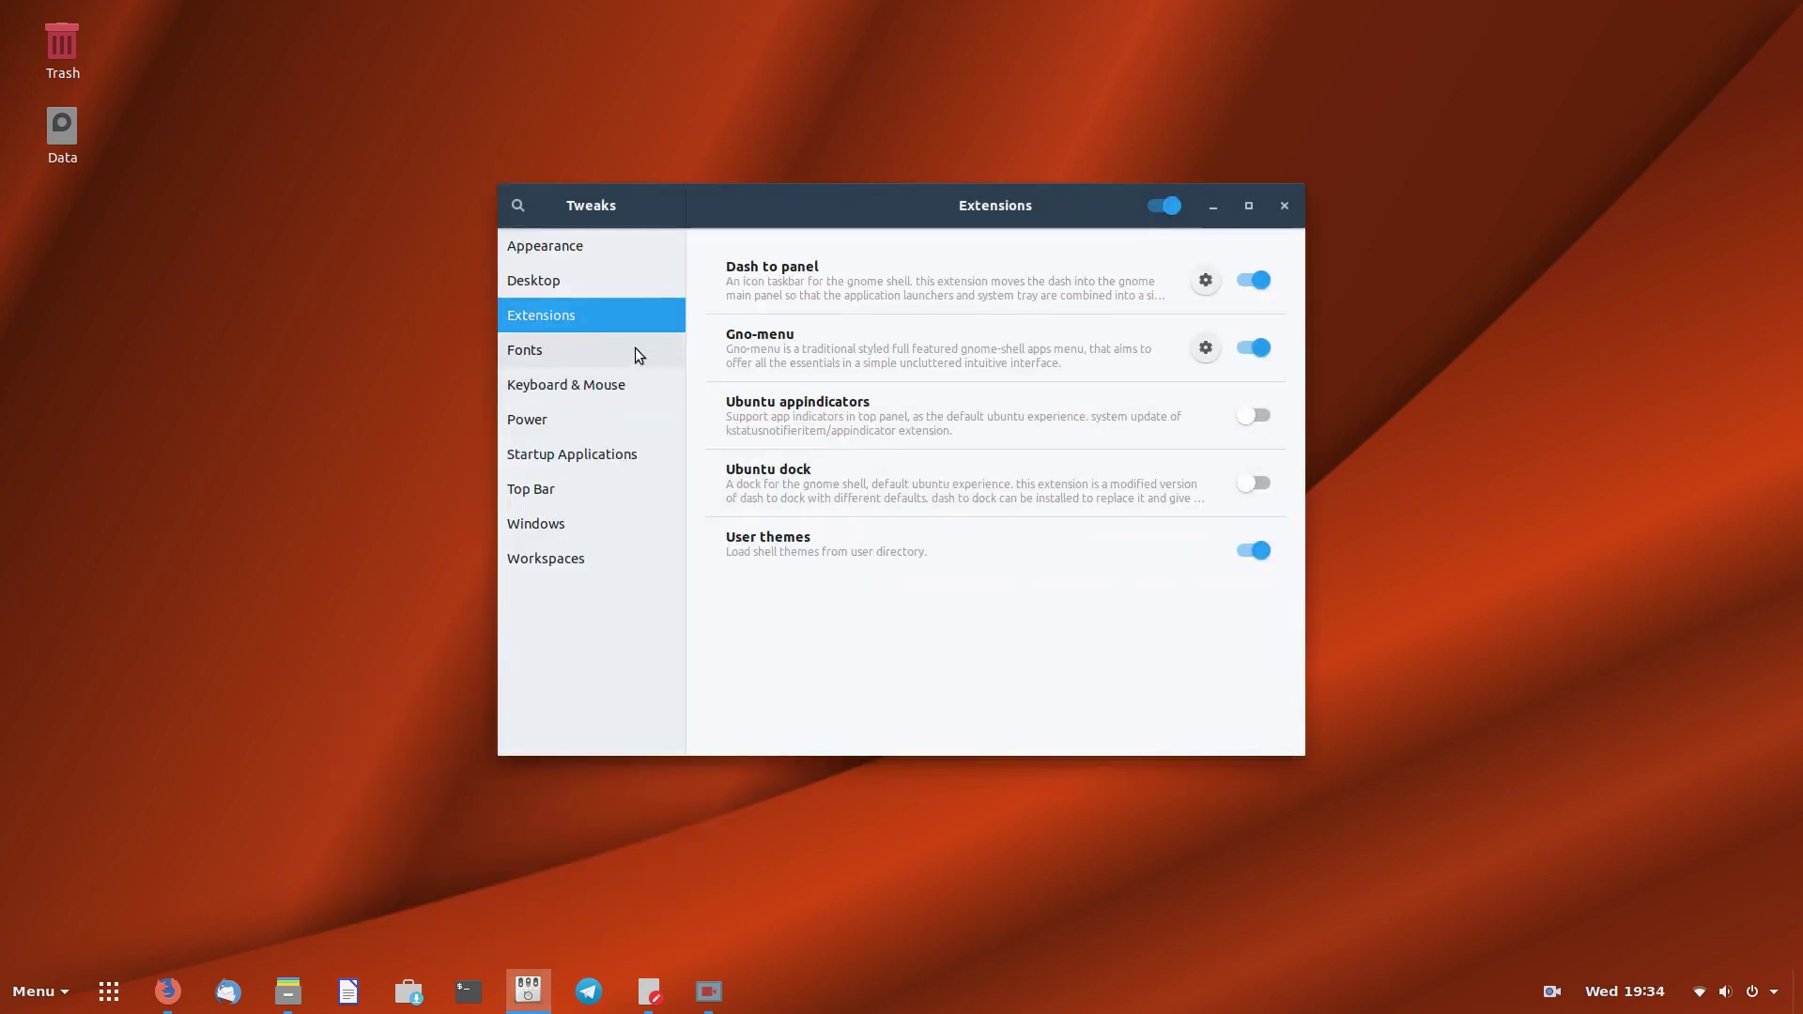
left_click(1256, 280)
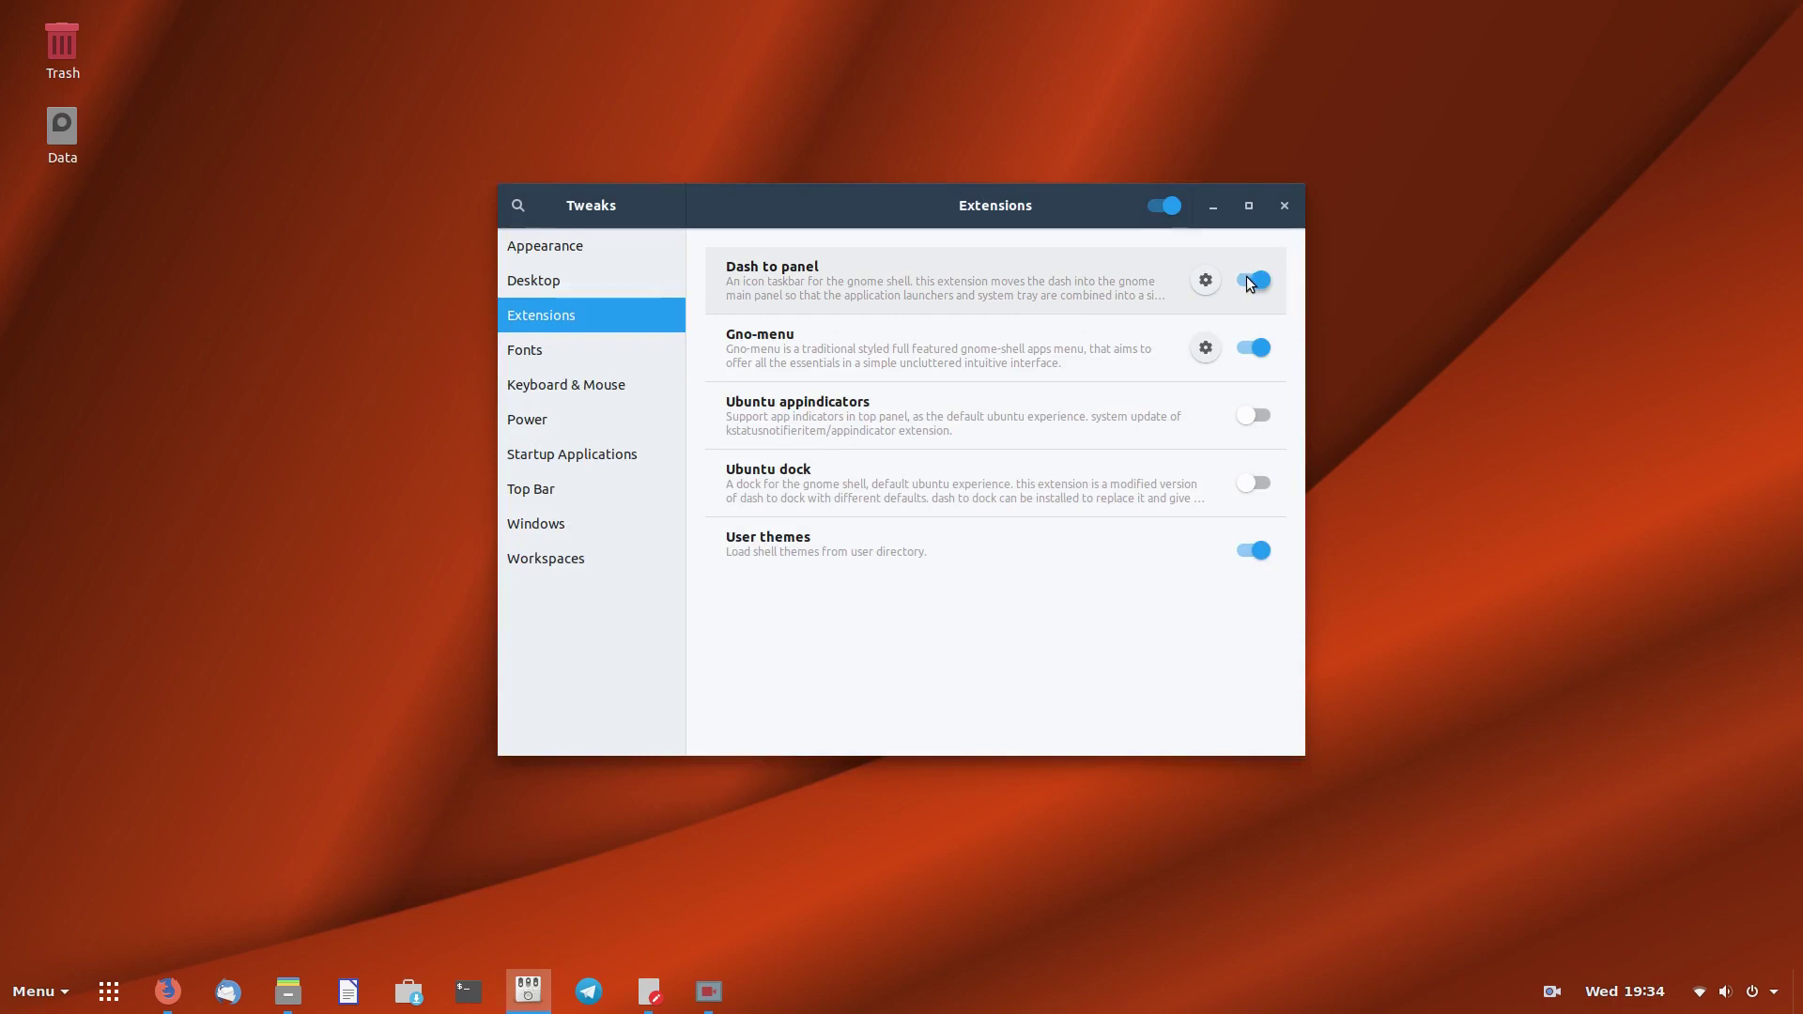
left_click(1242, 348)
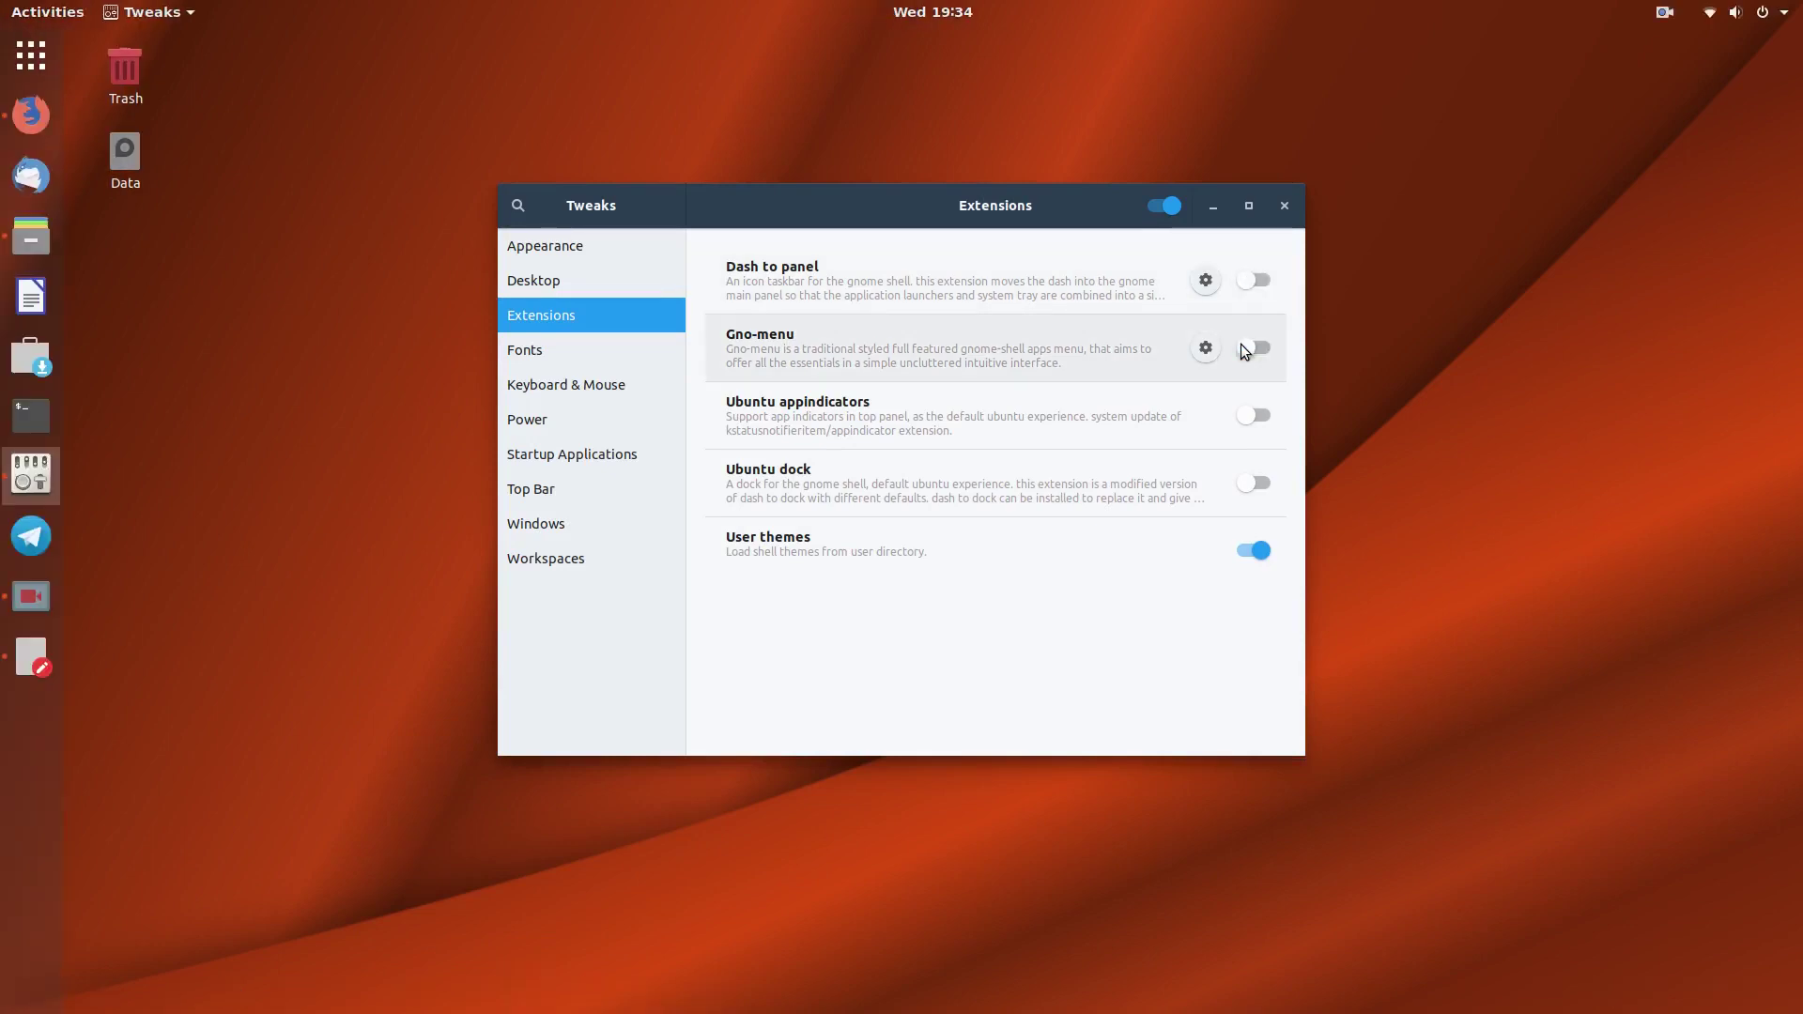
left_click(1212, 205)
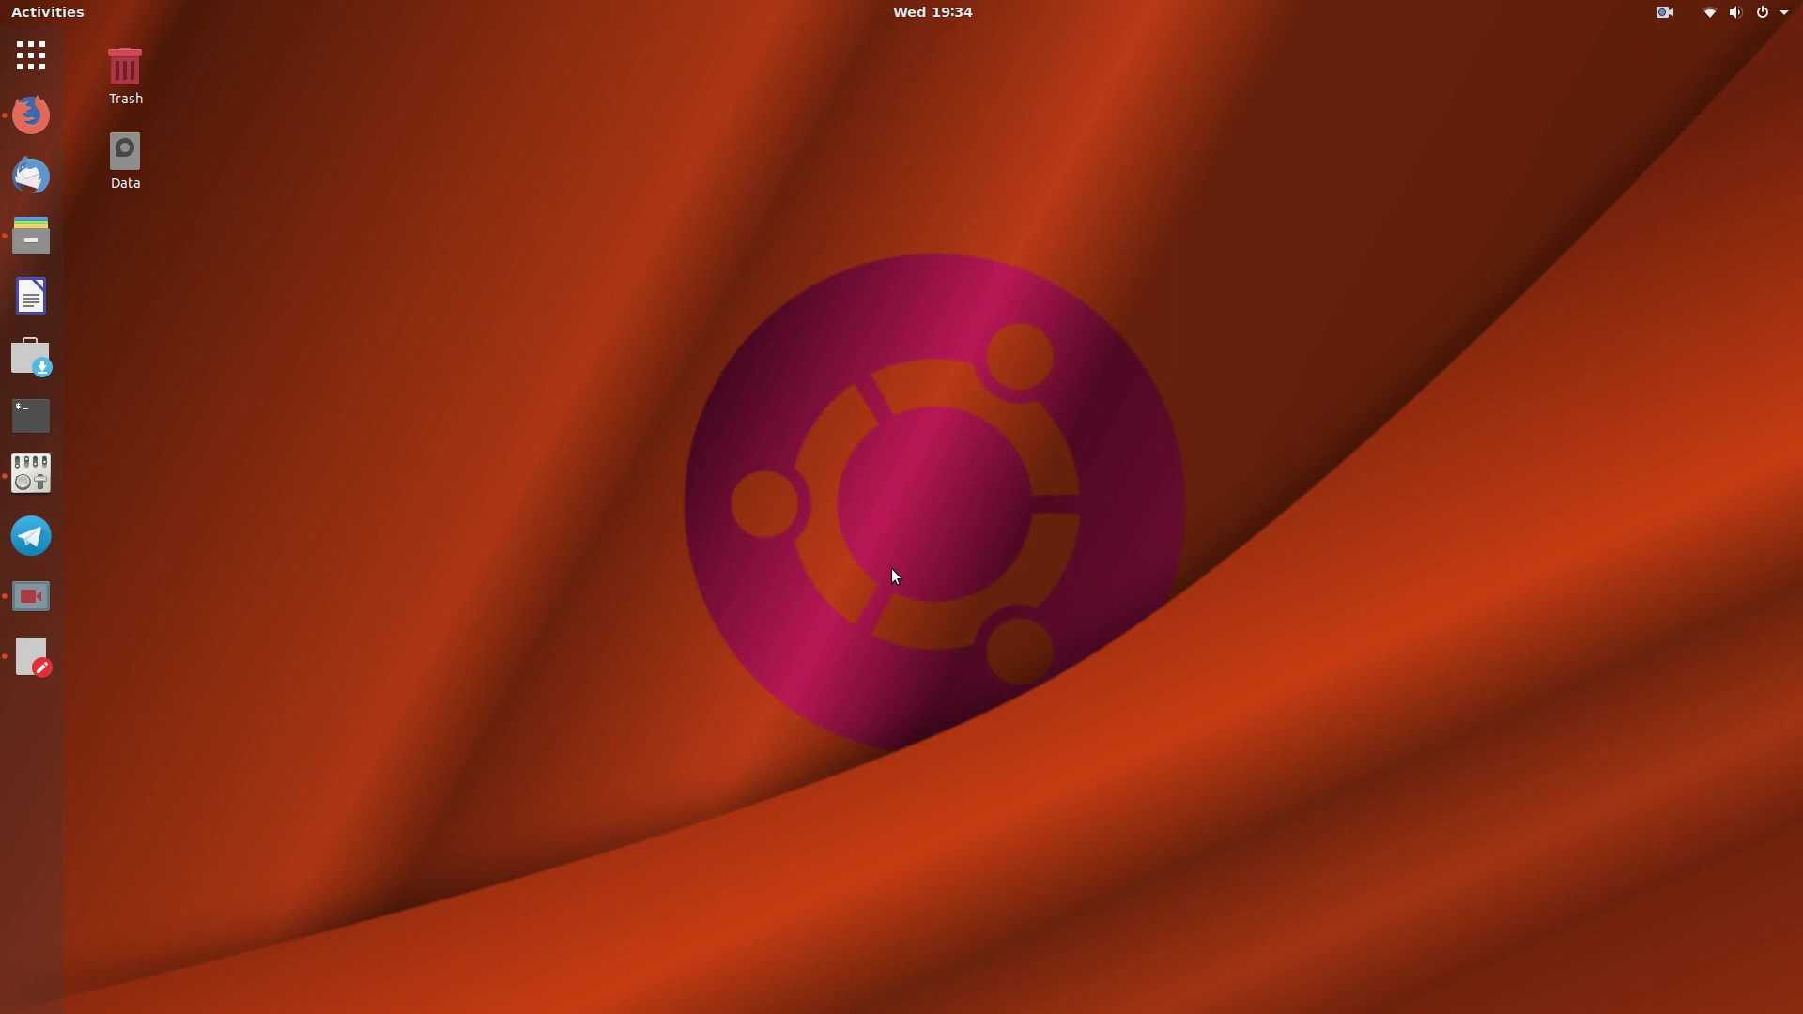
Step: Clear the desktop with Super+D, then open Terminal and the Ubuntu-18.04-Tweaks notes in Text Editor
left_click(31, 113)
left_click(31, 234)
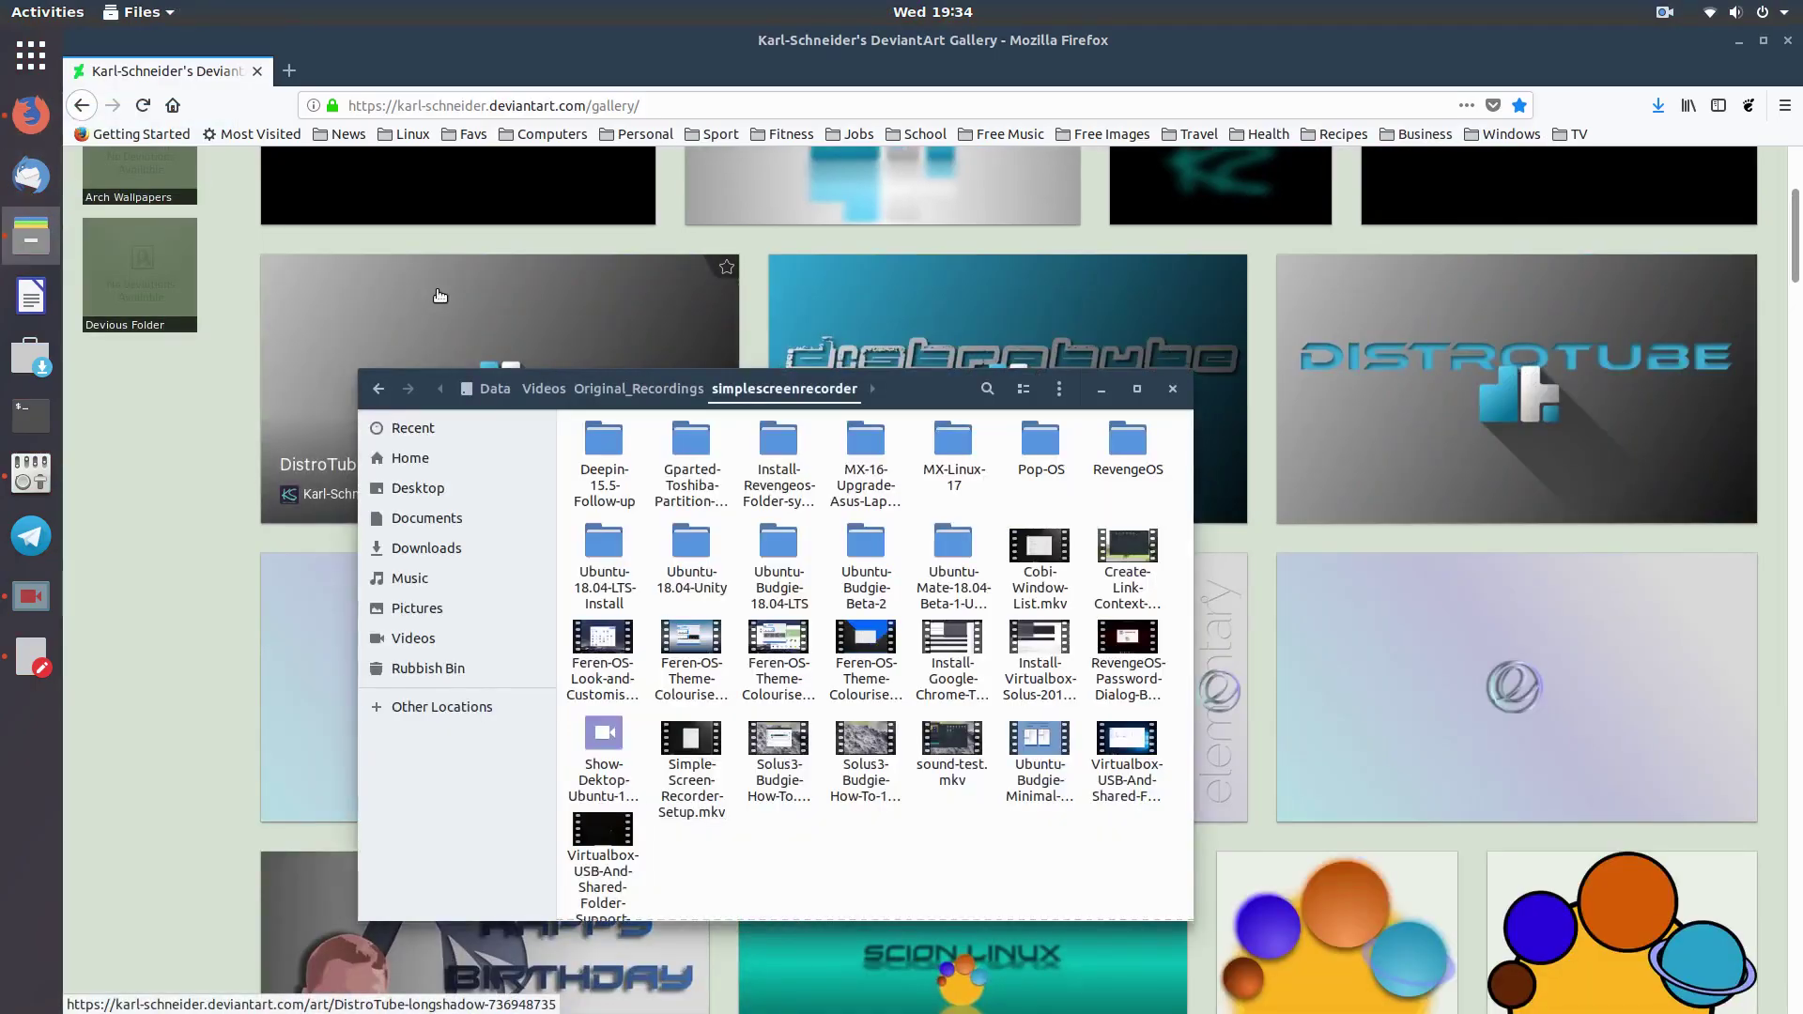
key("super+d")
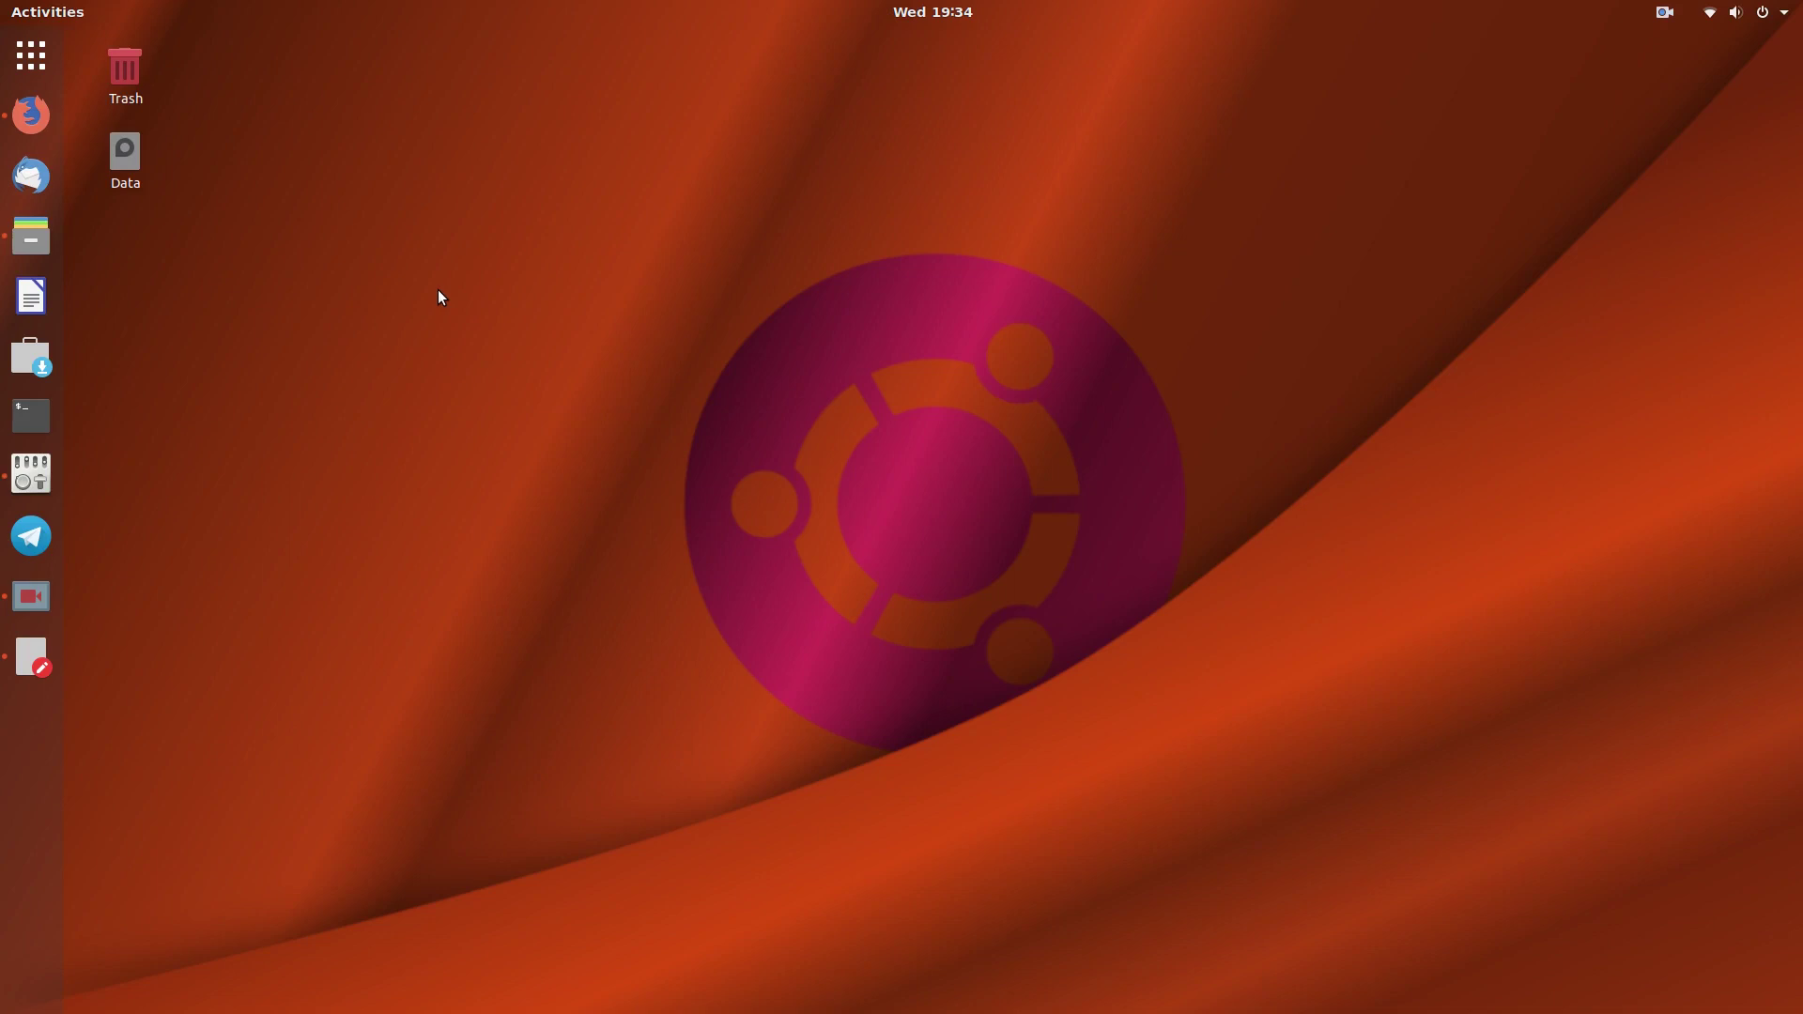
left_click(30, 414)
left_click(33, 662)
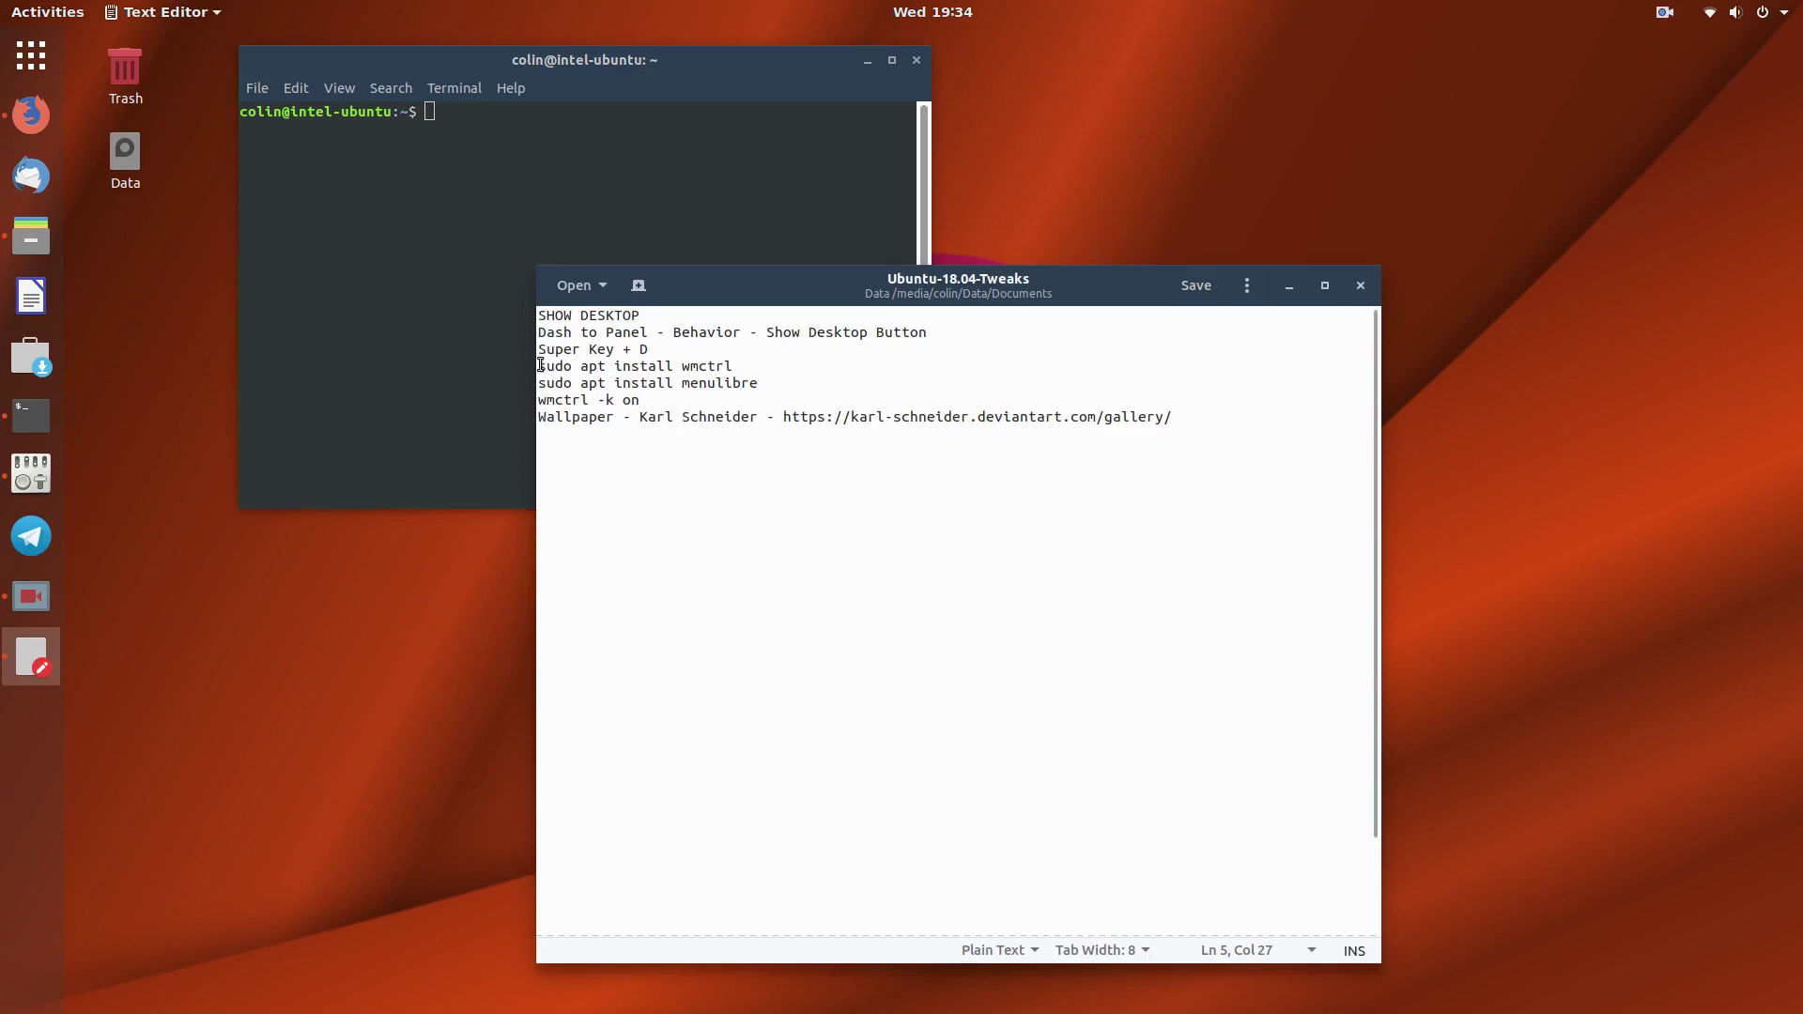
Step: Copy 'sudo apt install wmctrl' from the notes and run it in Terminal to install wmctrl
left_click_drag(538, 366, 744, 366)
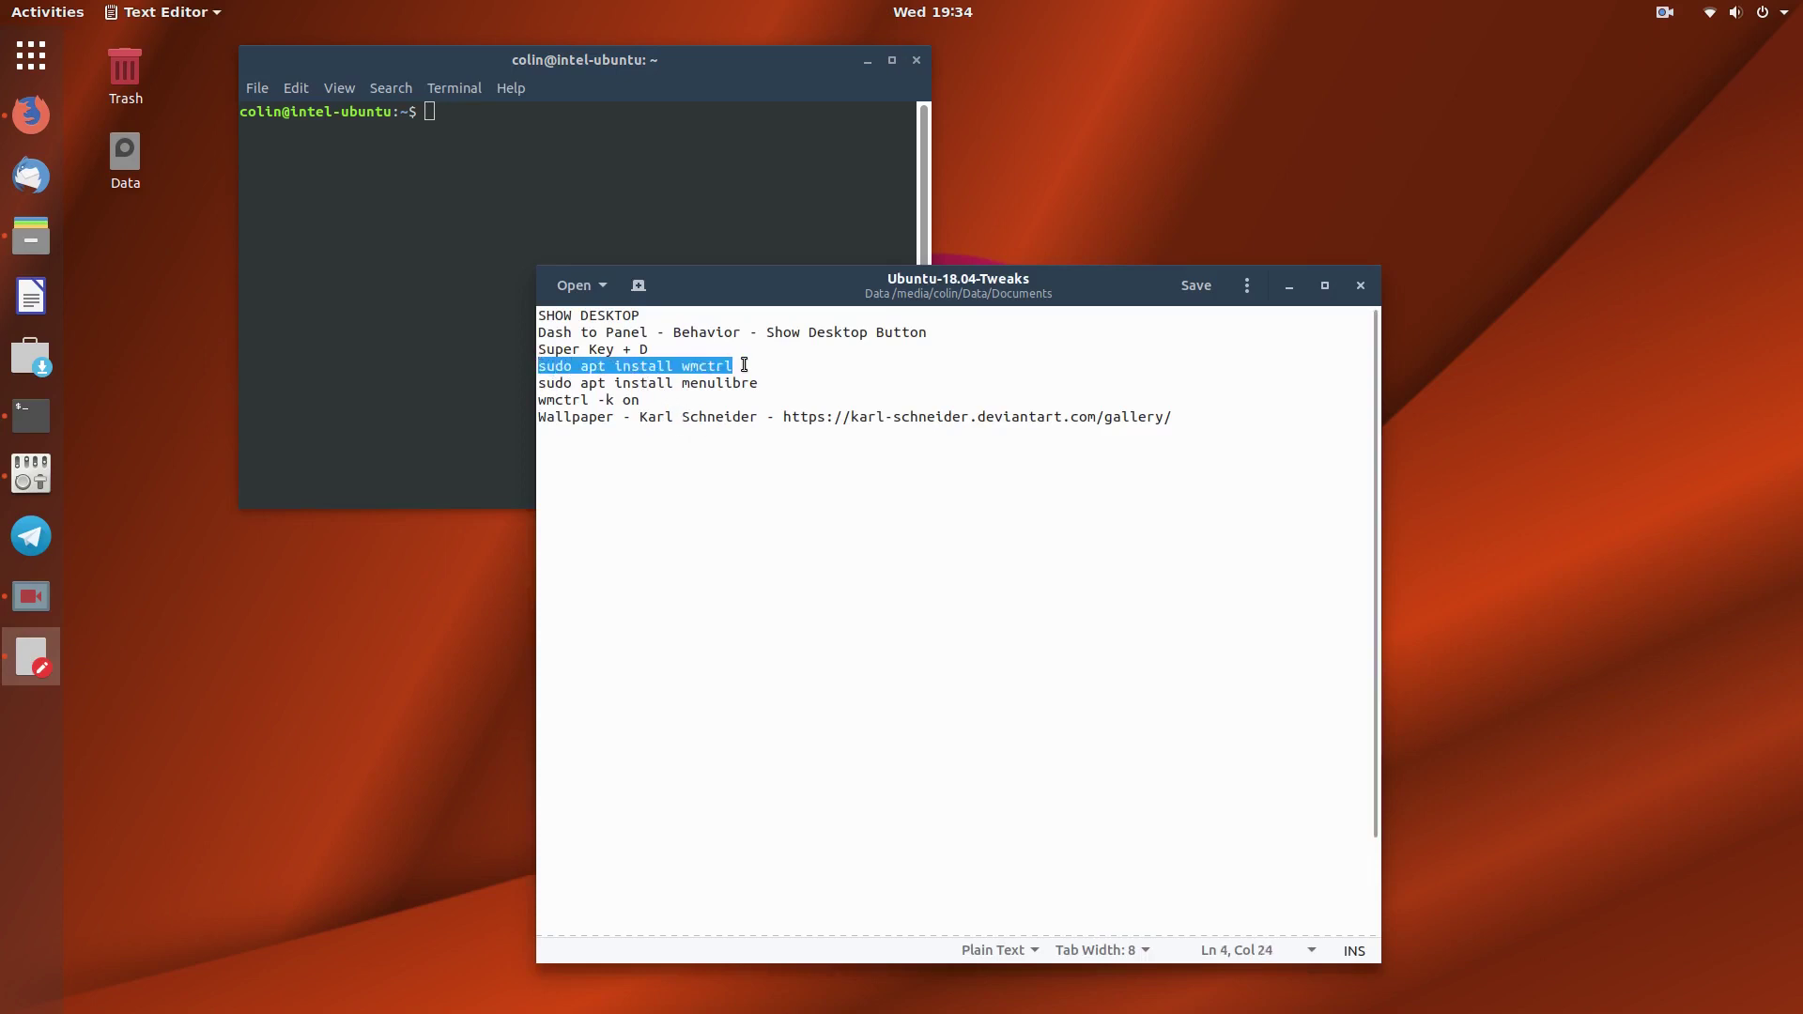
right_click(682, 366)
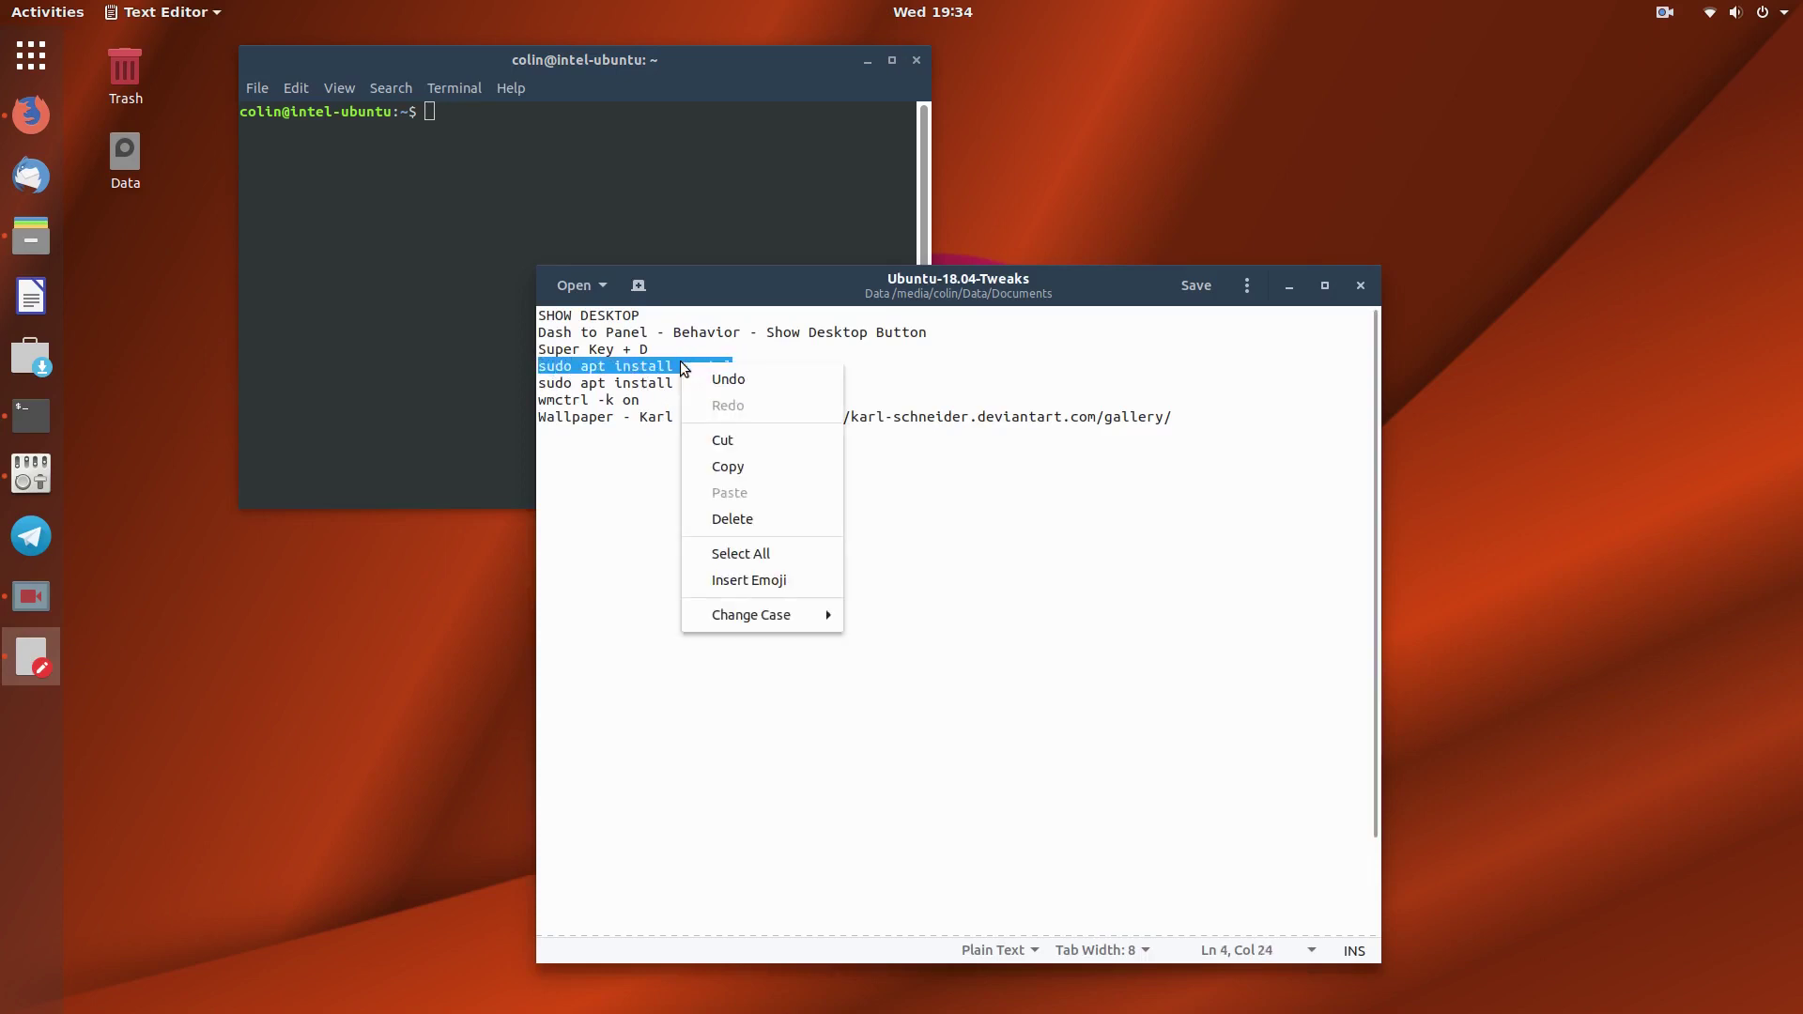
left_click(761, 467)
left_click(483, 113)
right_click(481, 115)
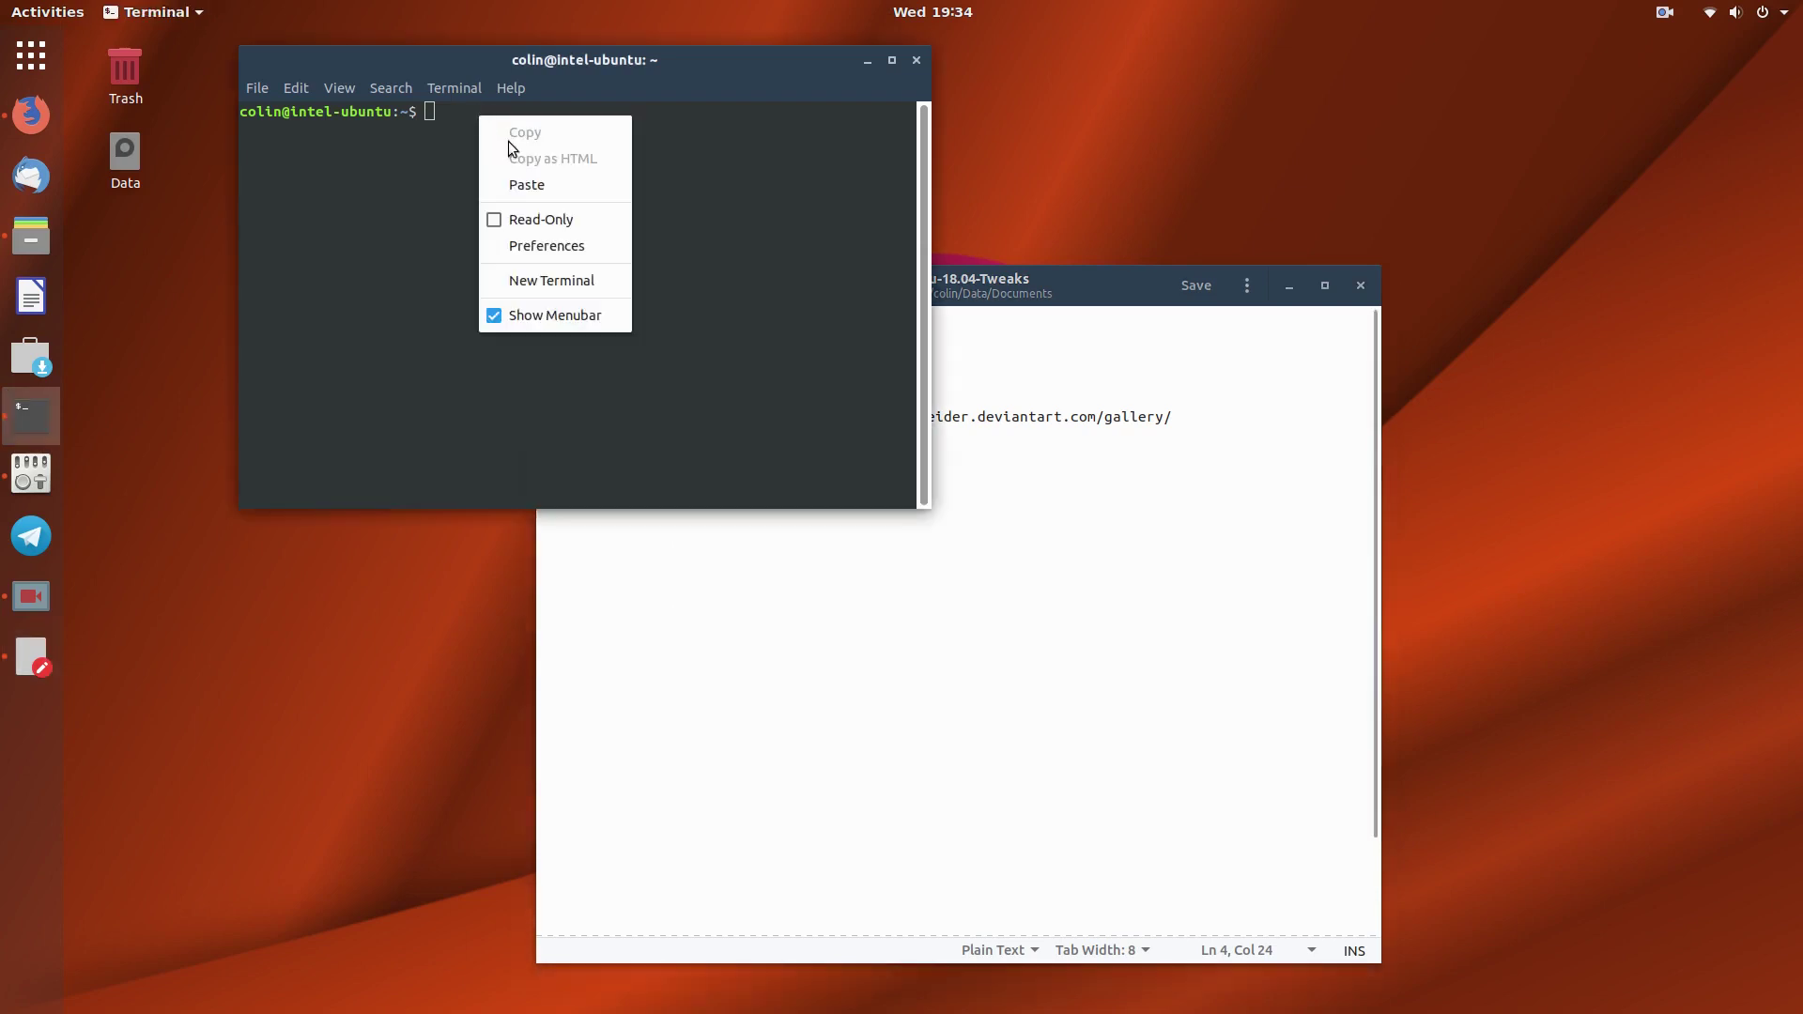
left_click(532, 185)
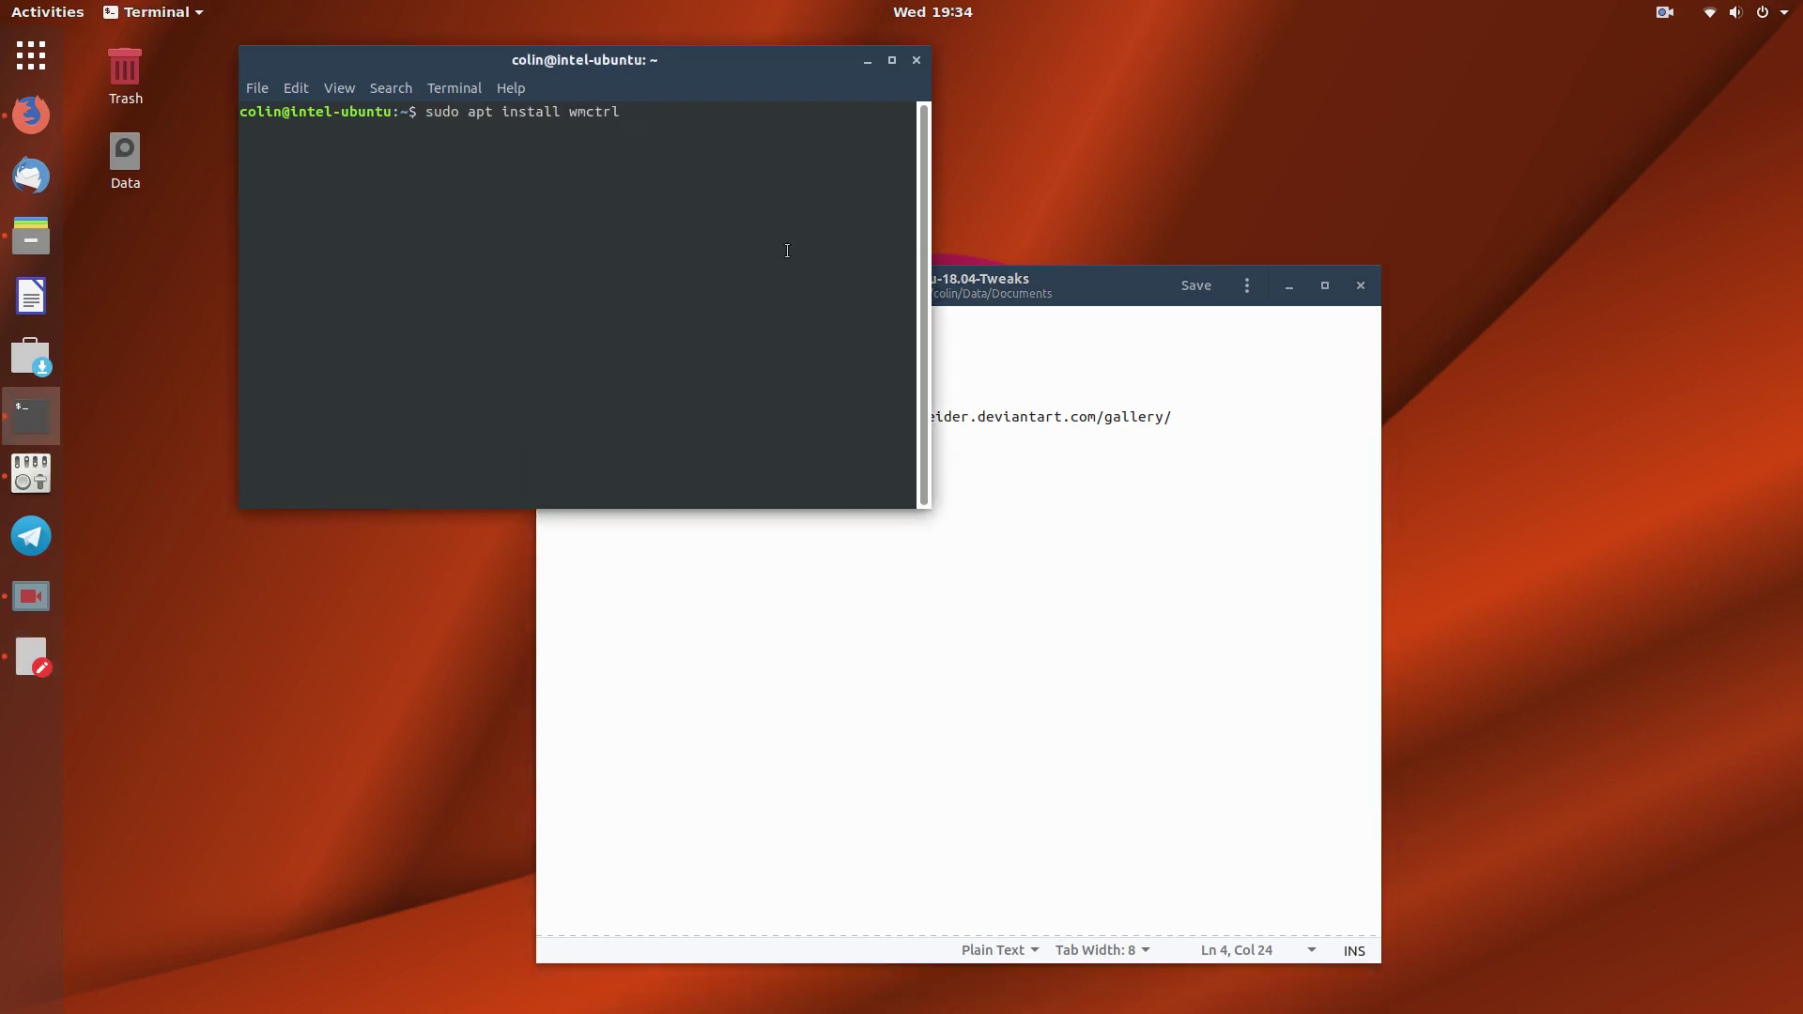
key("Return")
key("Return")
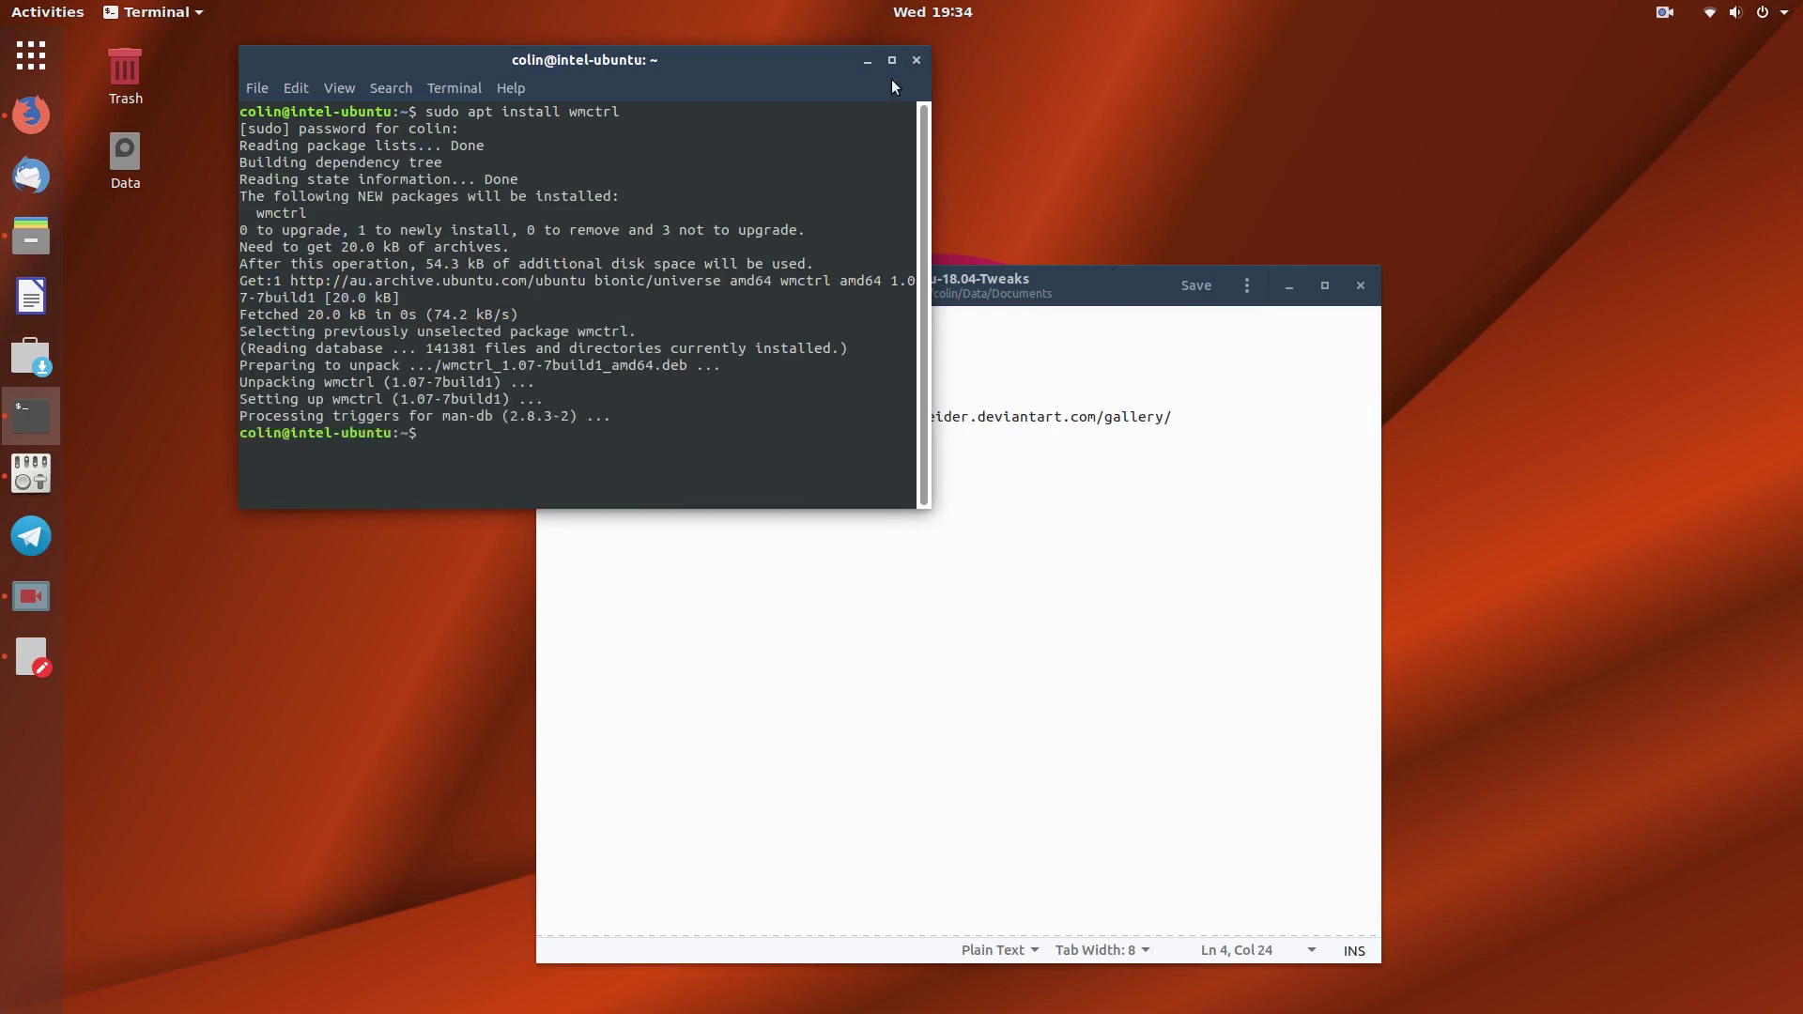
left_click(1097, 287)
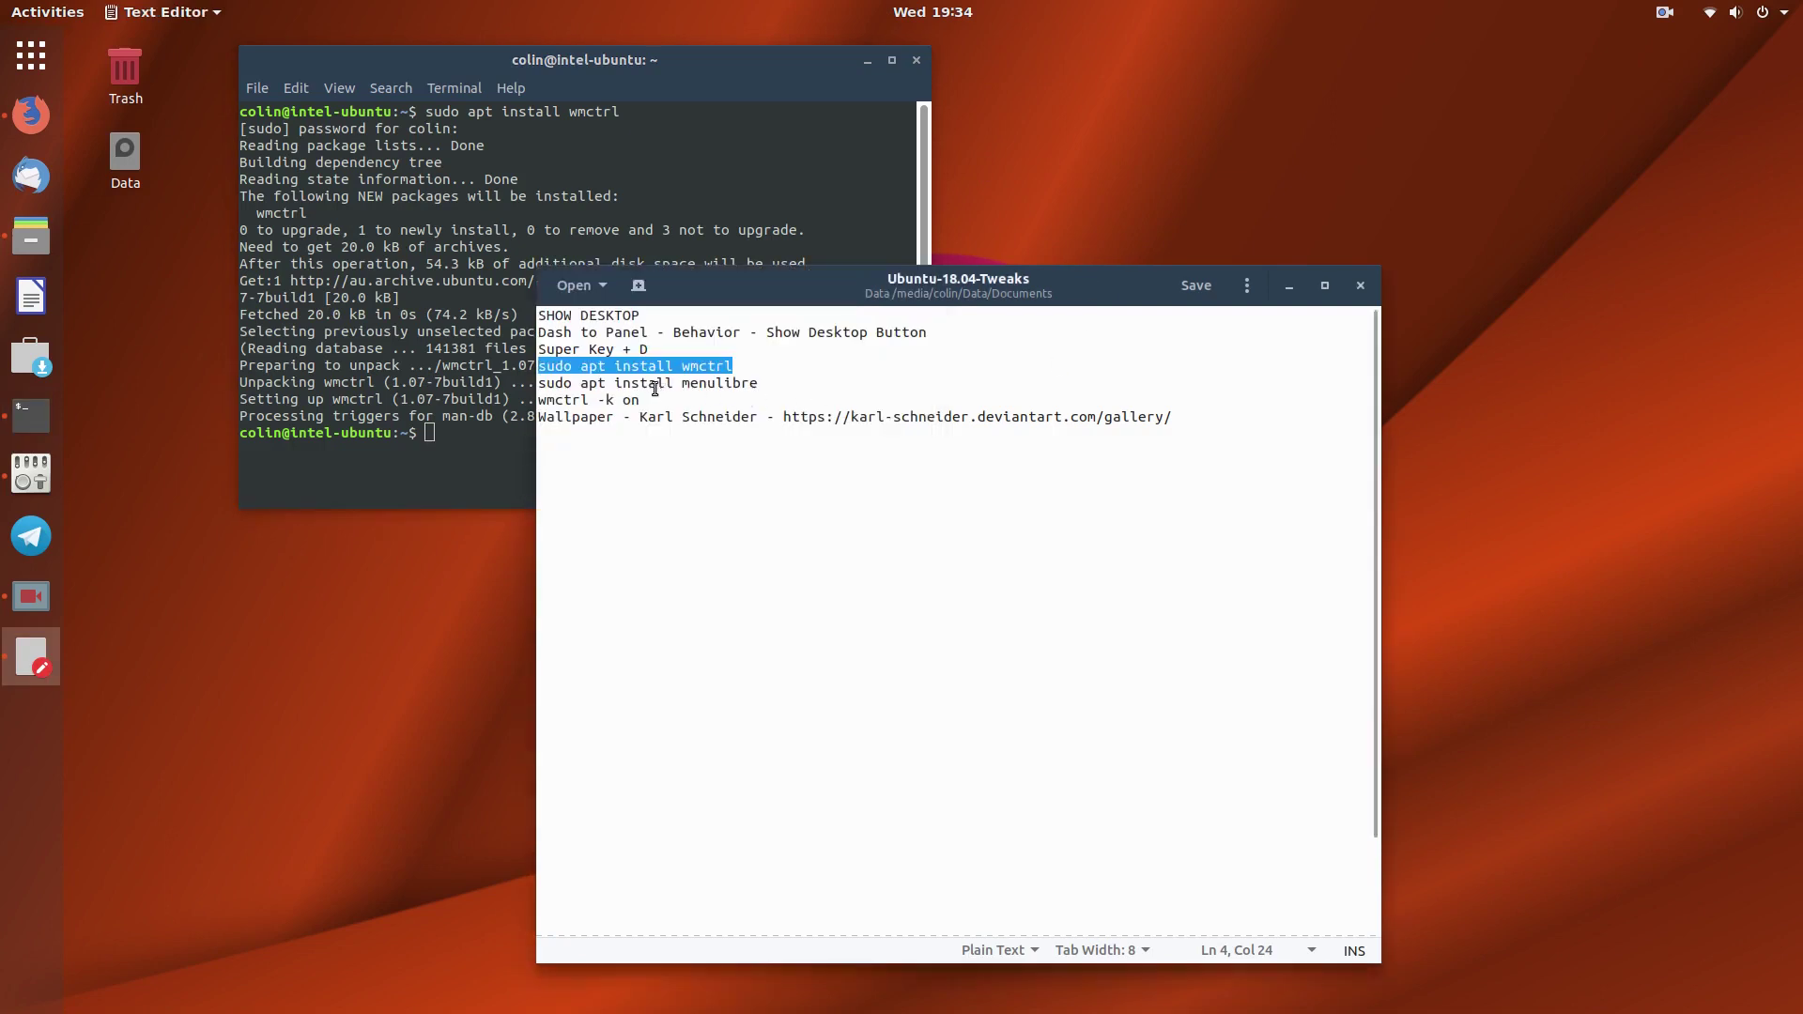
Step: Copy 'sudo apt install menulibre' from the notes and run it in Terminal
triple_click(656, 389)
right_click(656, 389)
left_click(704, 492)
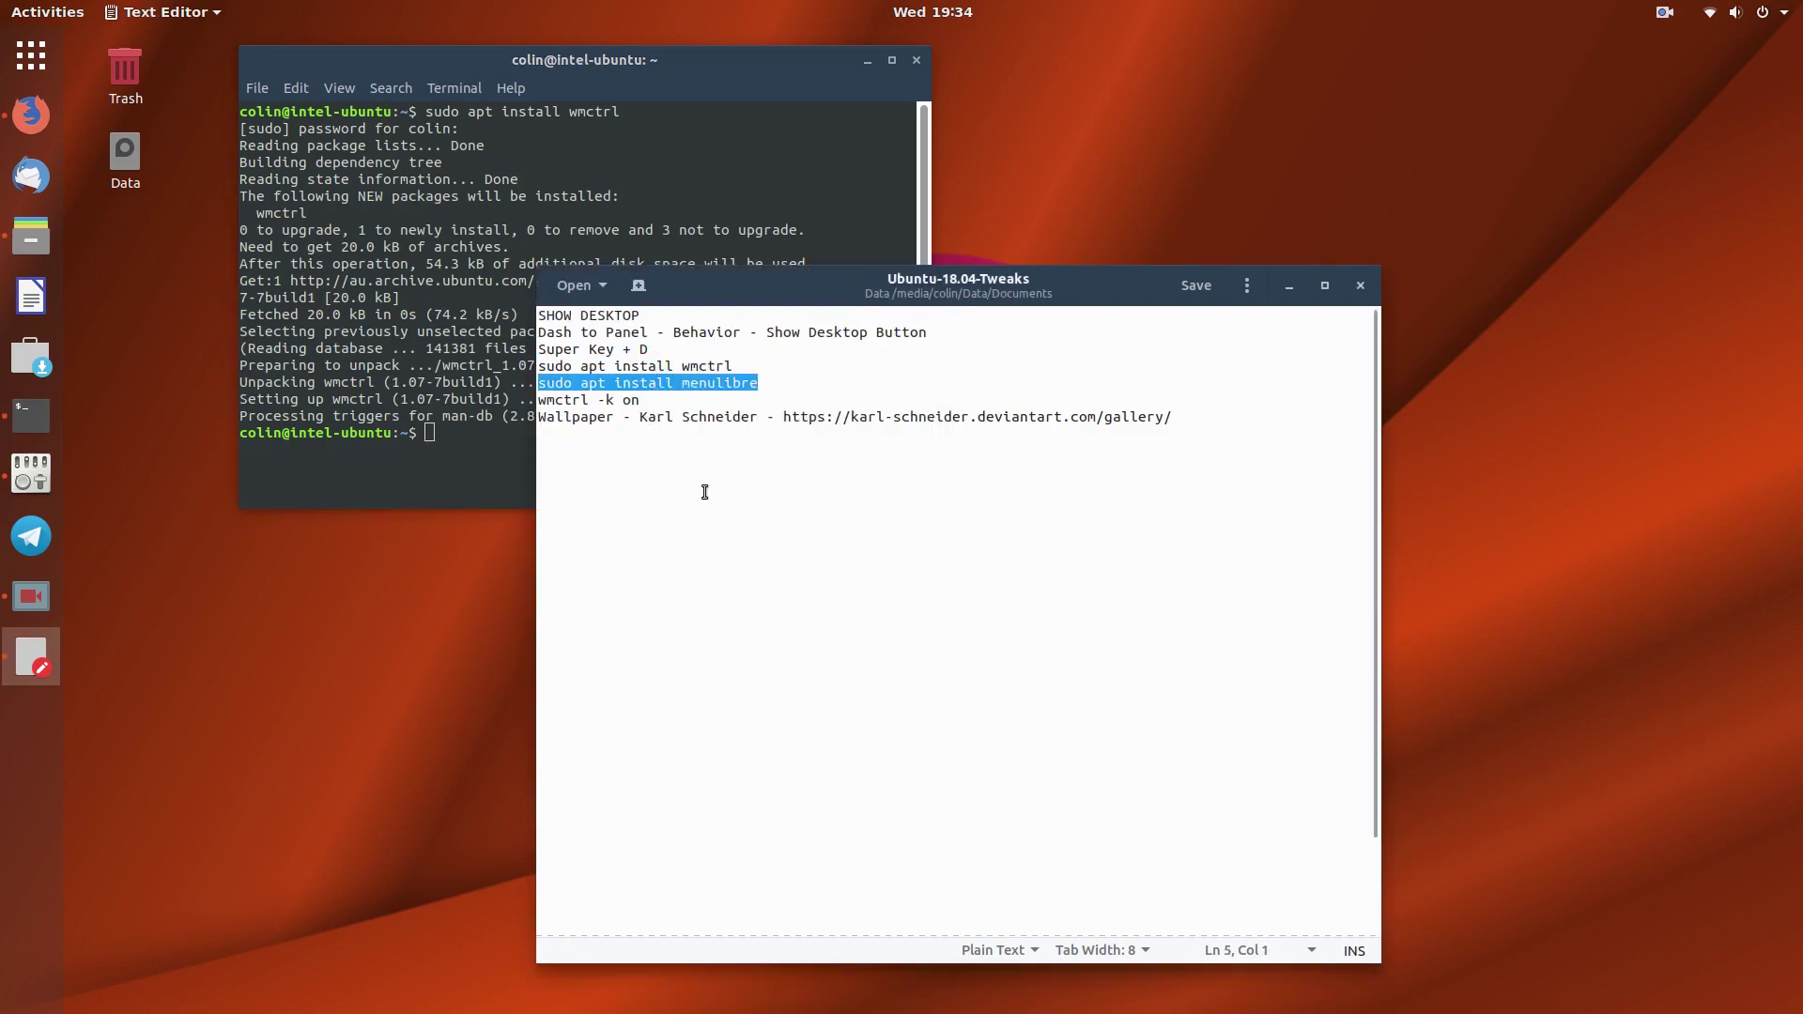
left_click(467, 436)
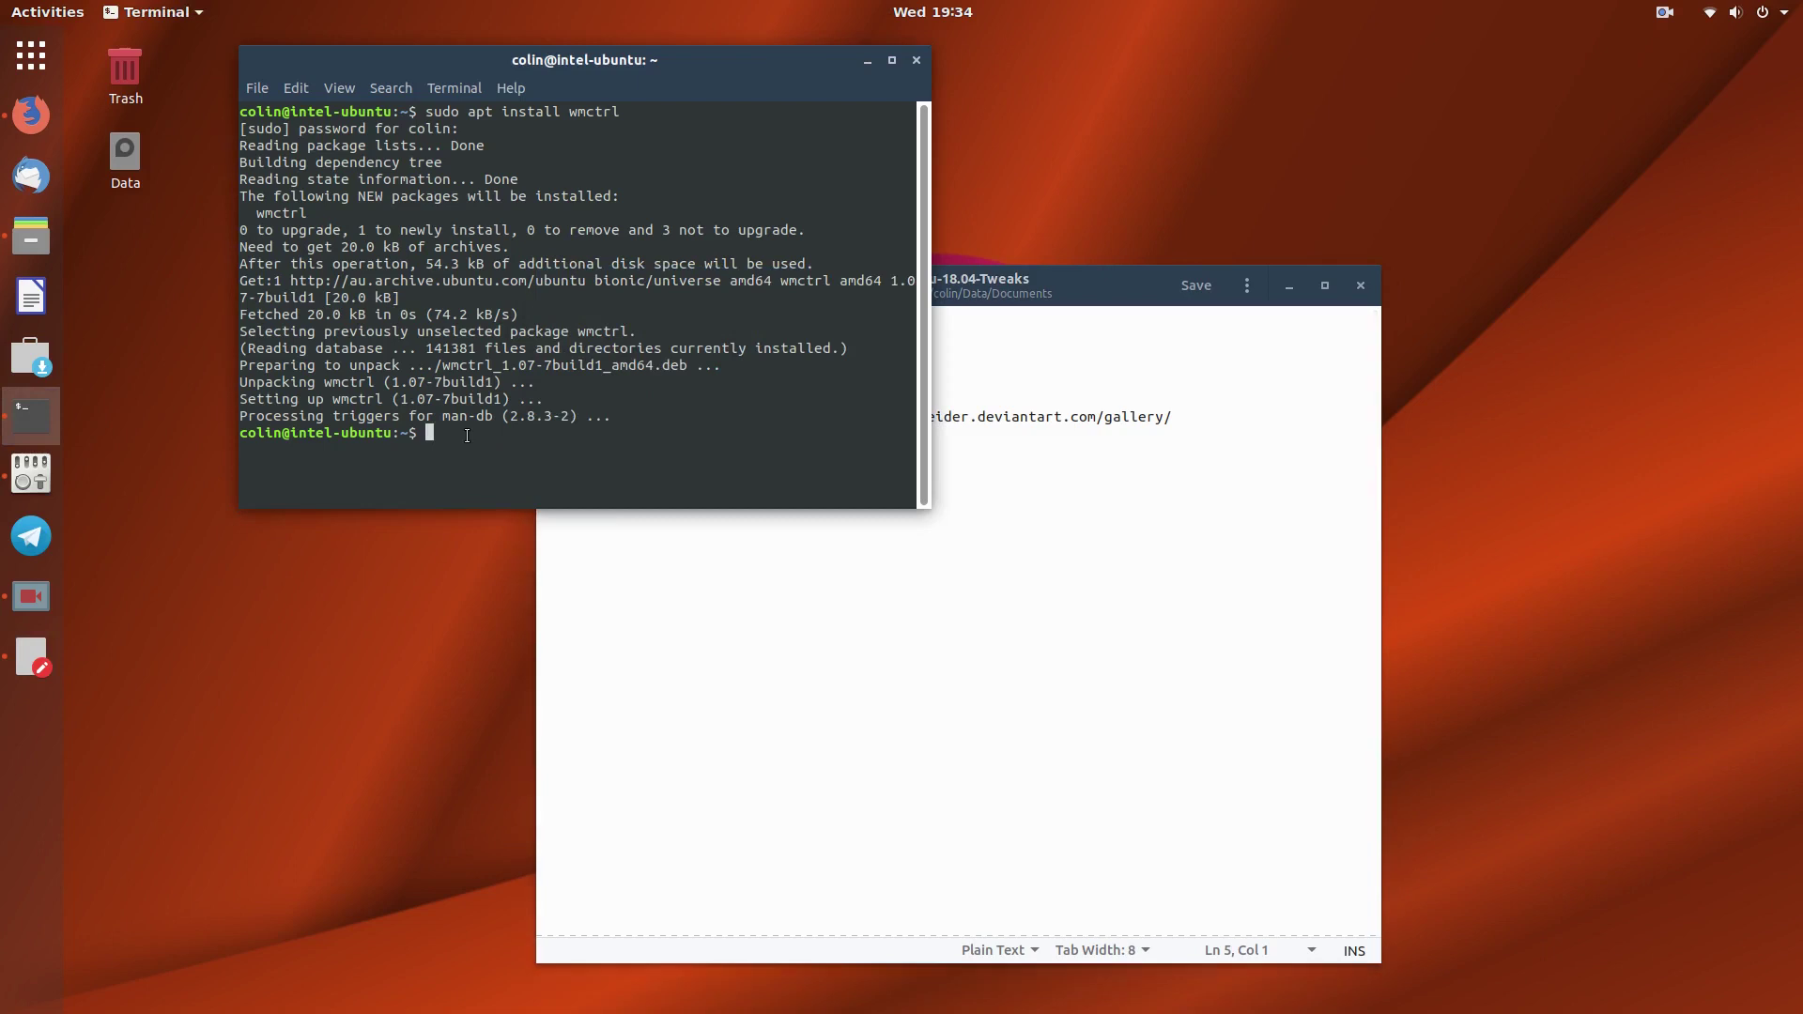
right_click(466, 436)
left_click(556, 502)
key("Return")
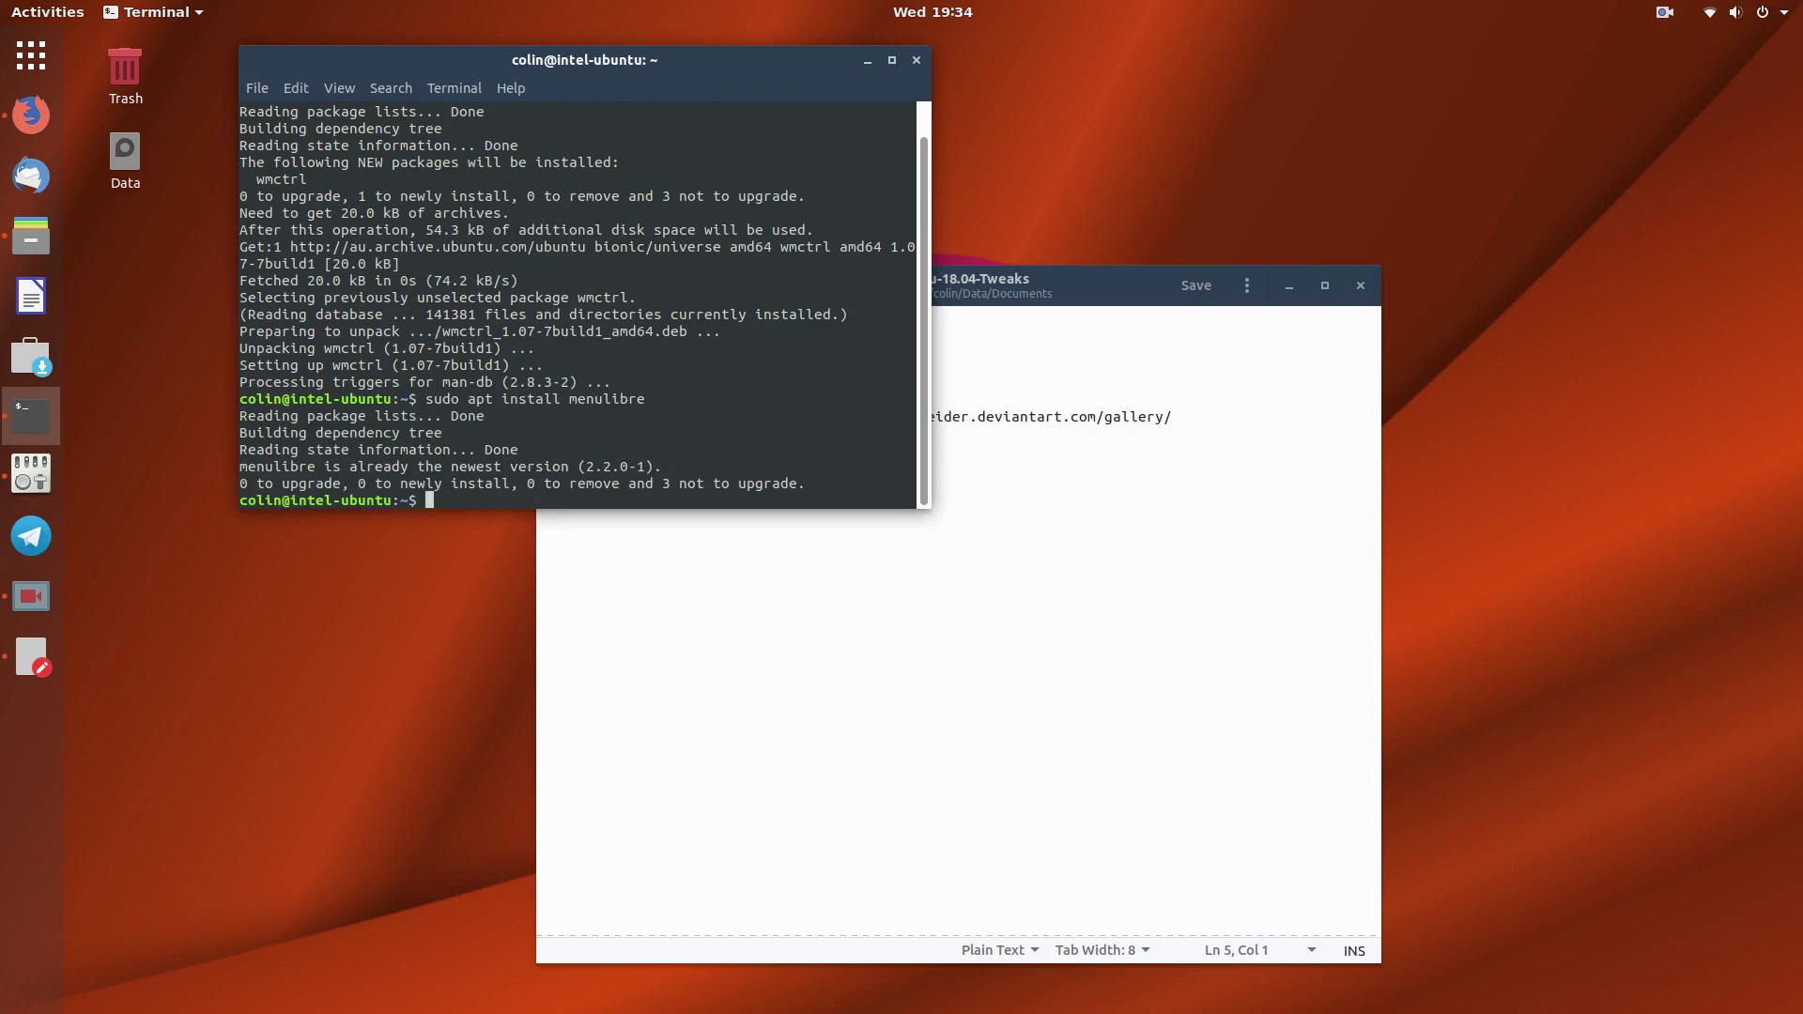
Step: Minimize the Terminal and notes windows to reveal the bare desktop
left_click(869, 62)
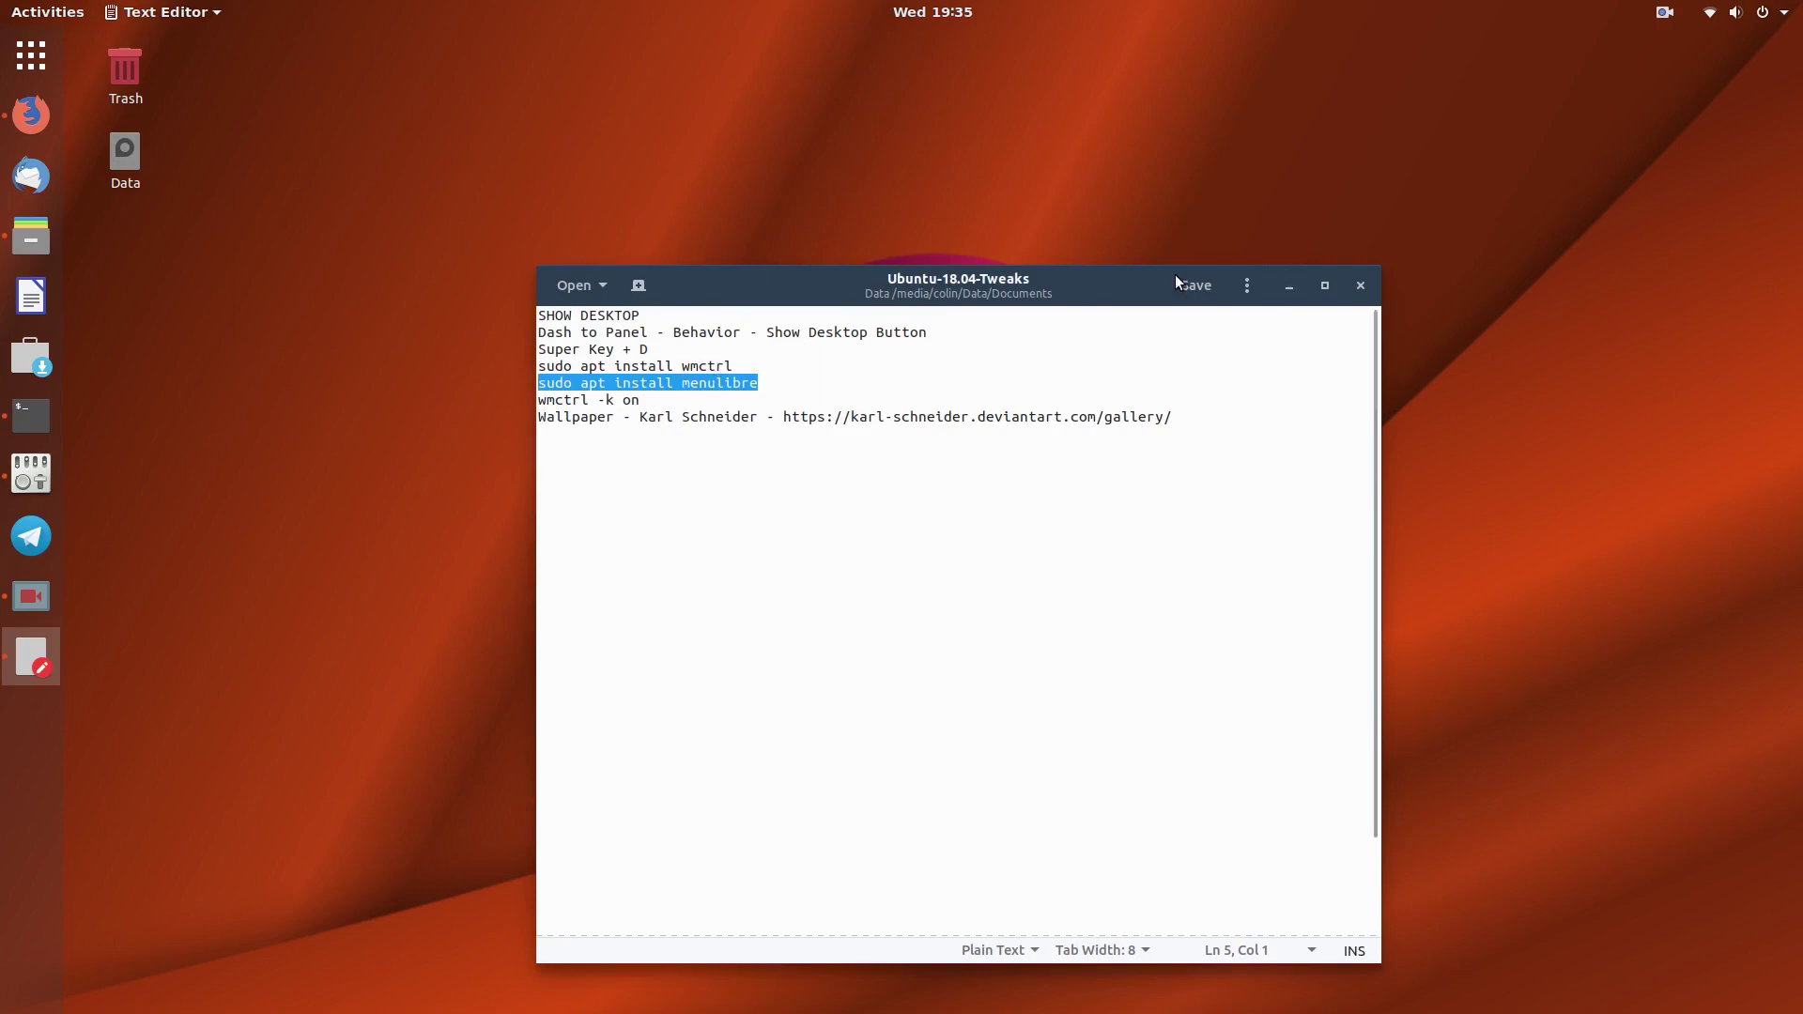
left_click(1285, 286)
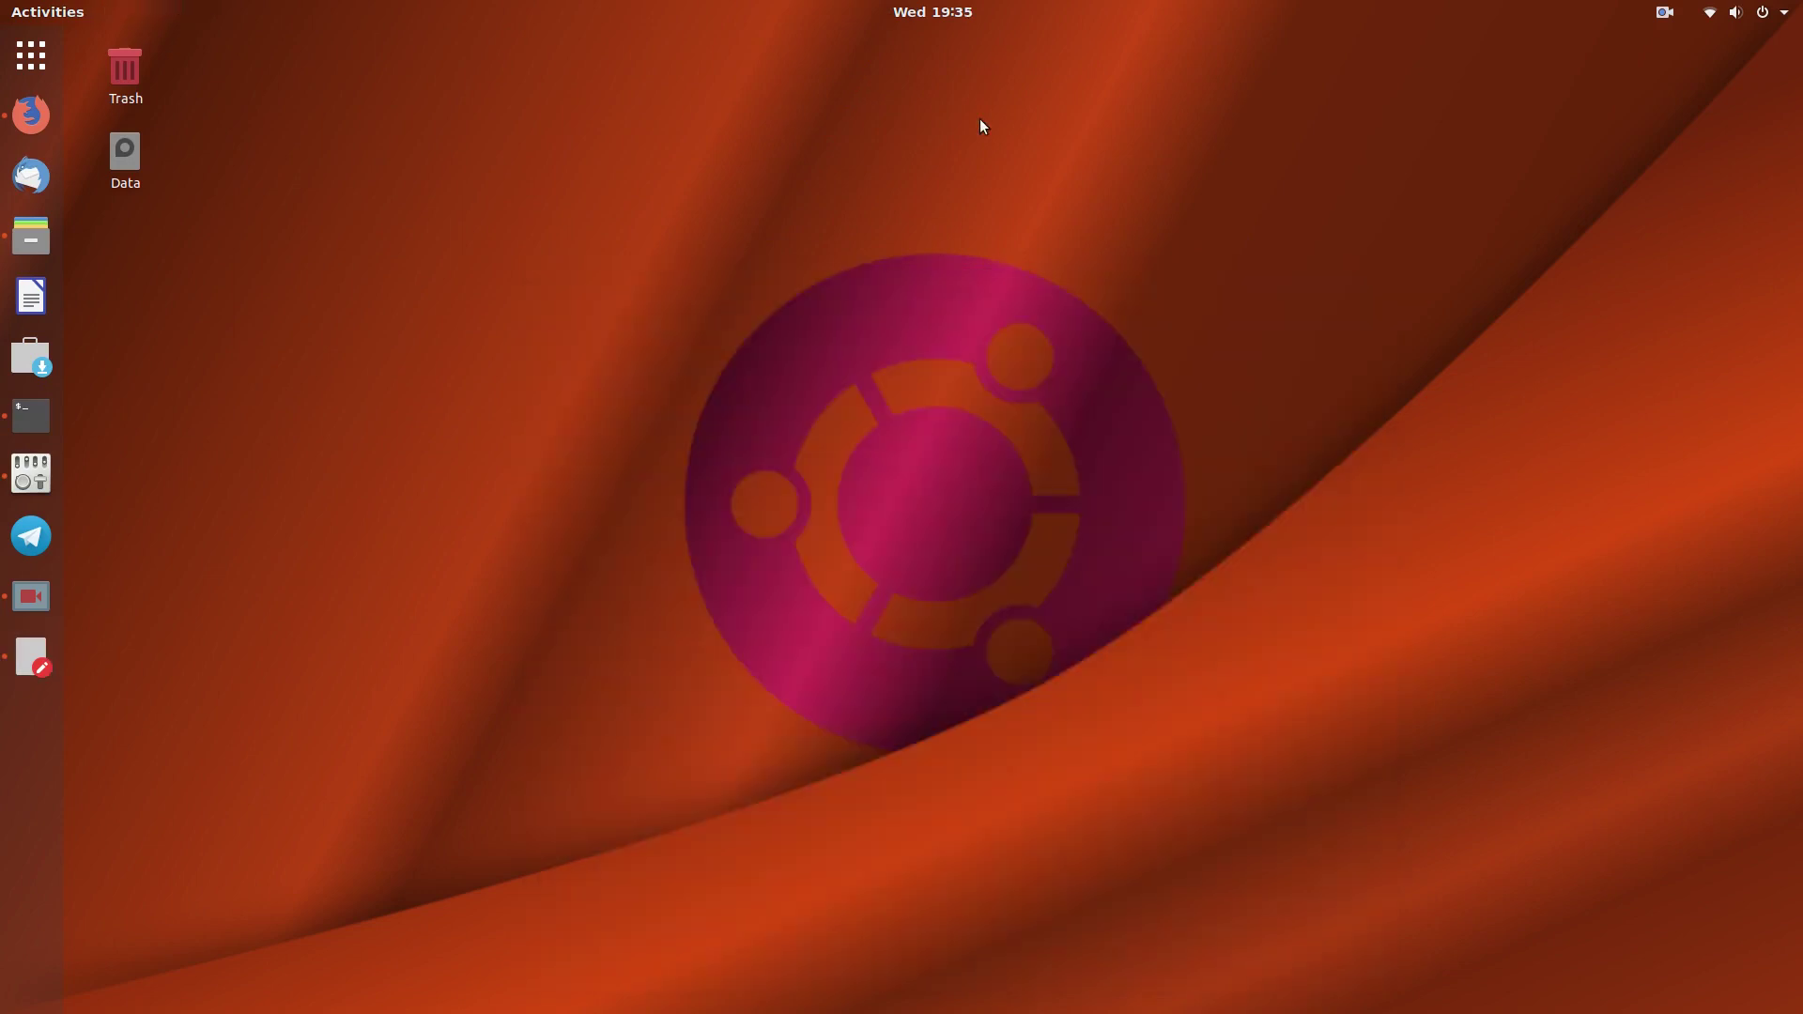
key("super")
Step: Launch Menu Editor via a 'menu' search and add a new launcher under Utilities
type("menu")
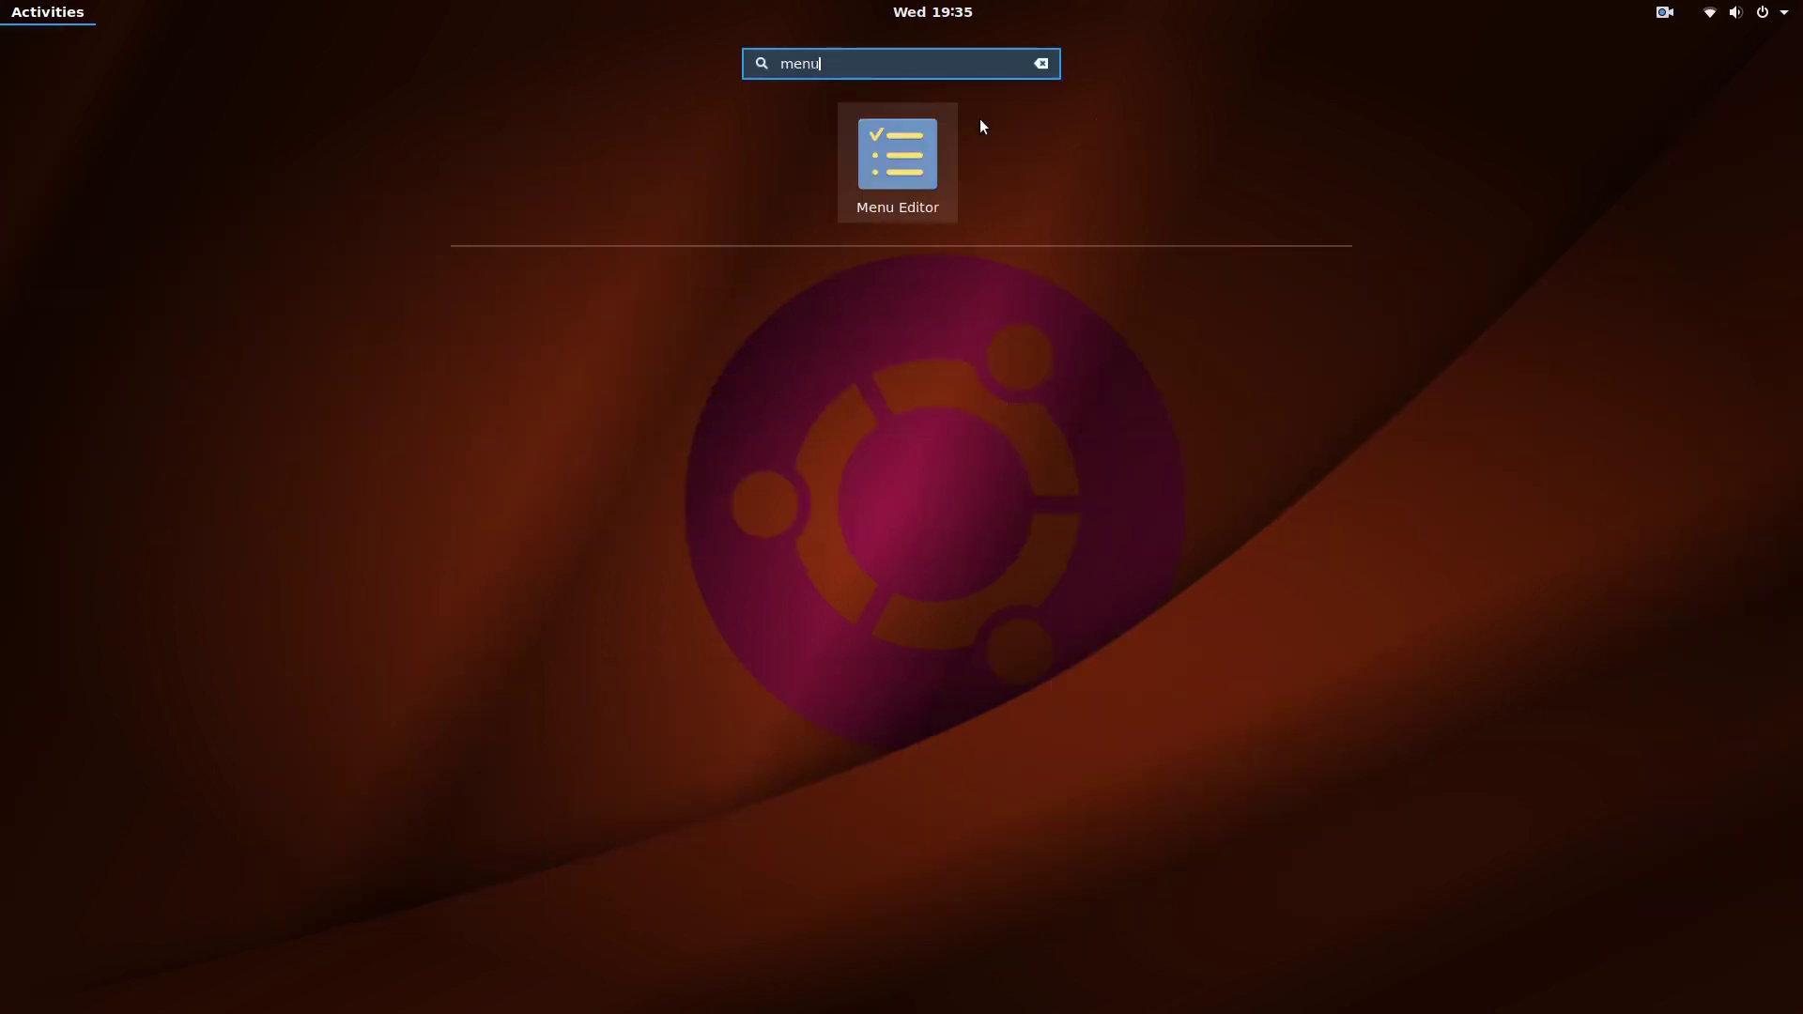
key("Return")
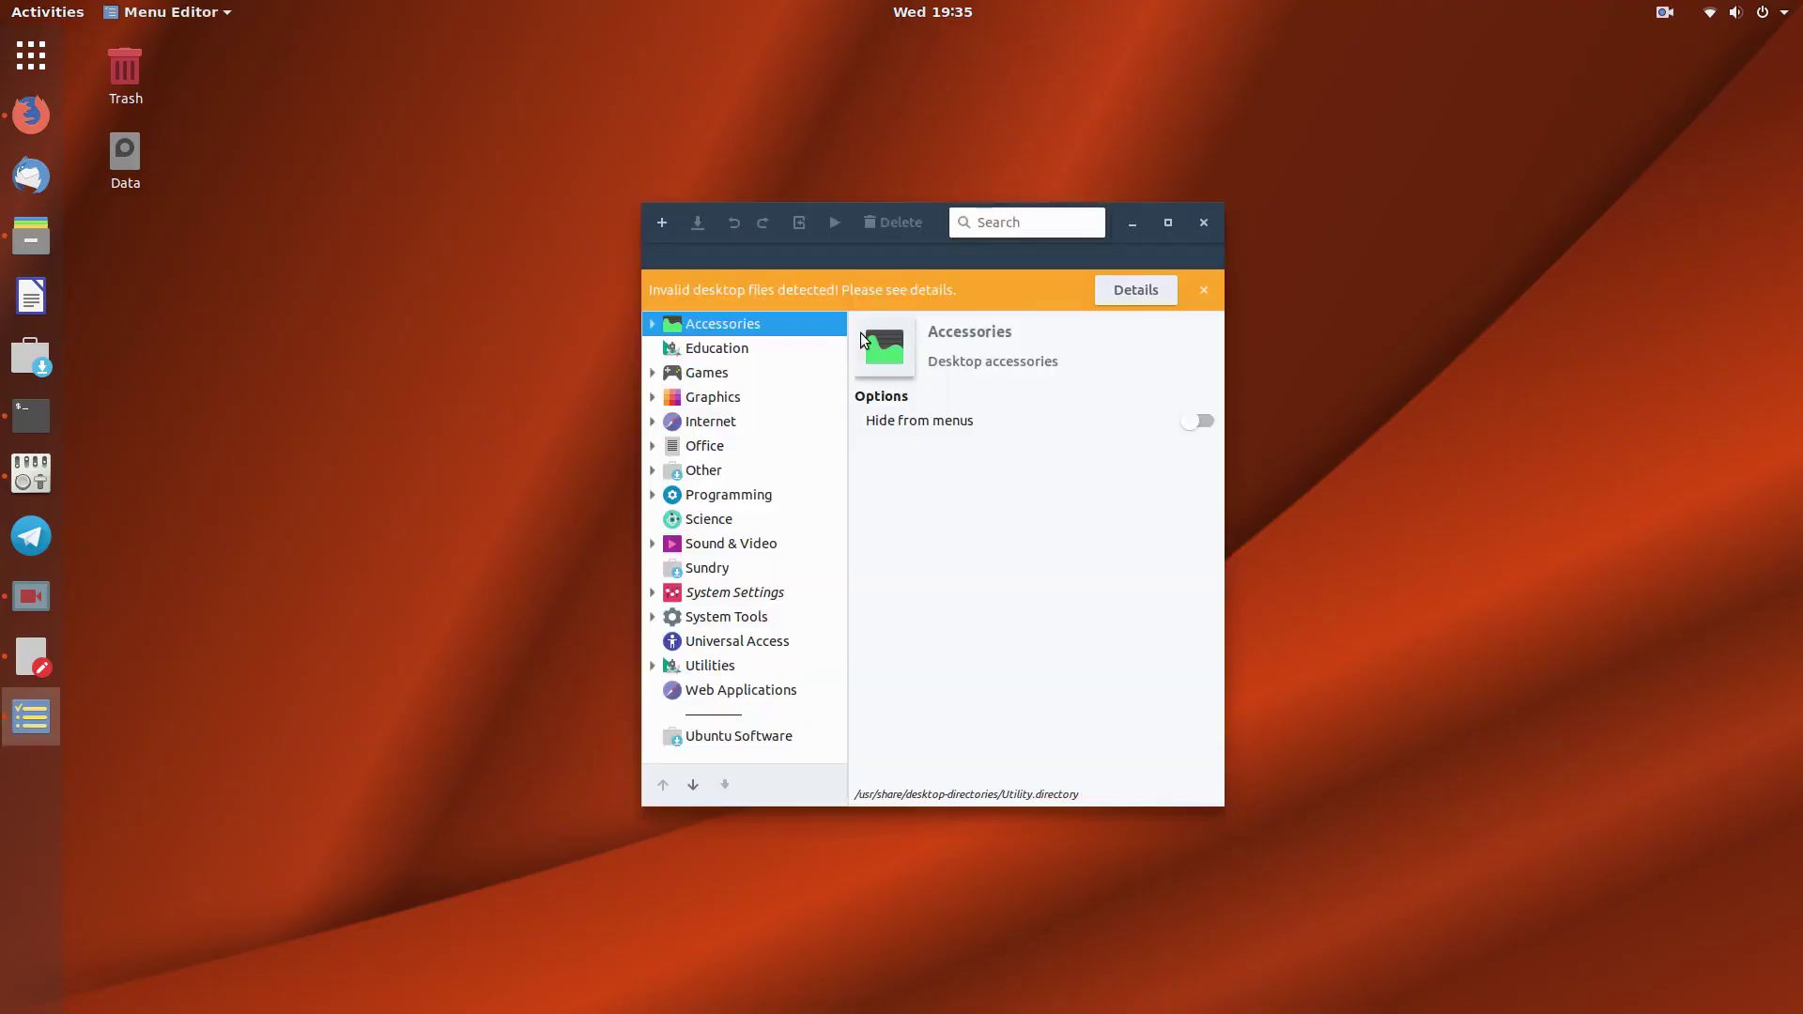
left_click(711, 669)
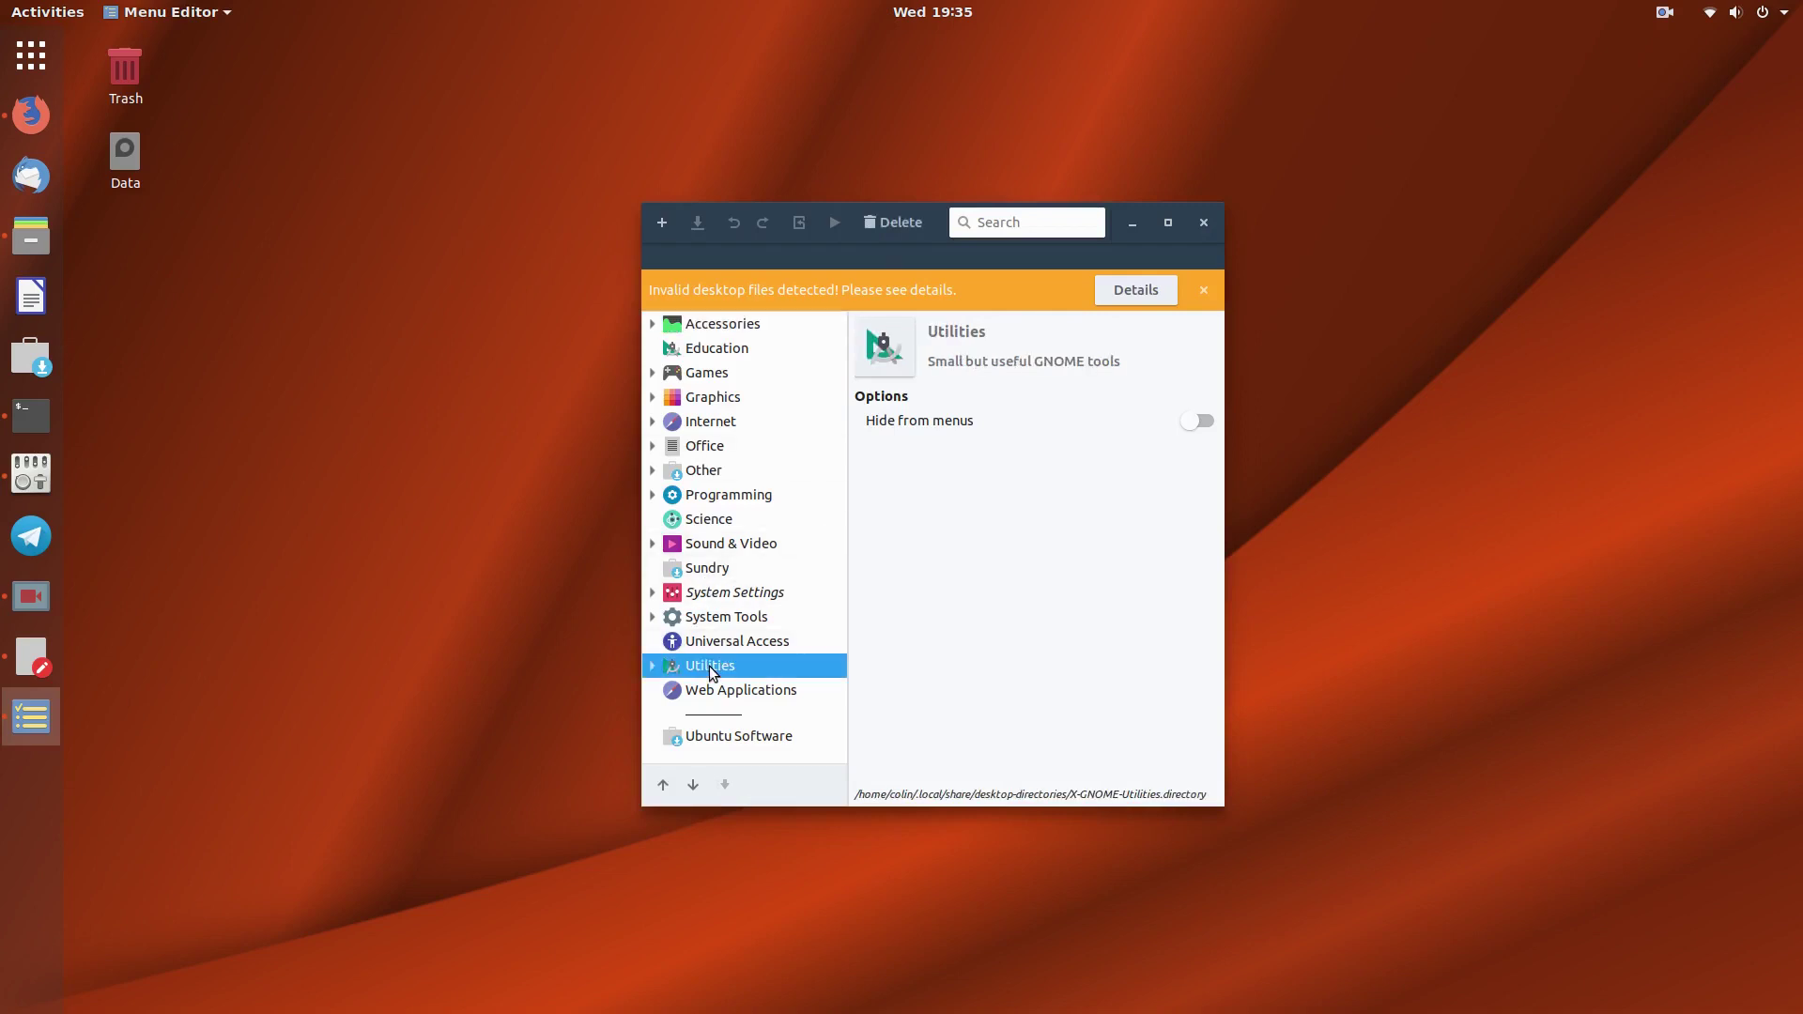
left_click(663, 222)
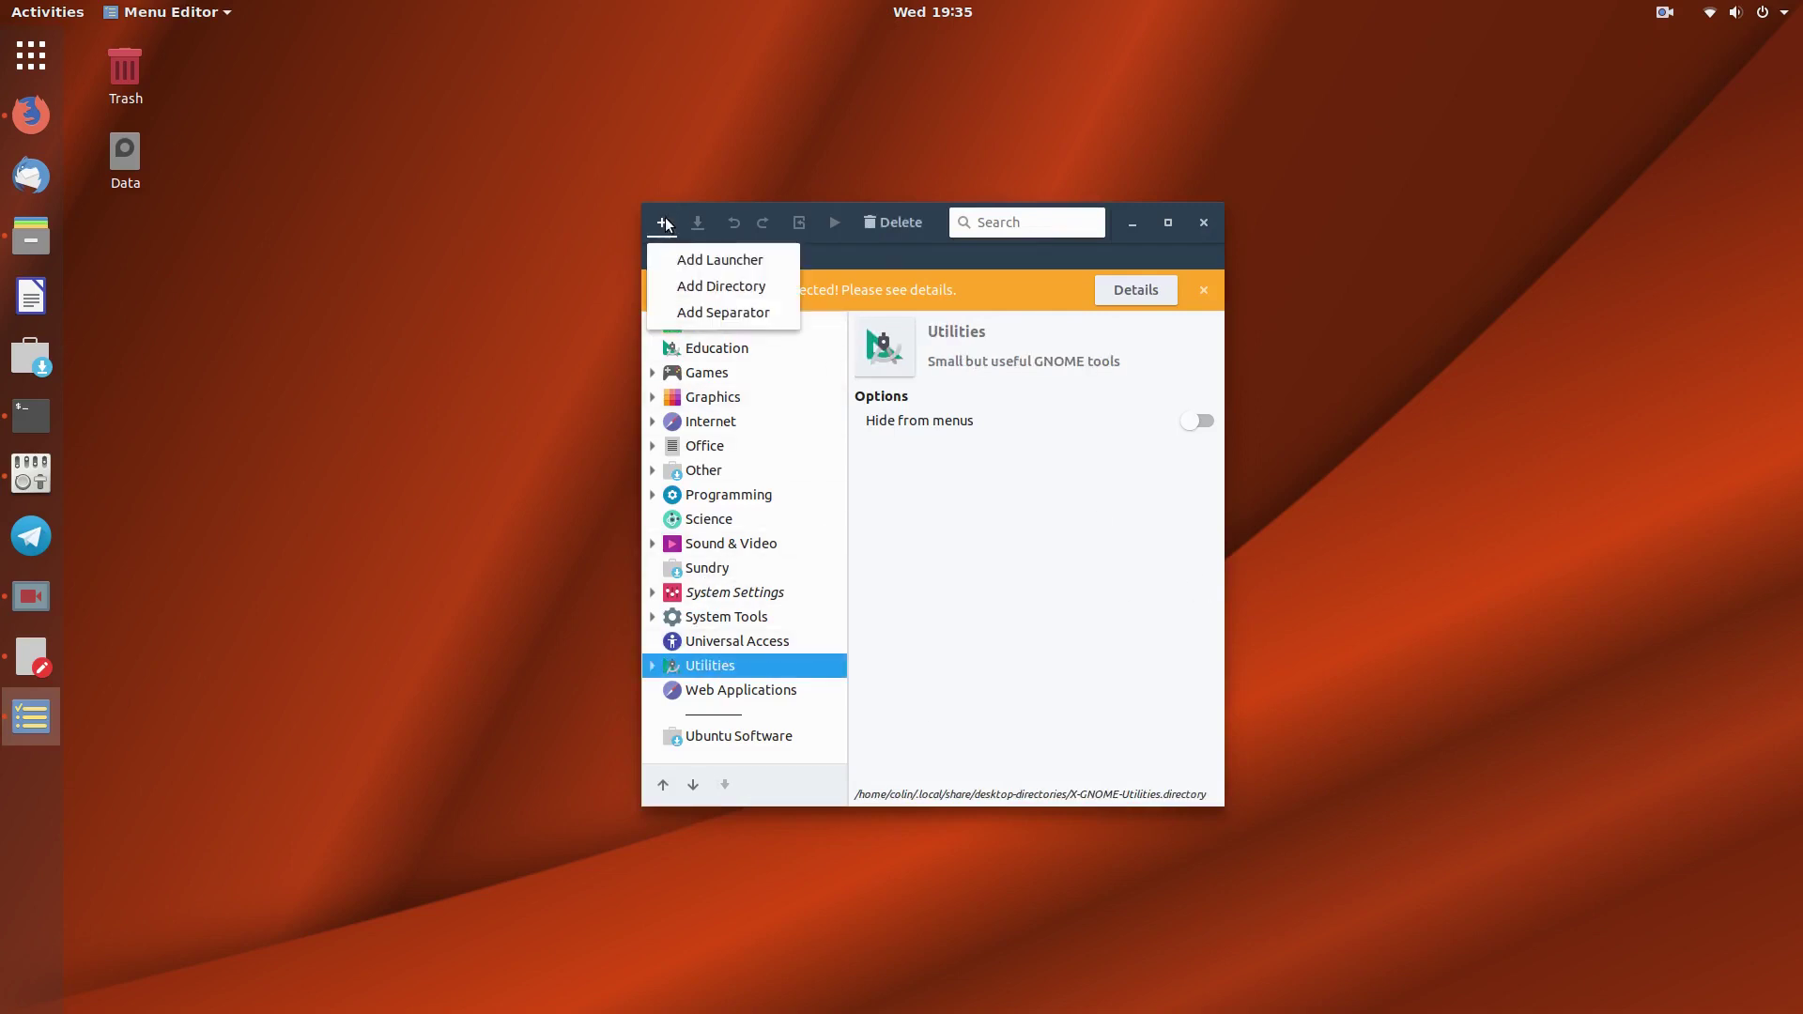
left_click(751, 260)
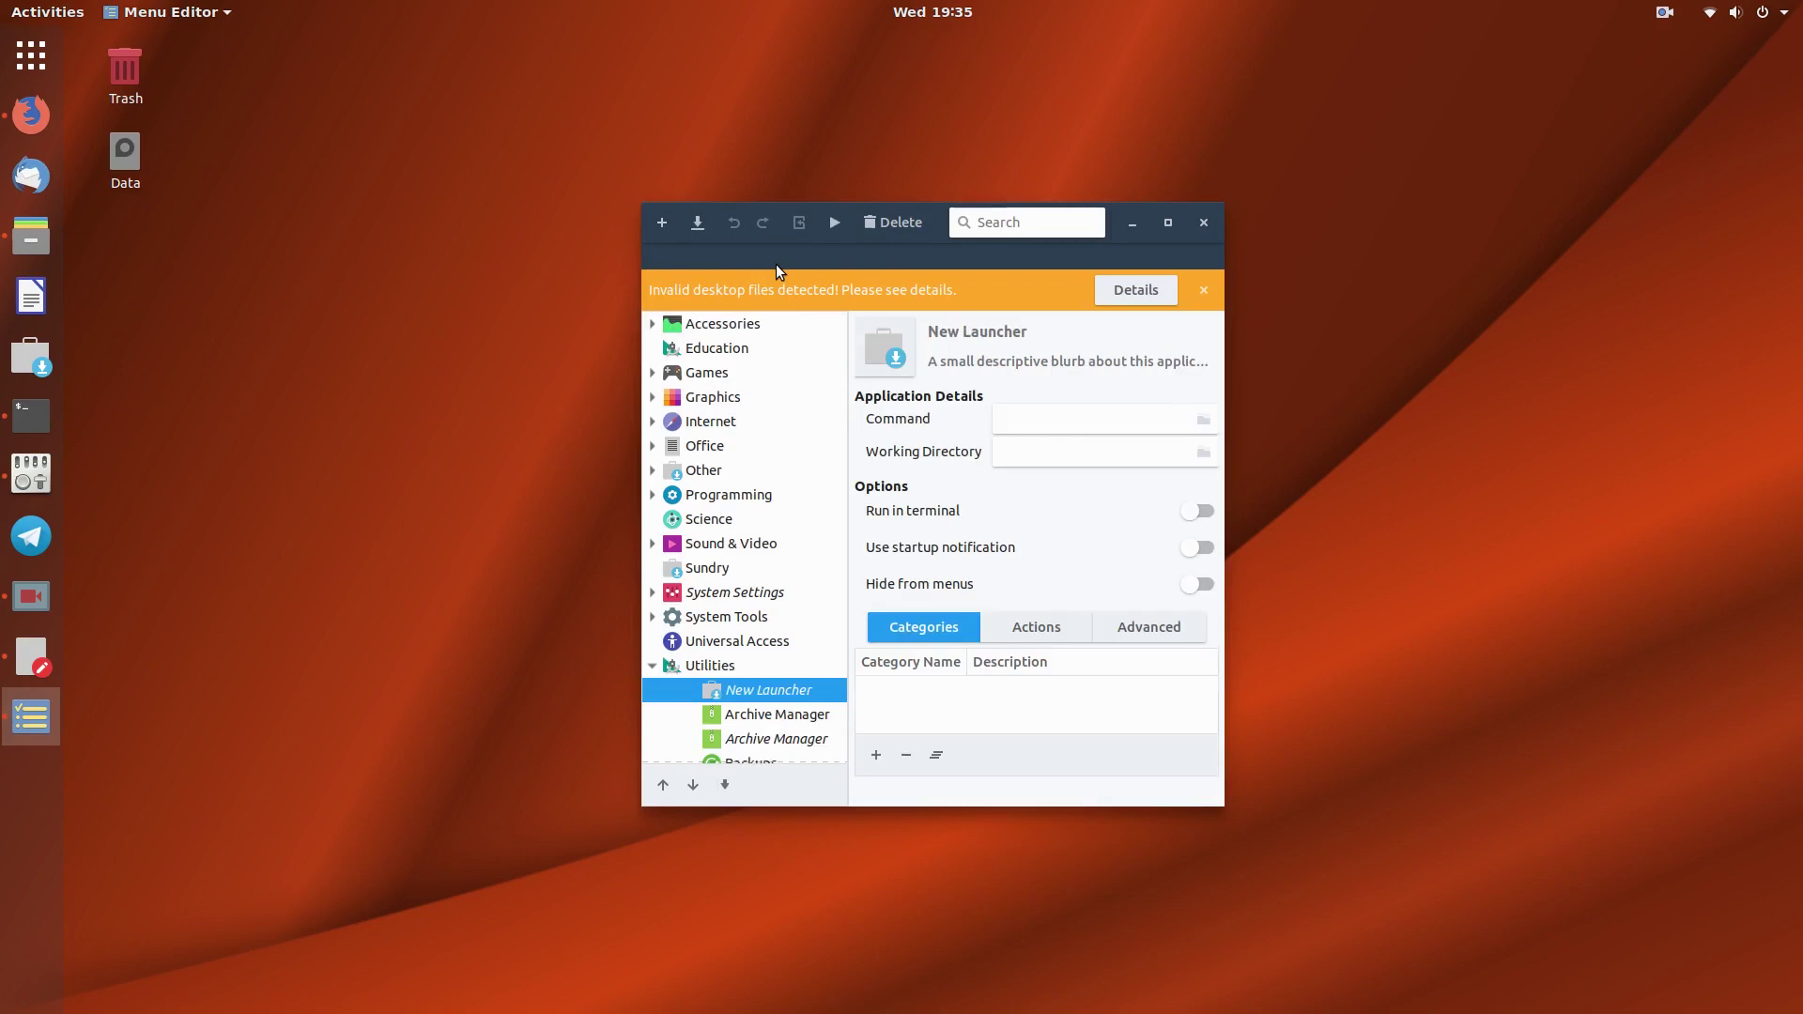
Step: Name the new launcher 'Show Desktop'
left_click(1031, 331)
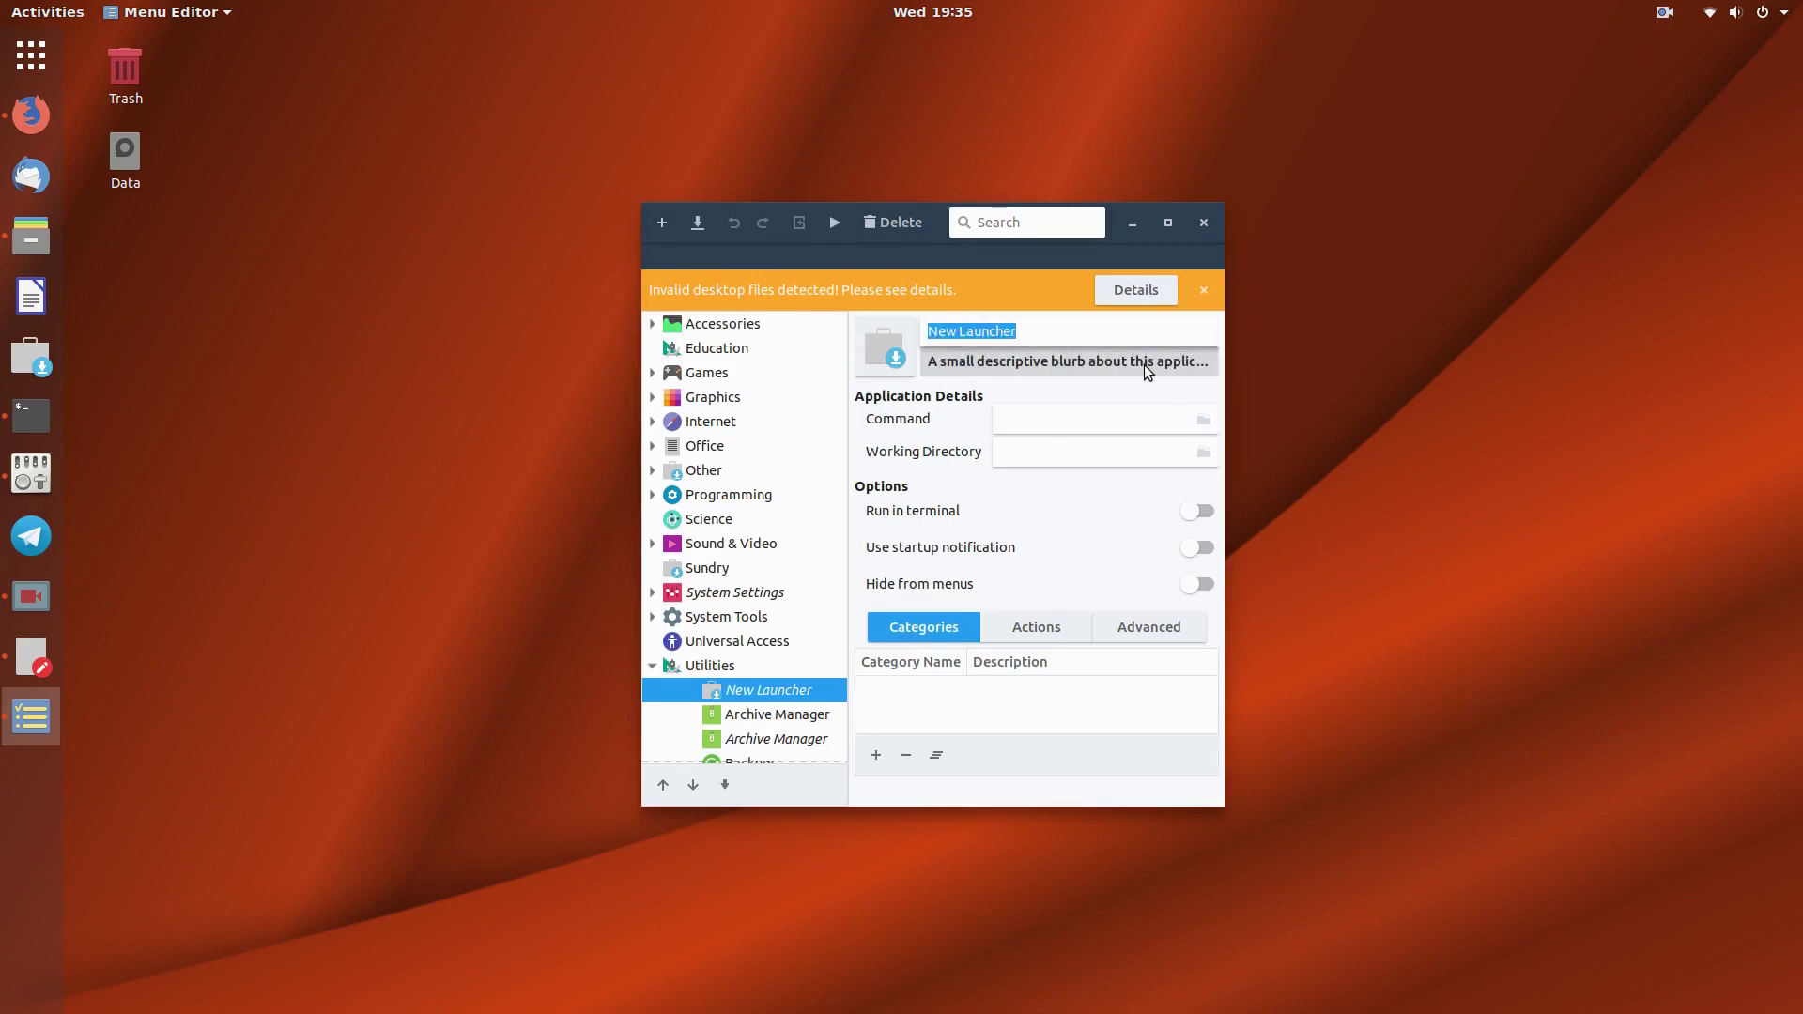
type("Show Desktop")
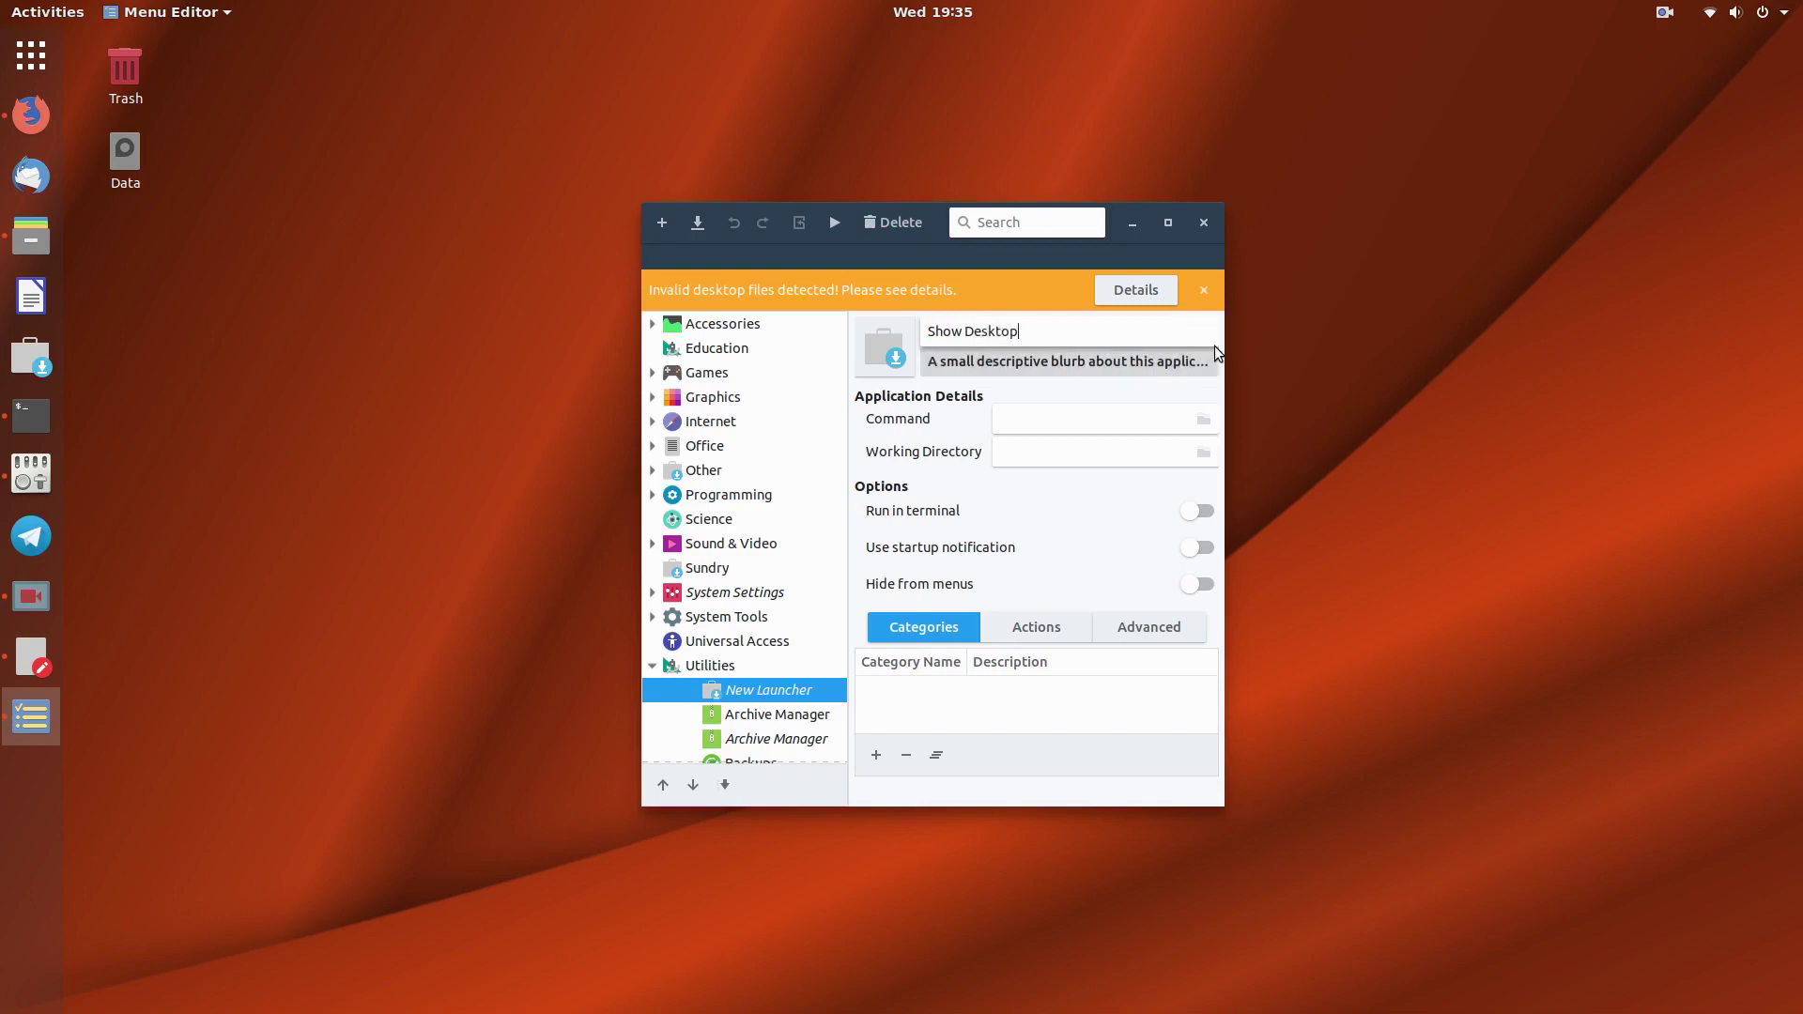
key("Return")
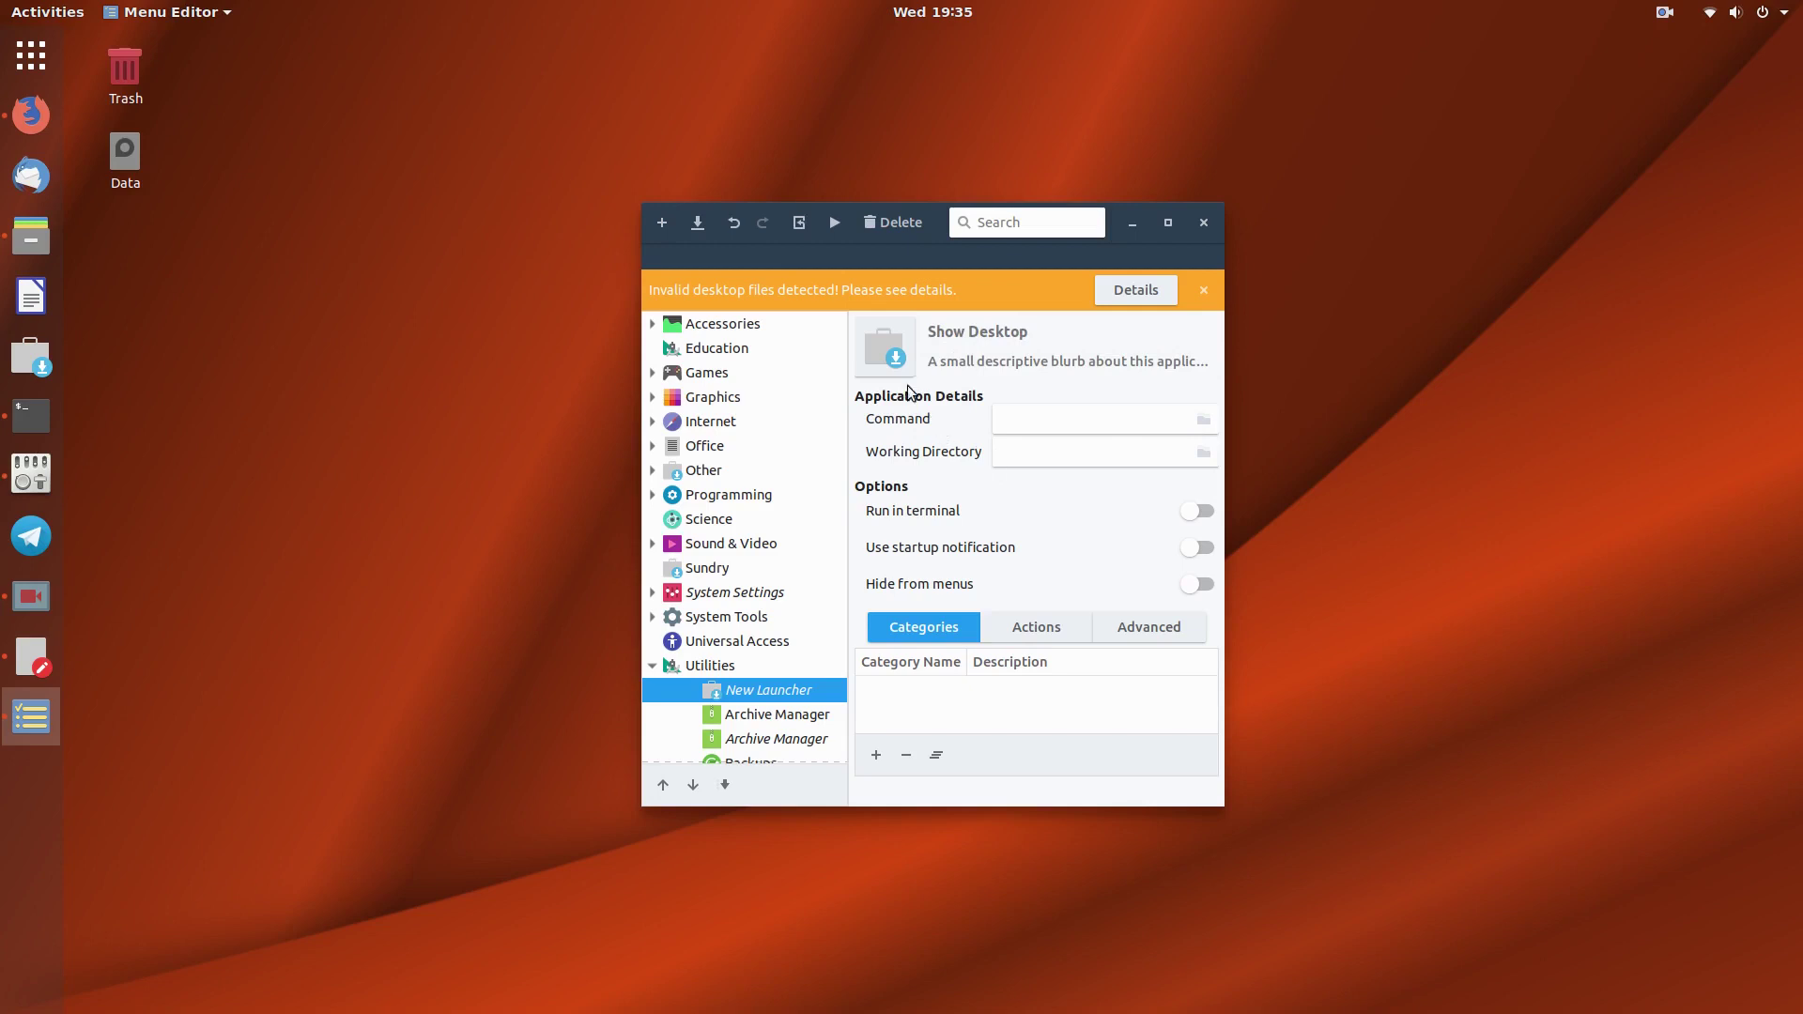
left_click(883, 347)
Step: Search the icon picker for 'deskt' and apply the plain 'desktop' icon to Show Desktop
left_click(918, 395)
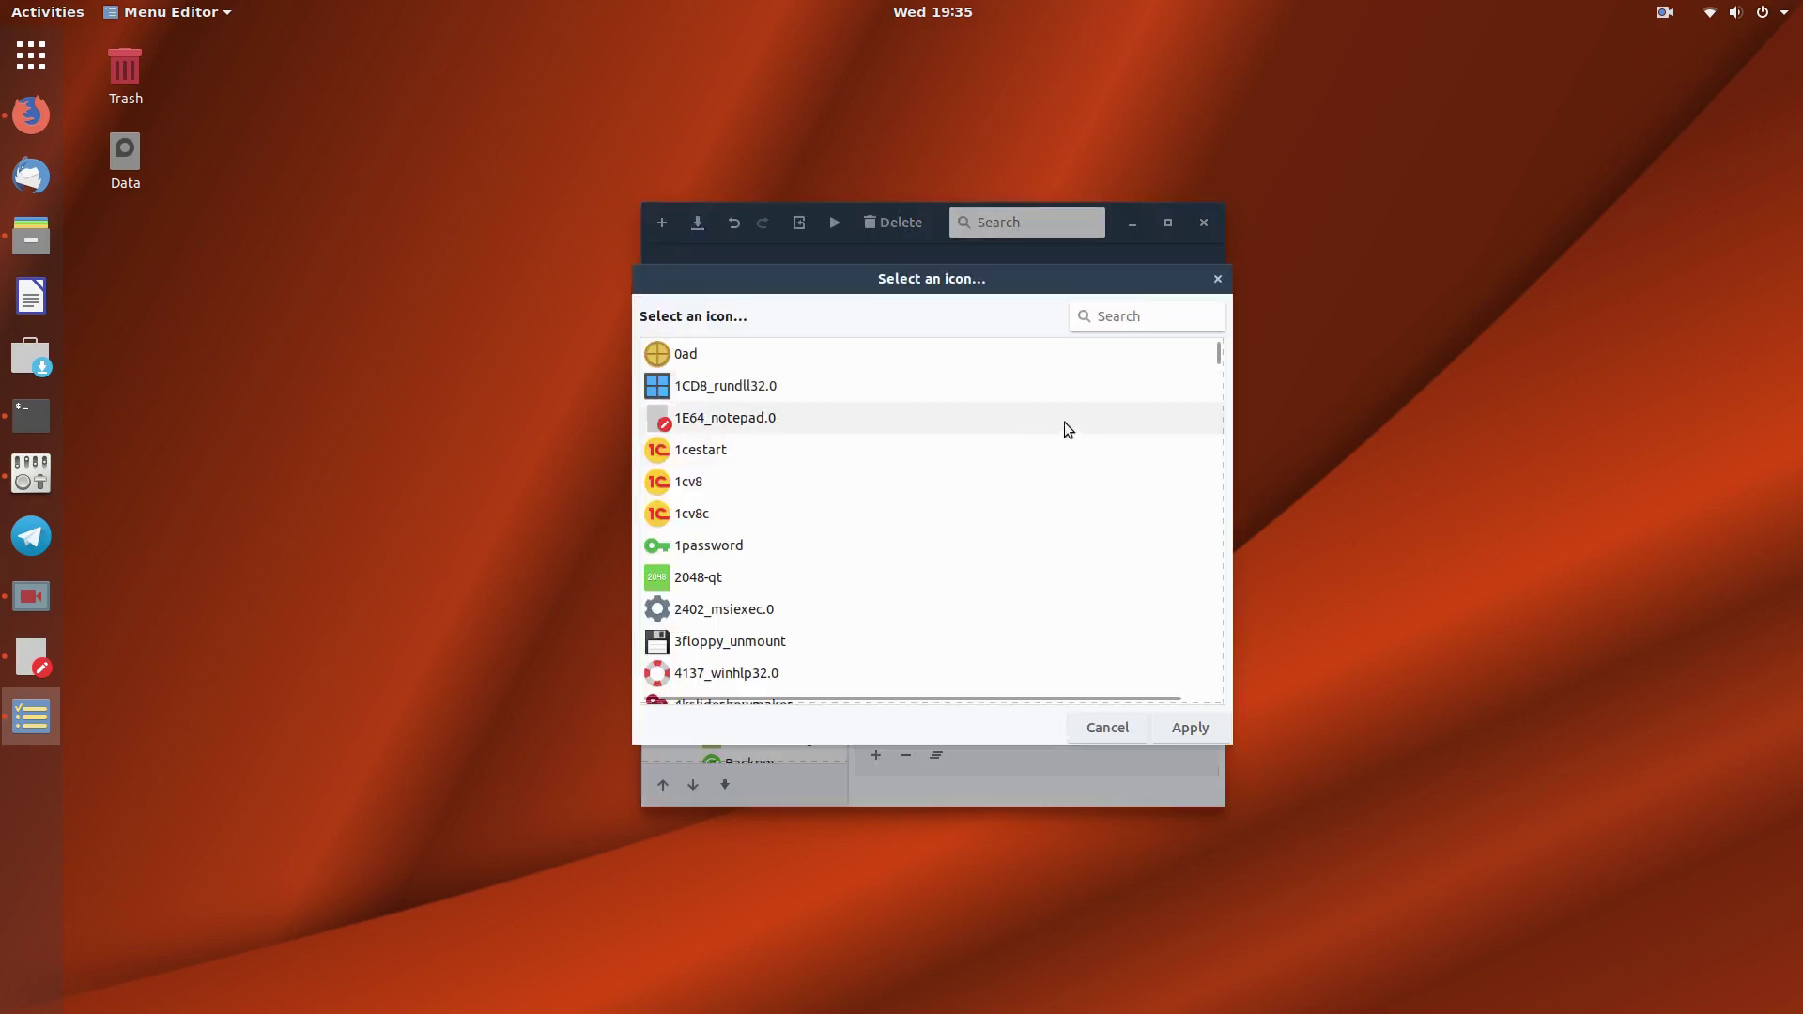
left_click(1127, 320)
type("desktop")
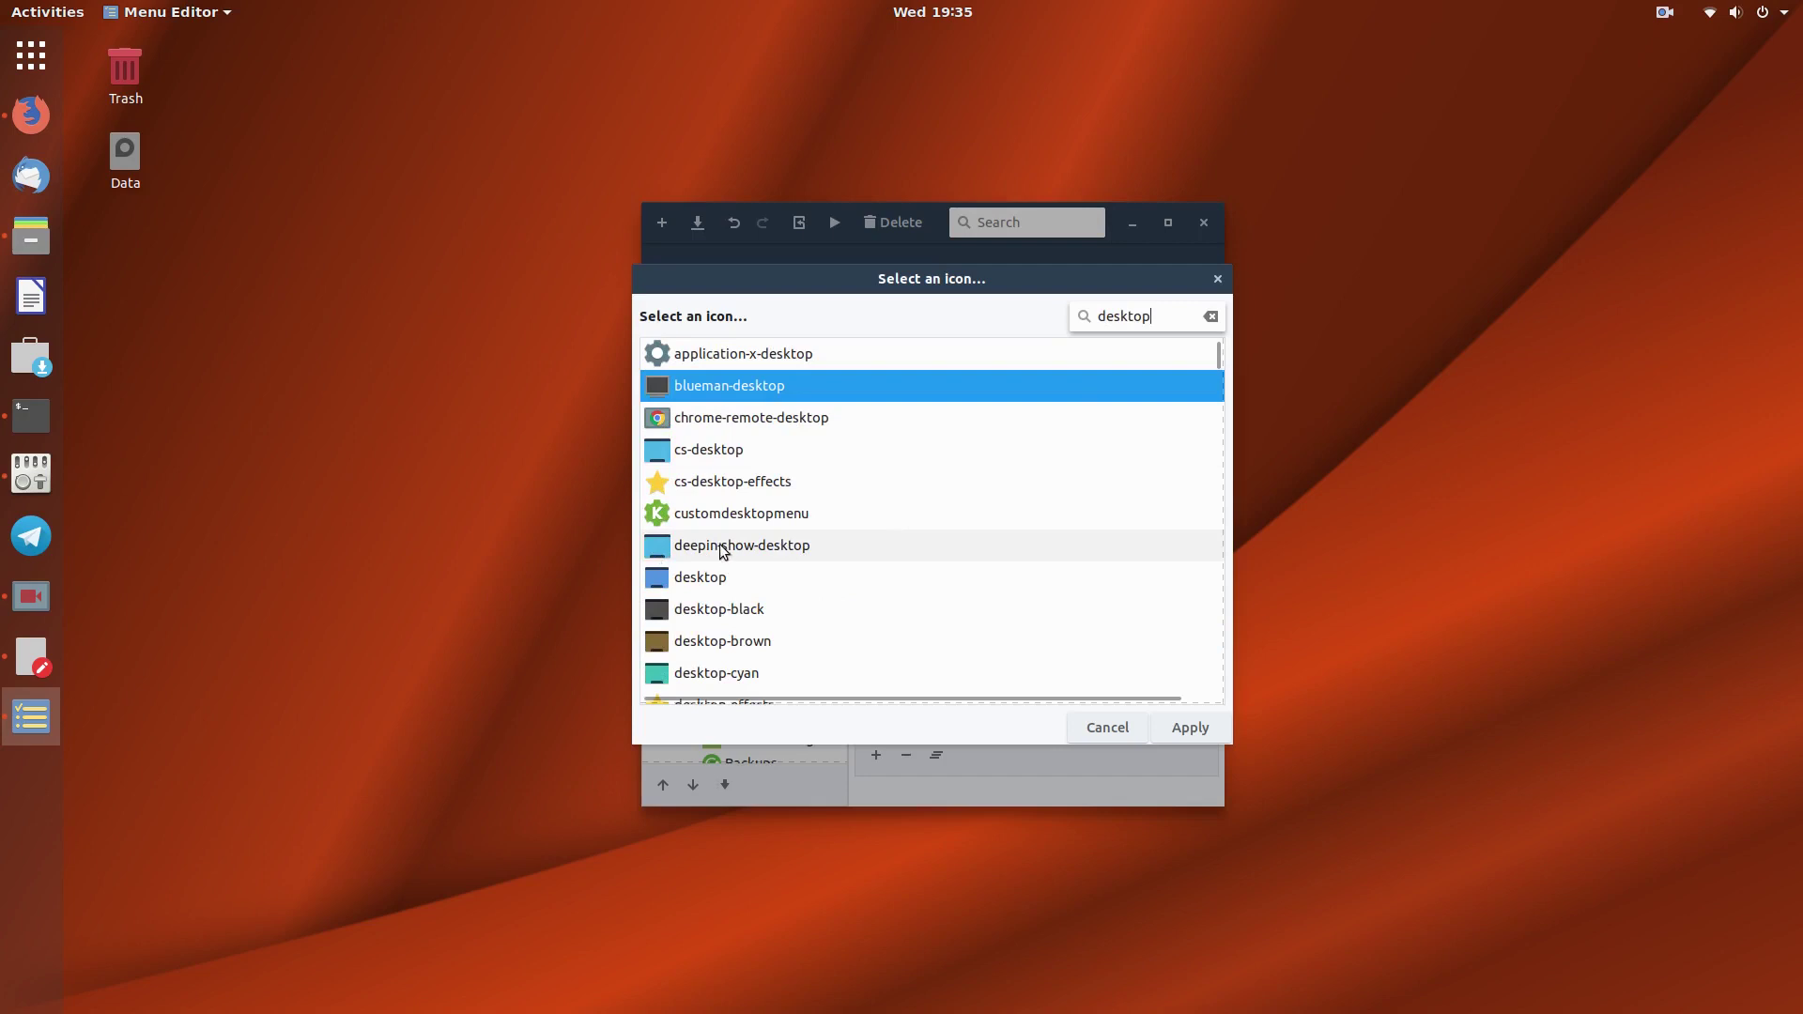
scroll(737, 611, "down", 2)
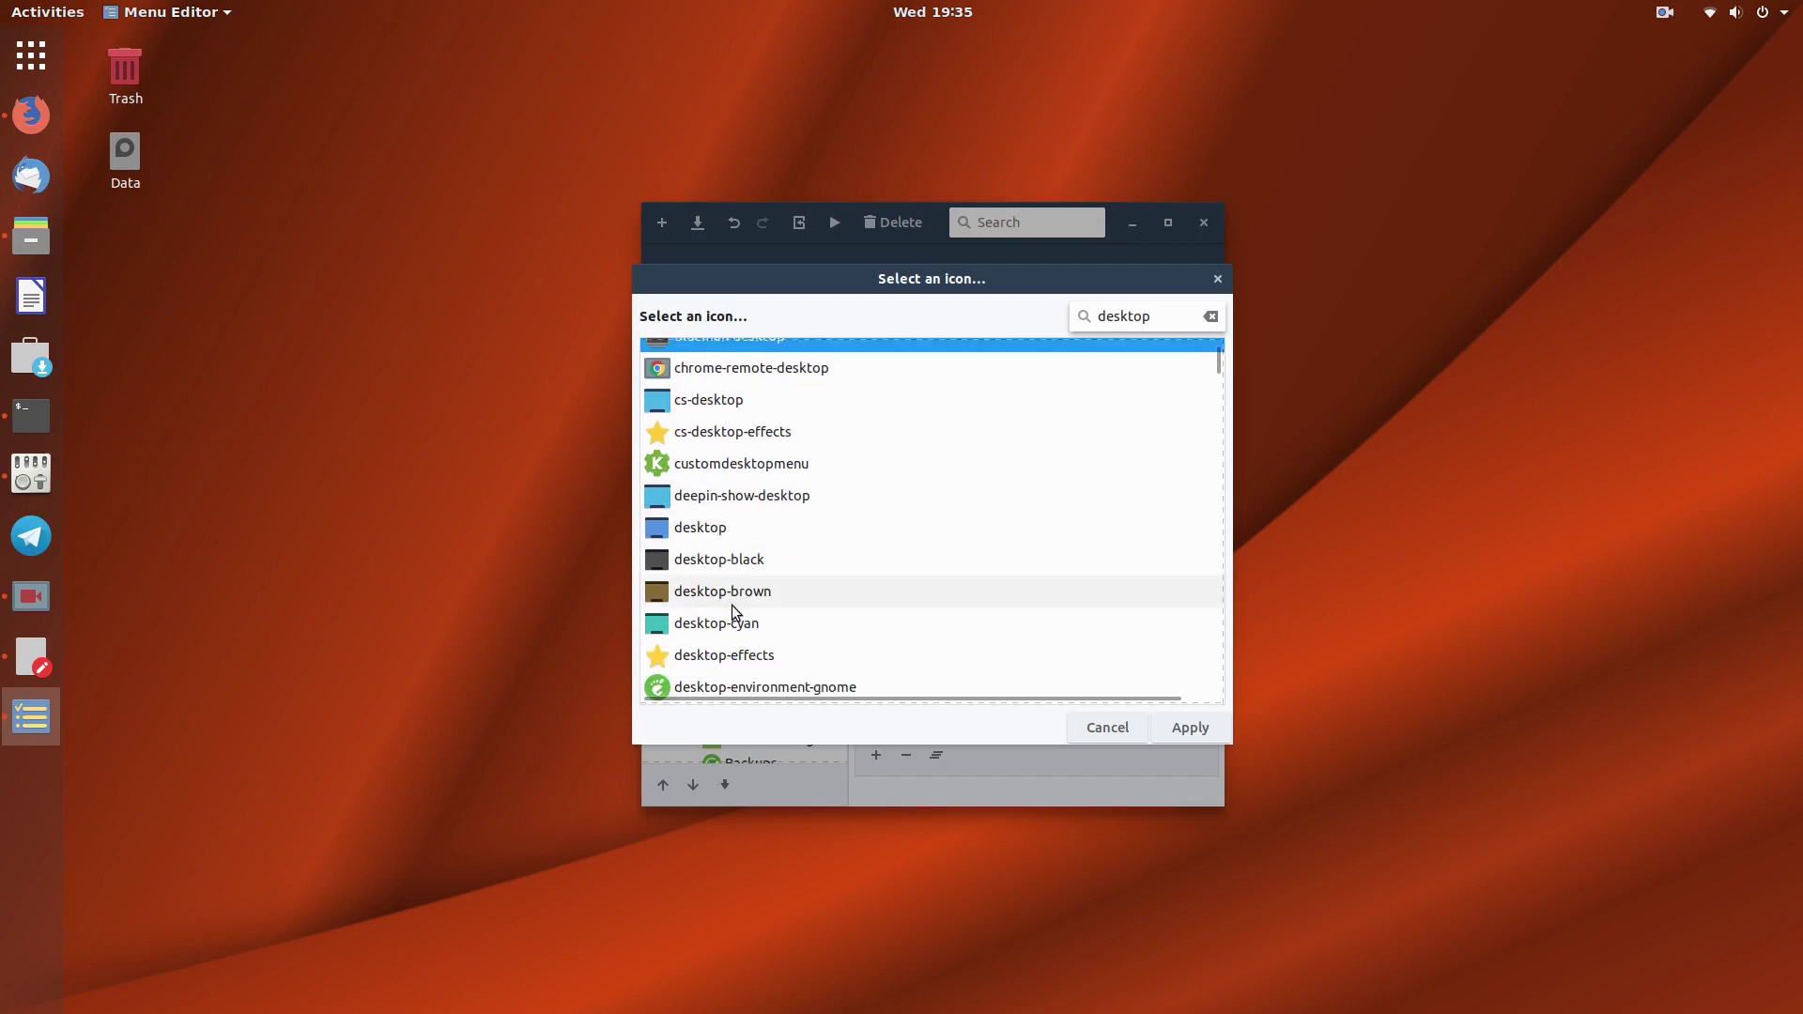
scroll(723, 545, "up", 1)
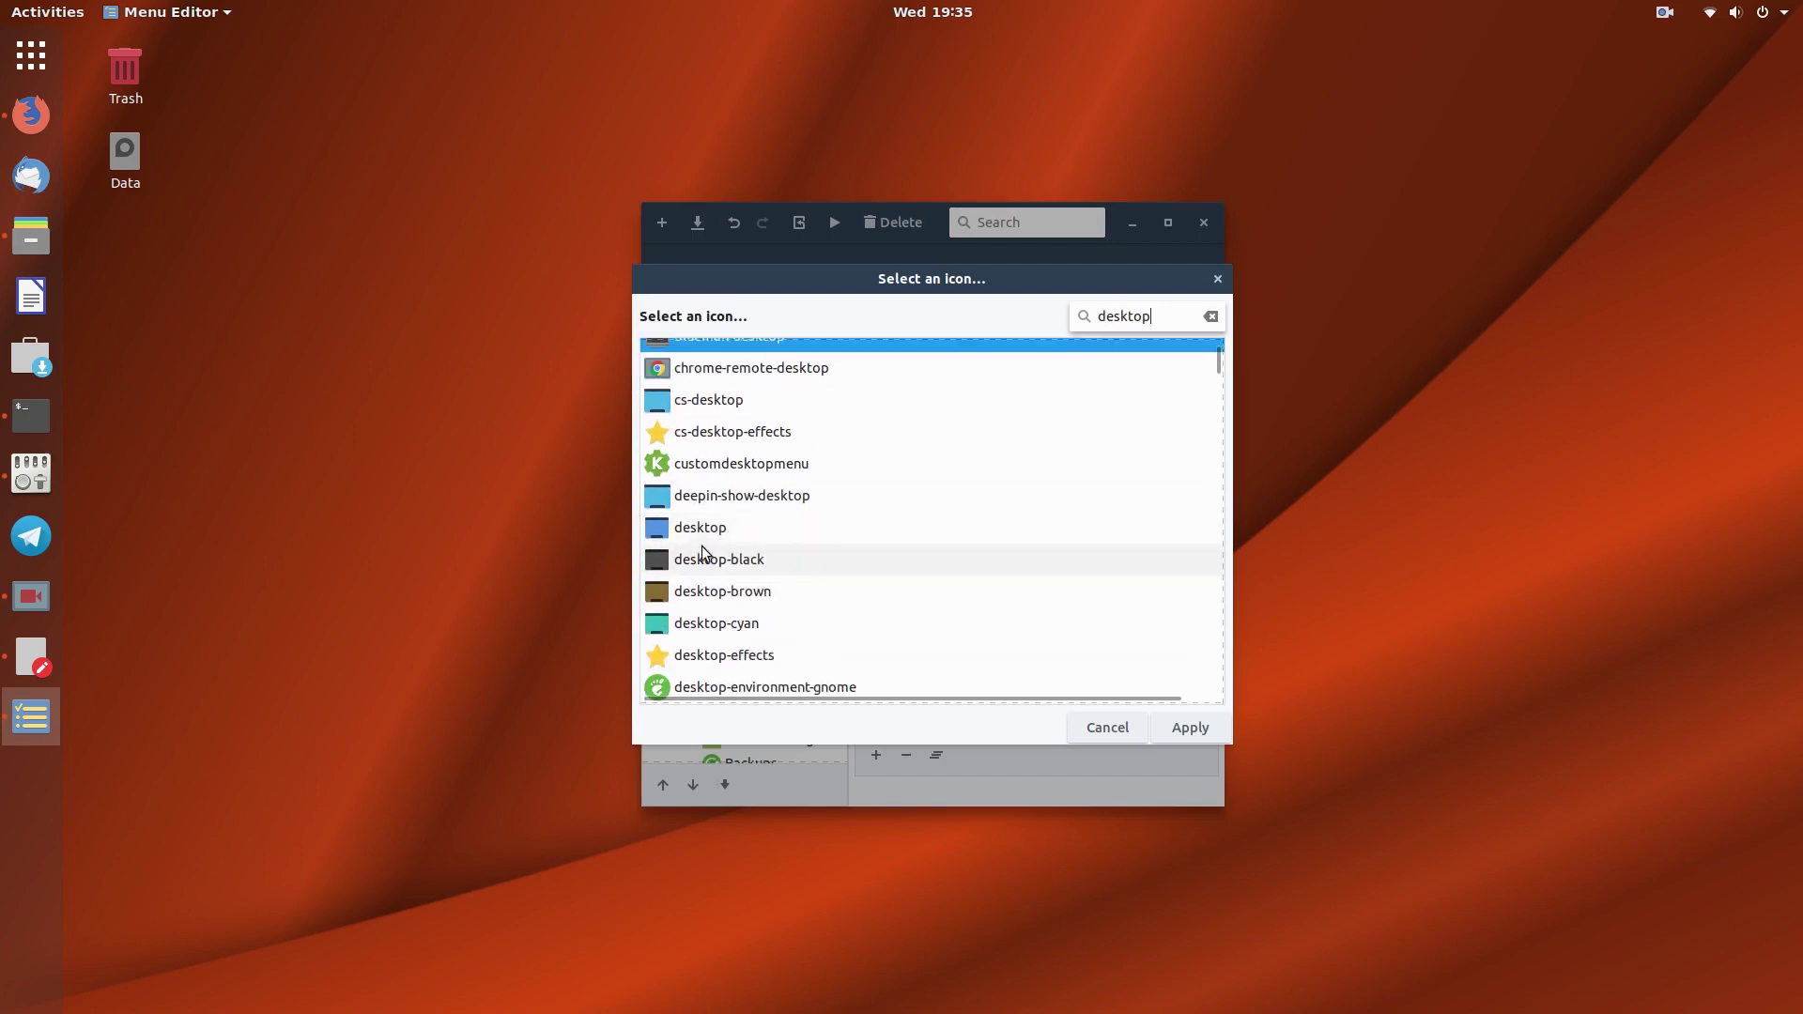
left_click(692, 531)
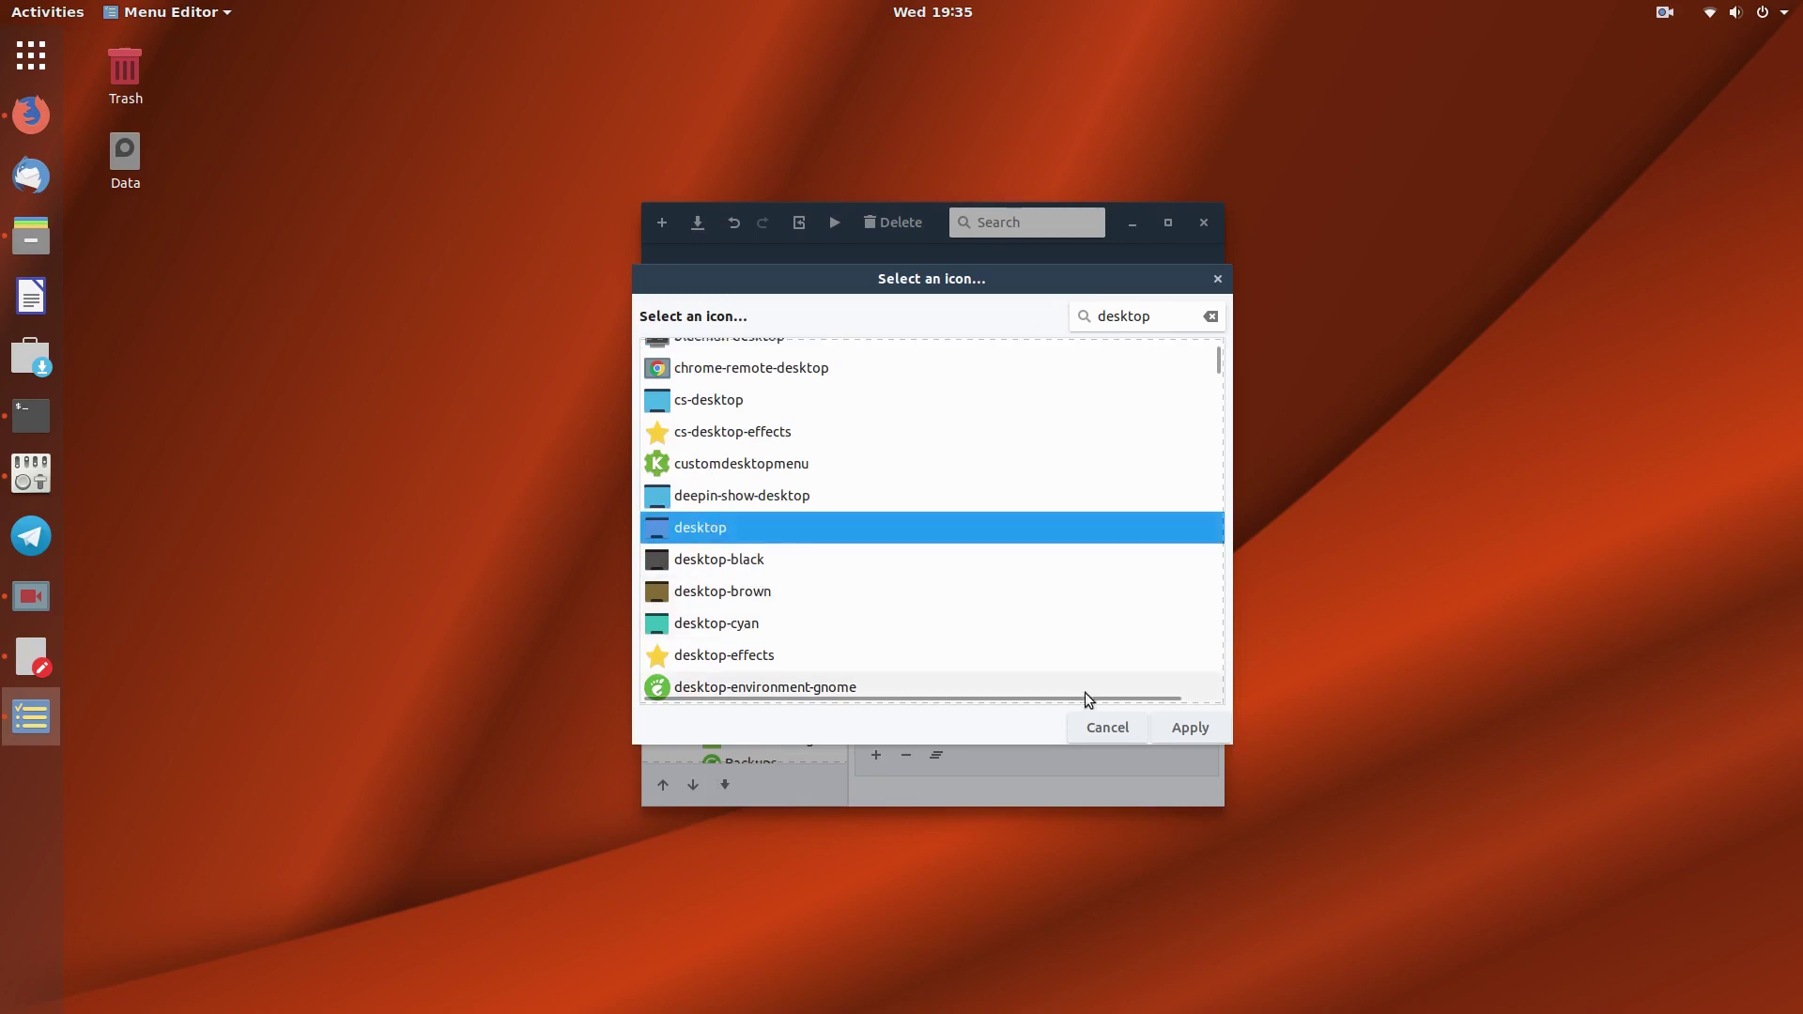
left_click(1175, 731)
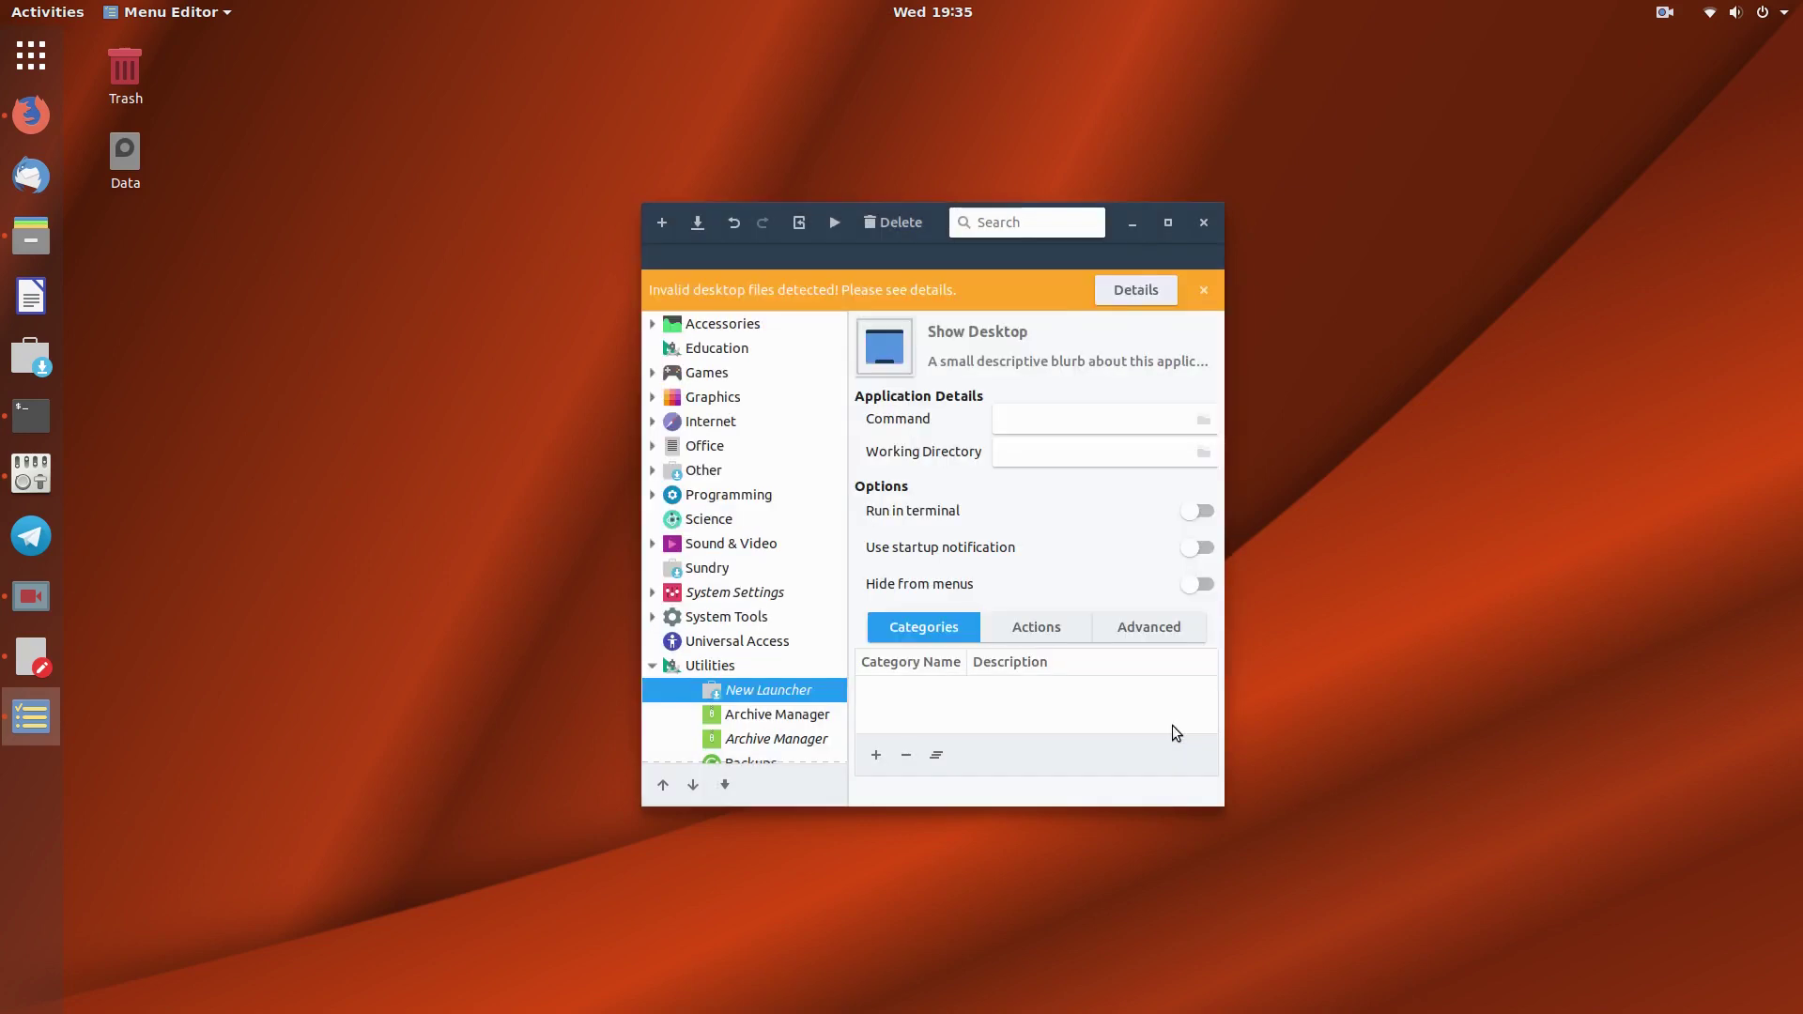
Step: Copy the line 'wmctrl -k on' from the Text Editor notes
left_click(30, 656)
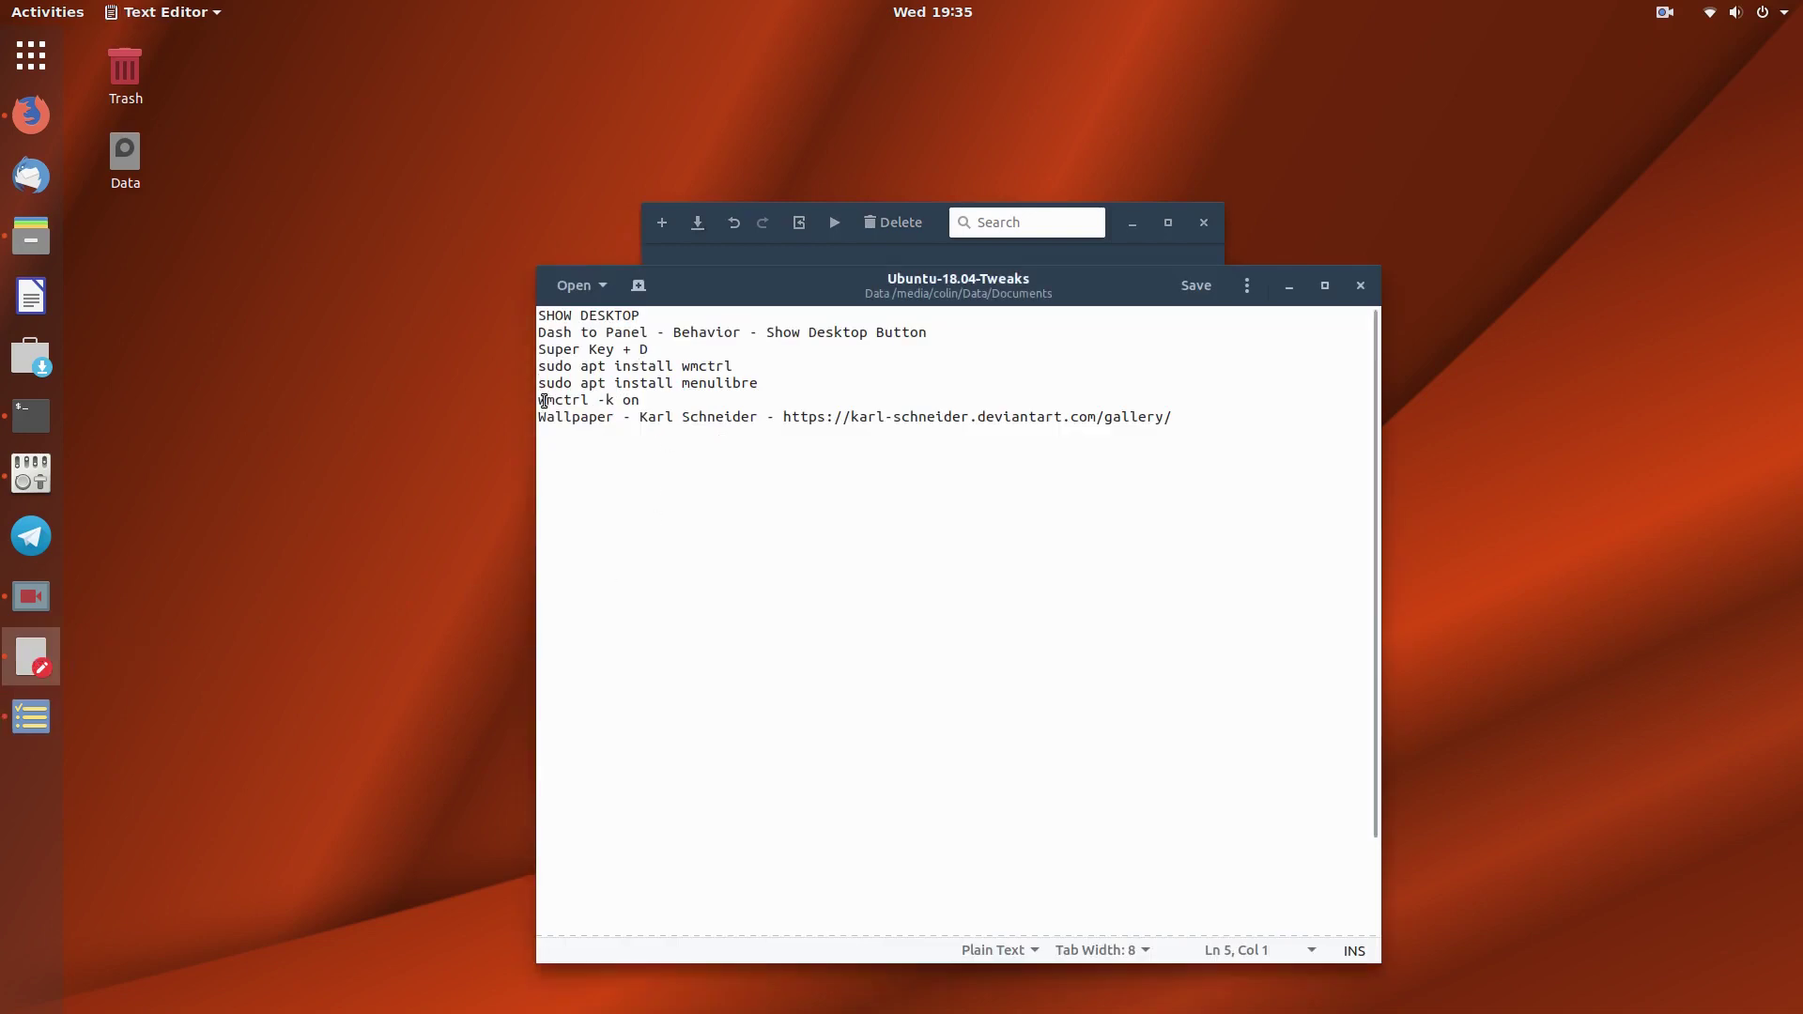
left_click_drag(539, 401, 657, 401)
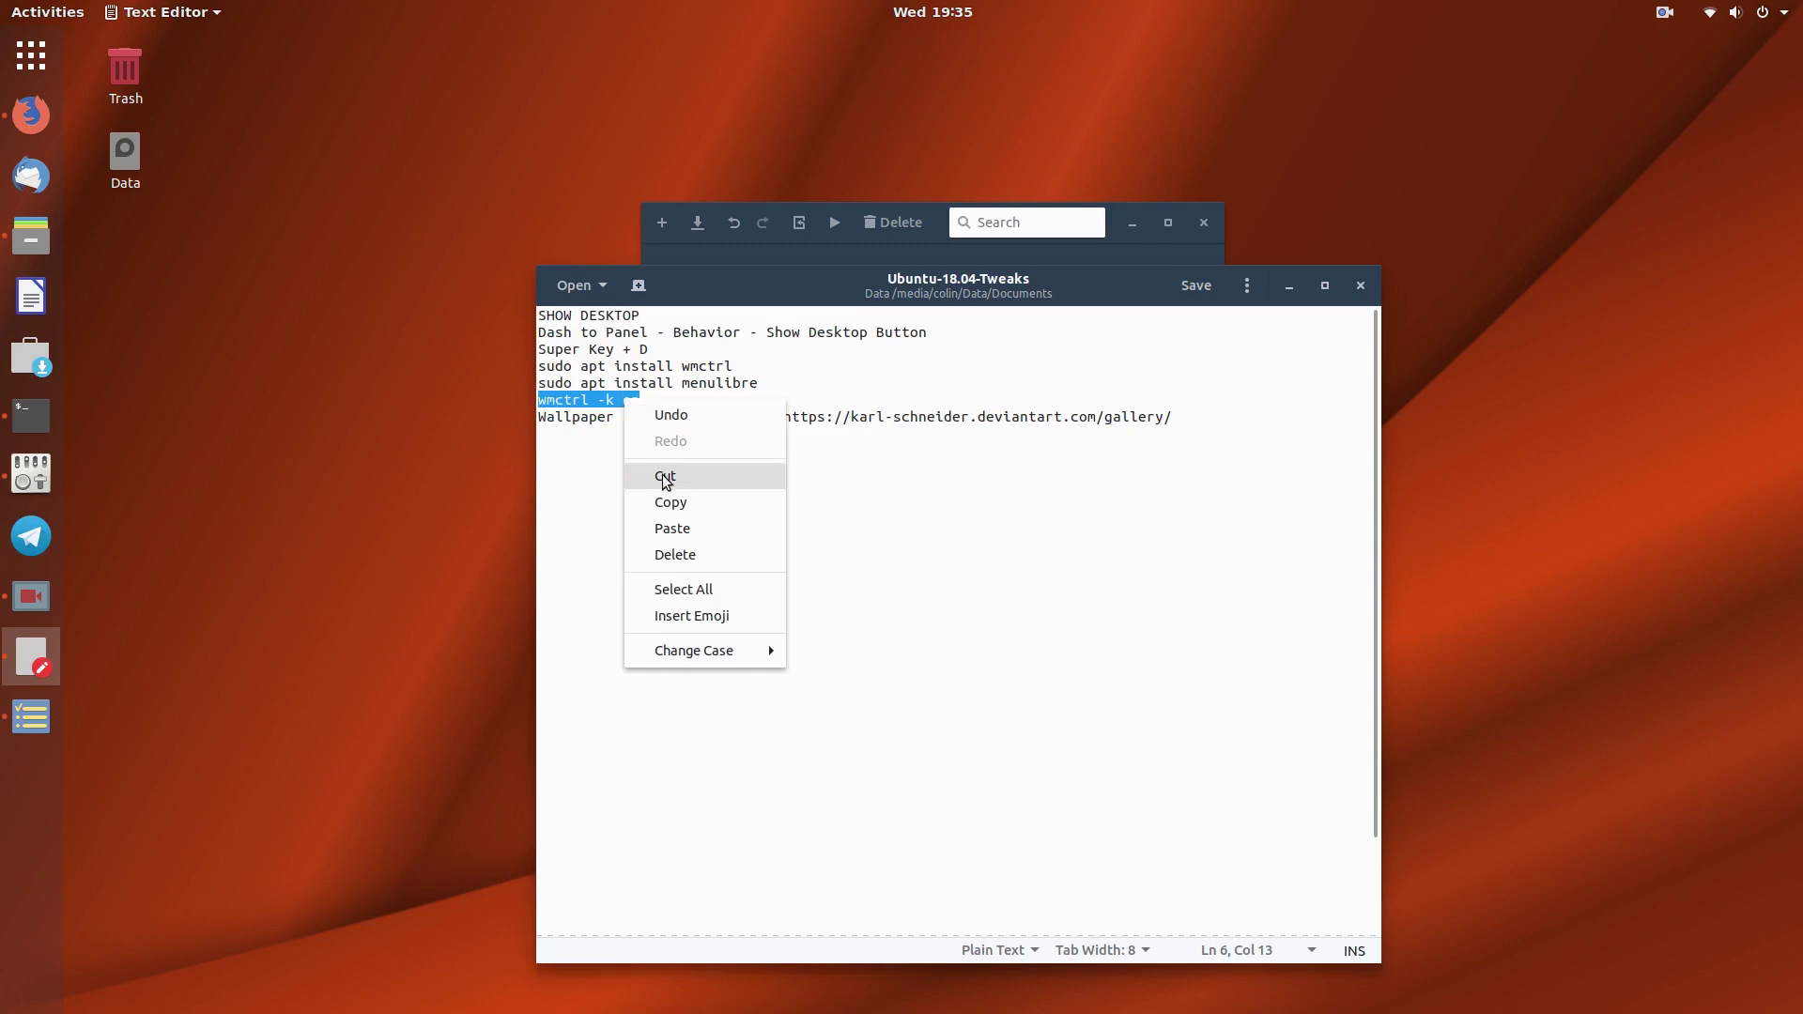
left_click(697, 510)
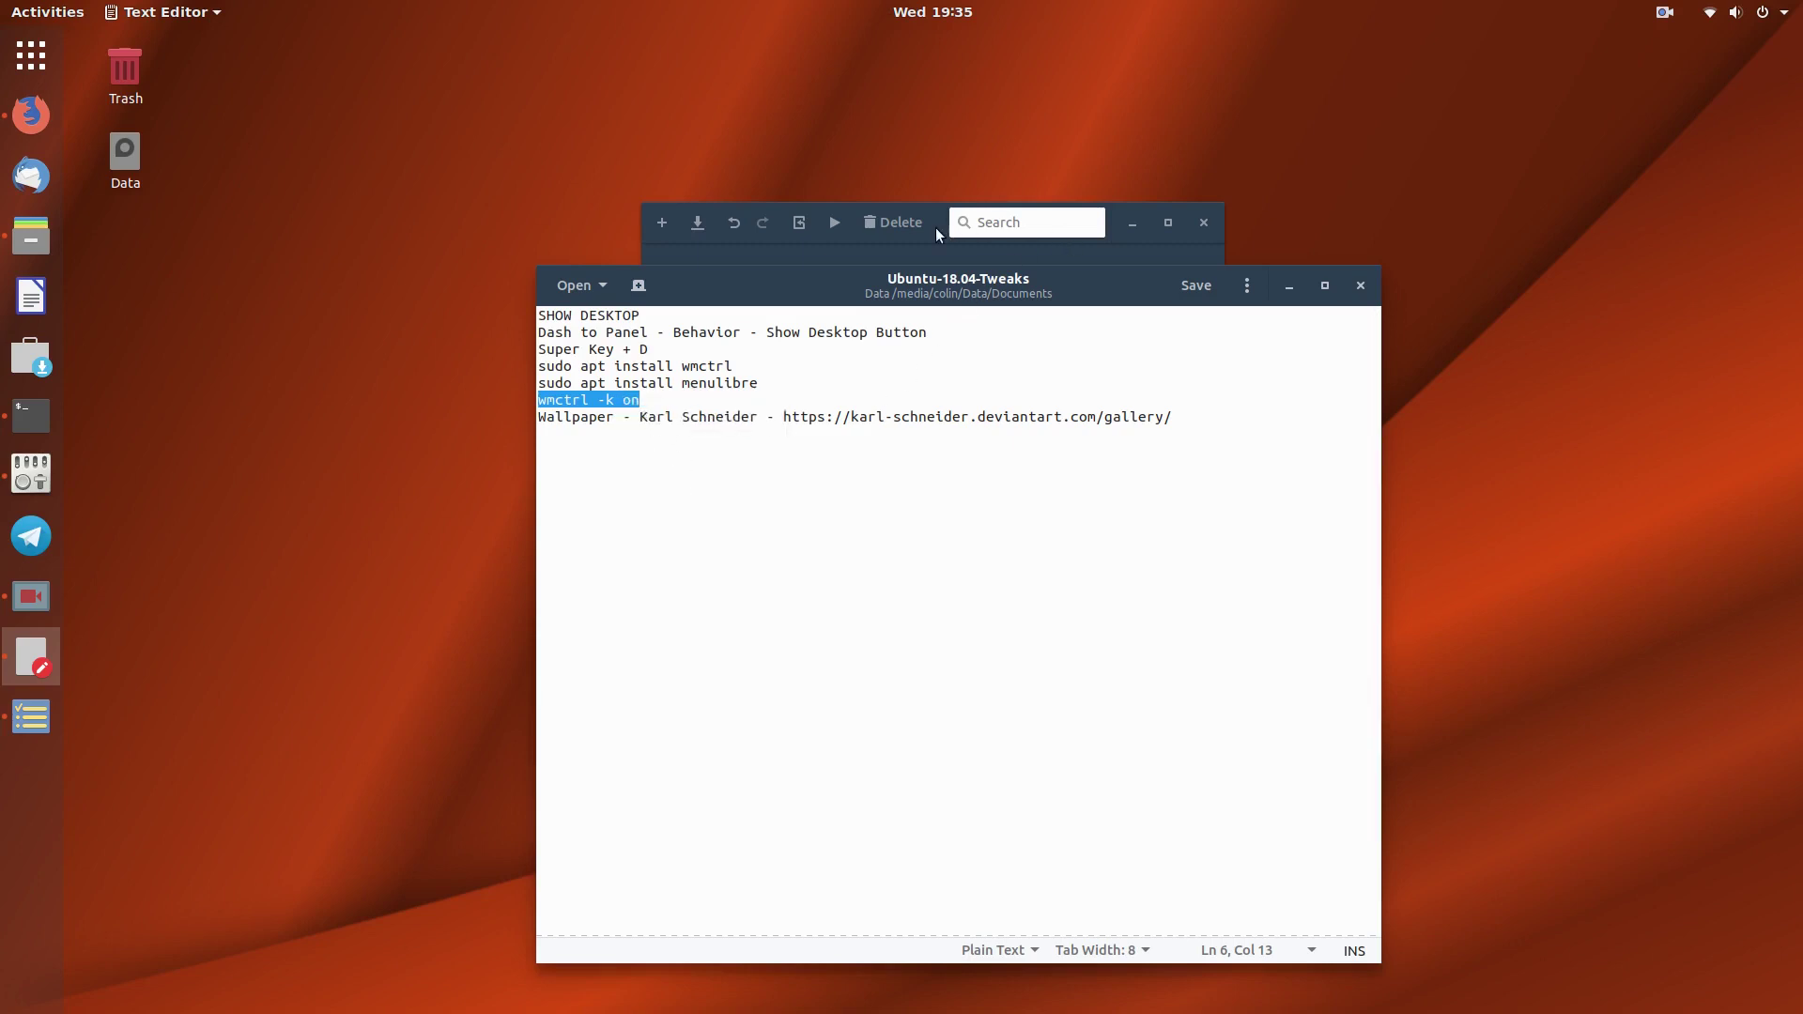
Step: Paste 'wmctrl -k on' into the launcher's Command field, save it, and close Menu Editor
left_click(972, 222)
left_click(1042, 419)
right_click(1045, 419)
left_click(1101, 490)
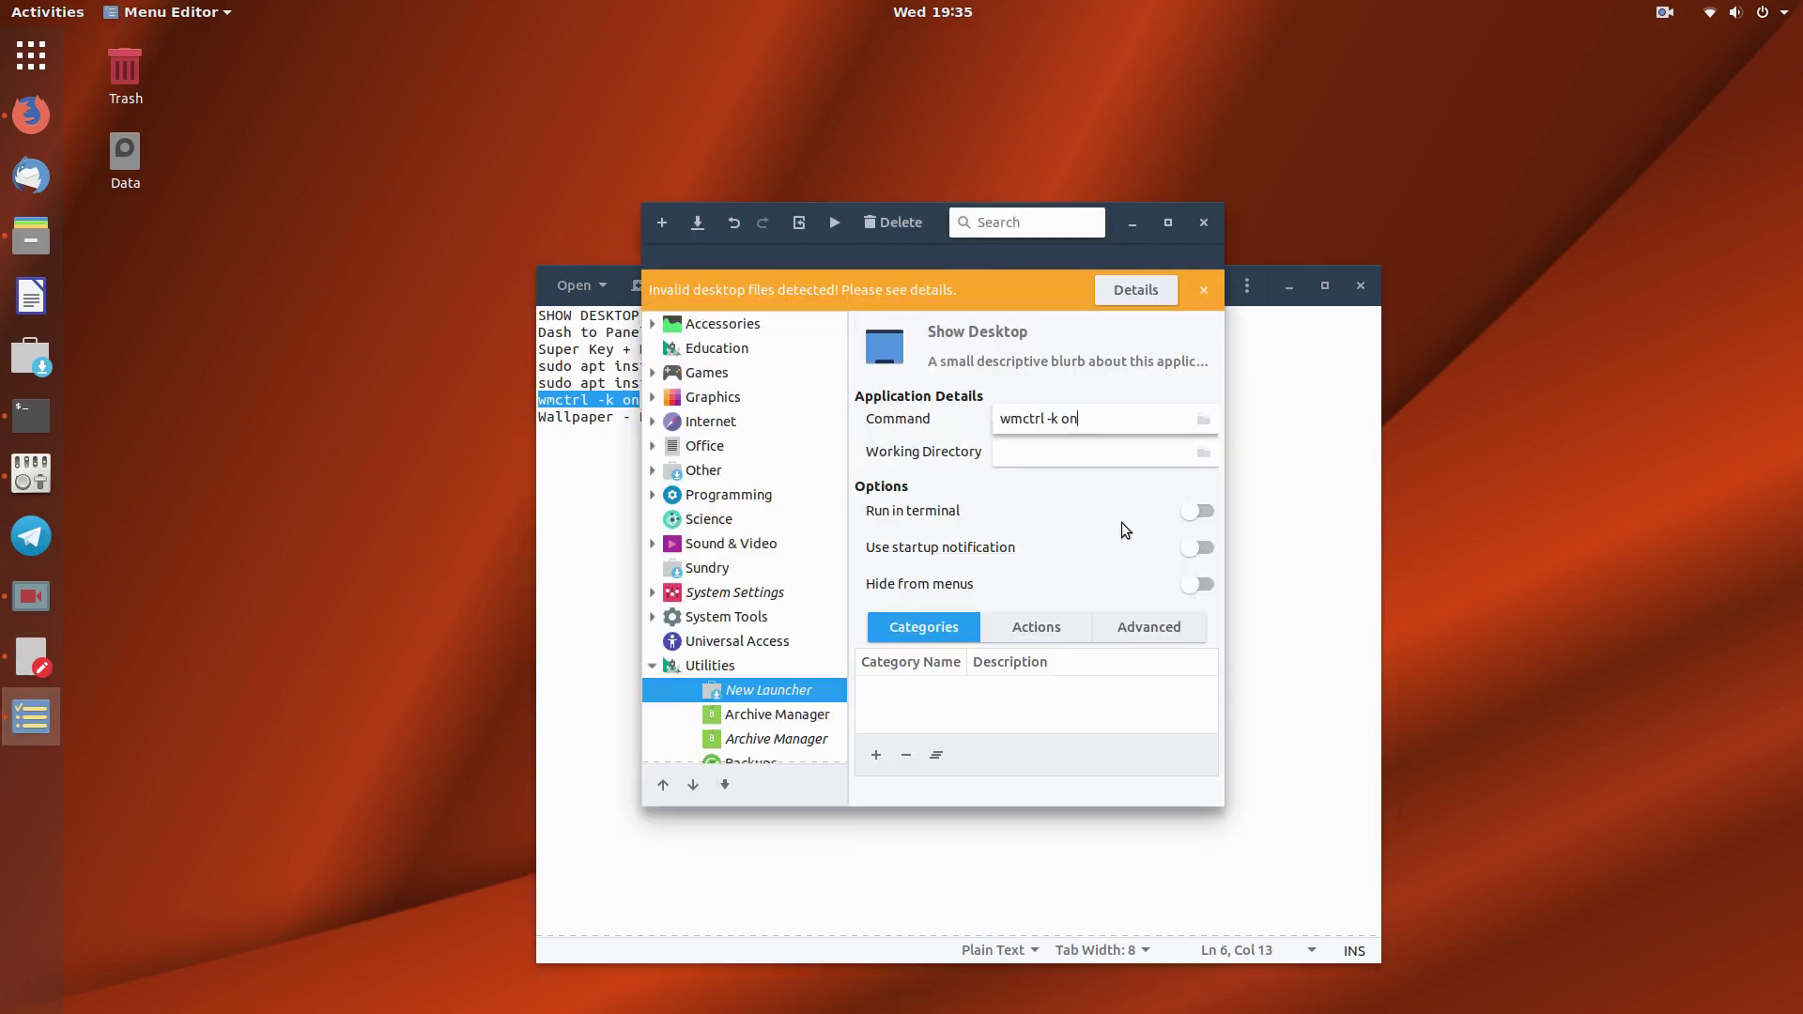
left_click(702, 218)
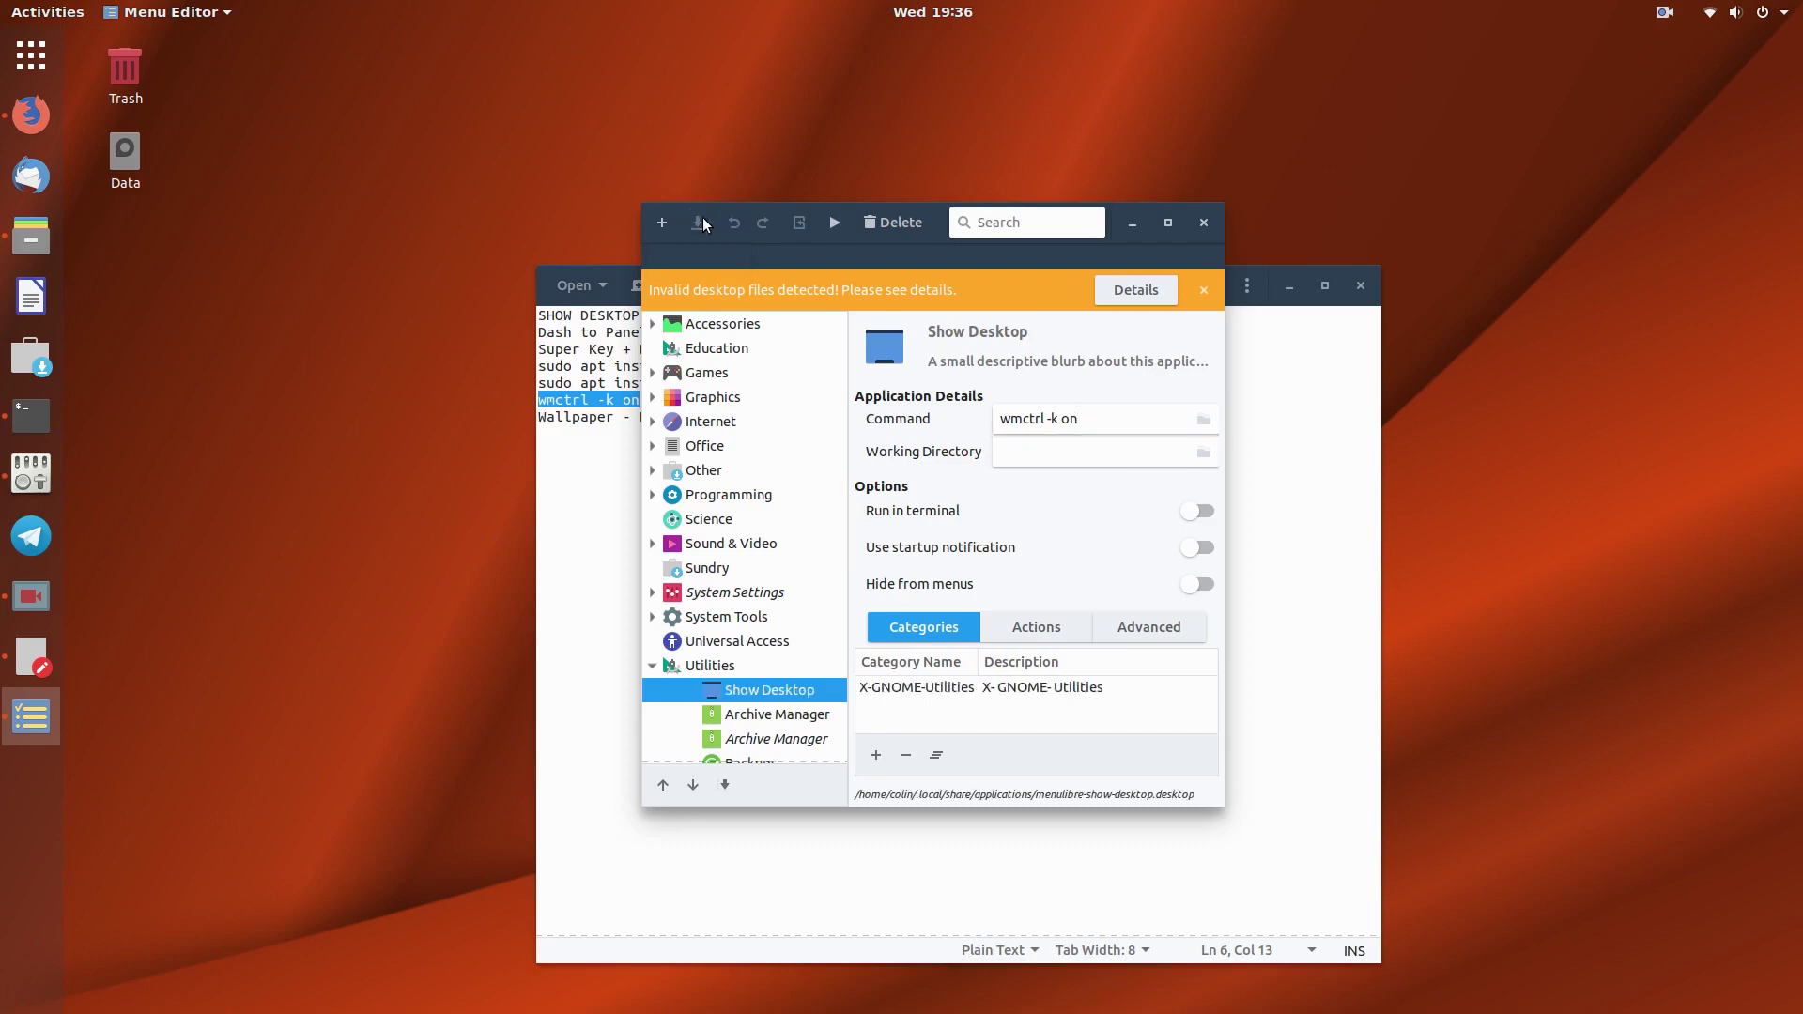
left_click(1203, 226)
Step: Minimize the Text Editor, search 'desk', and add Show Desktop to Favorites in the dock
left_click(1289, 286)
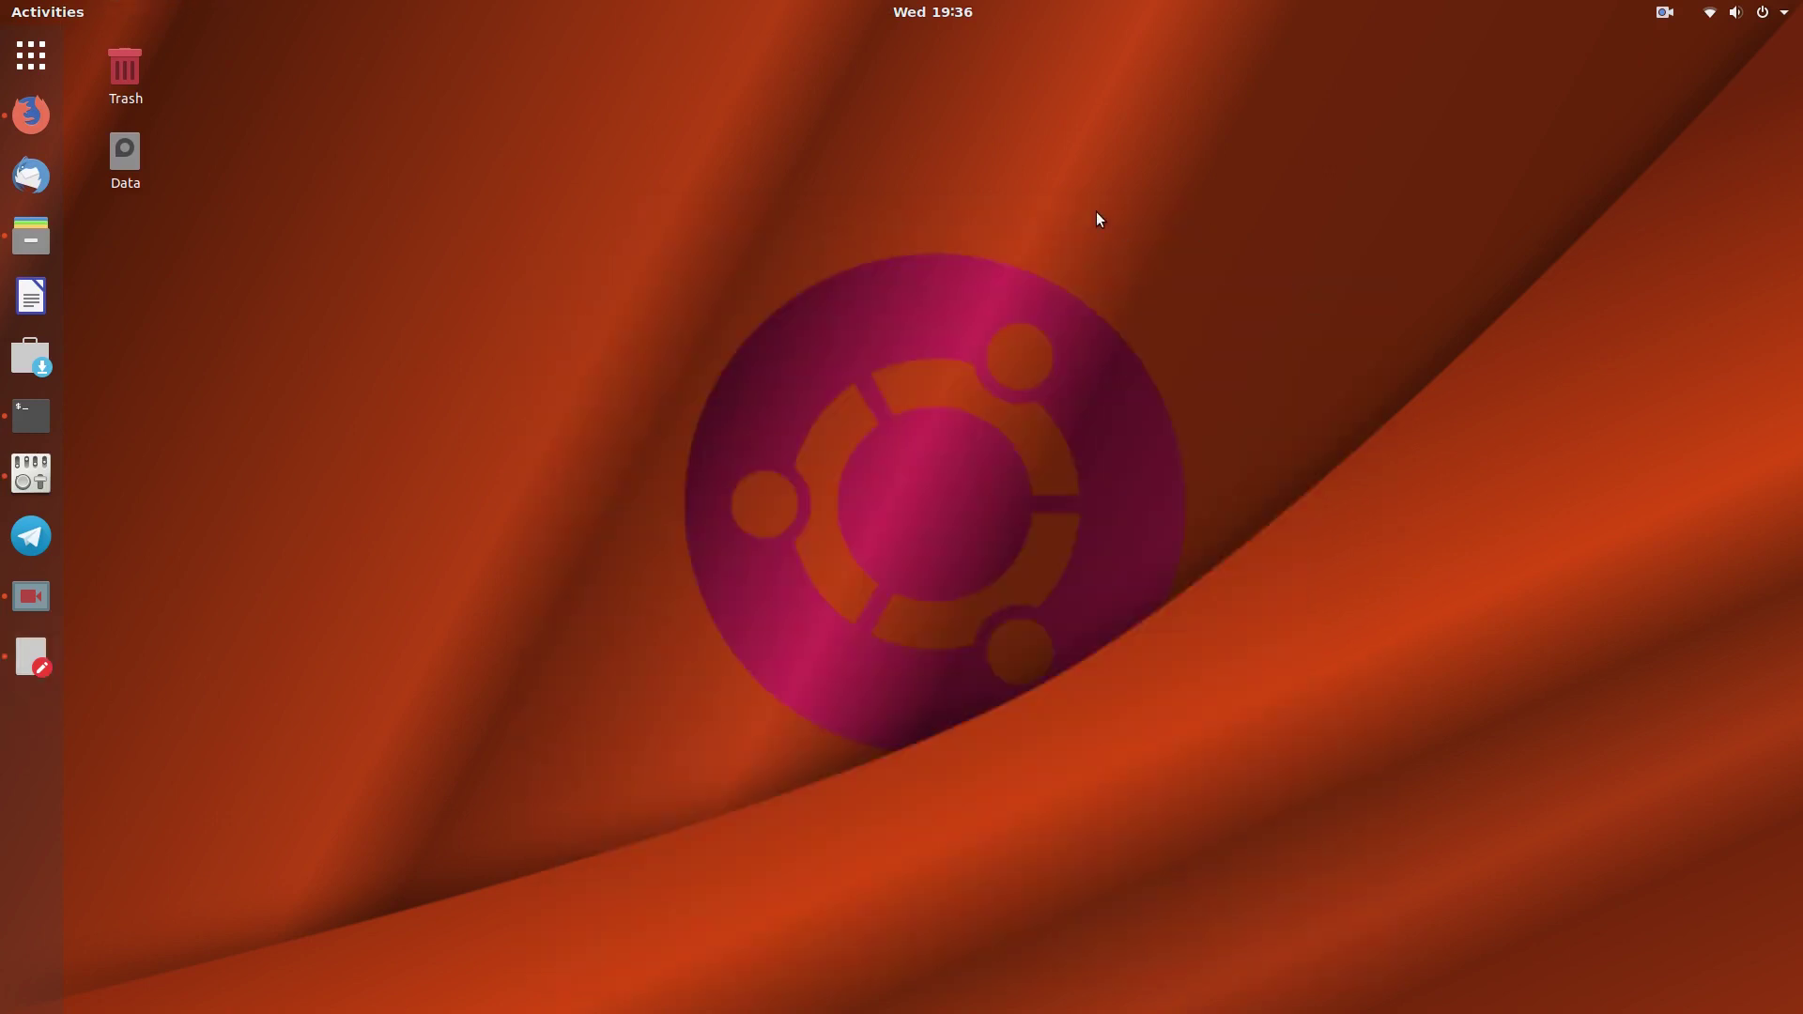
key("super")
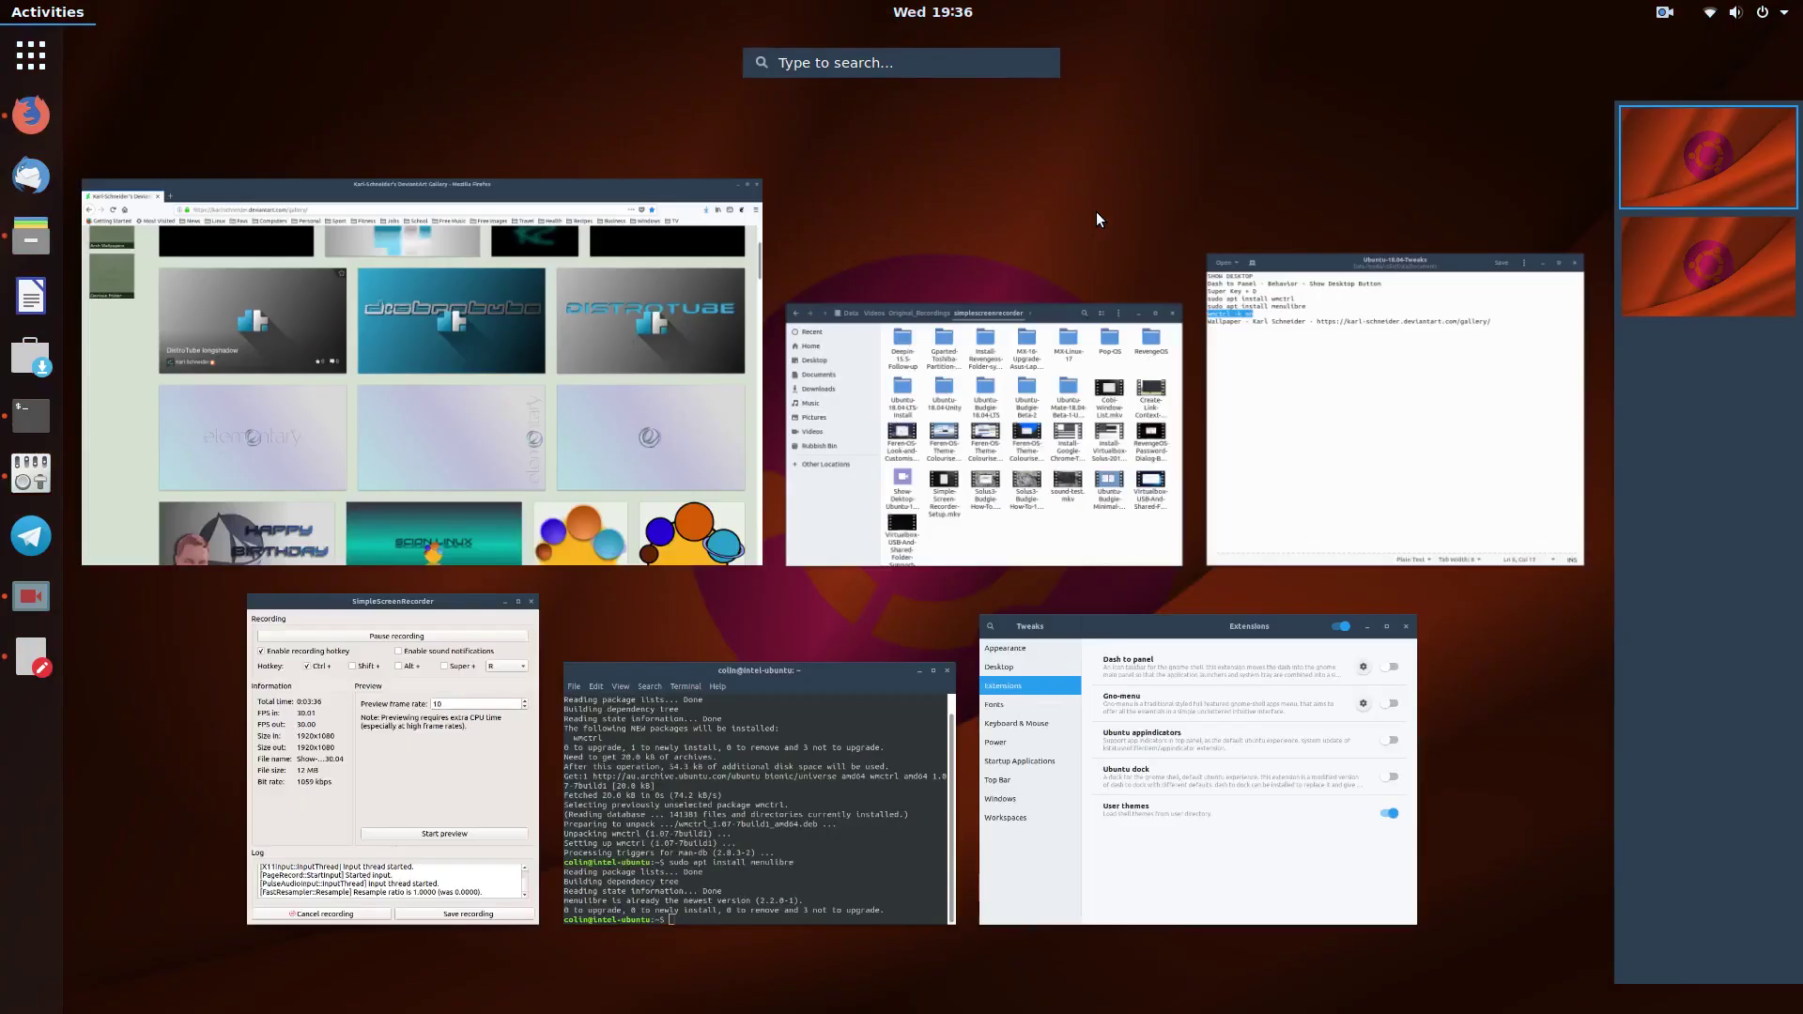
type("desk")
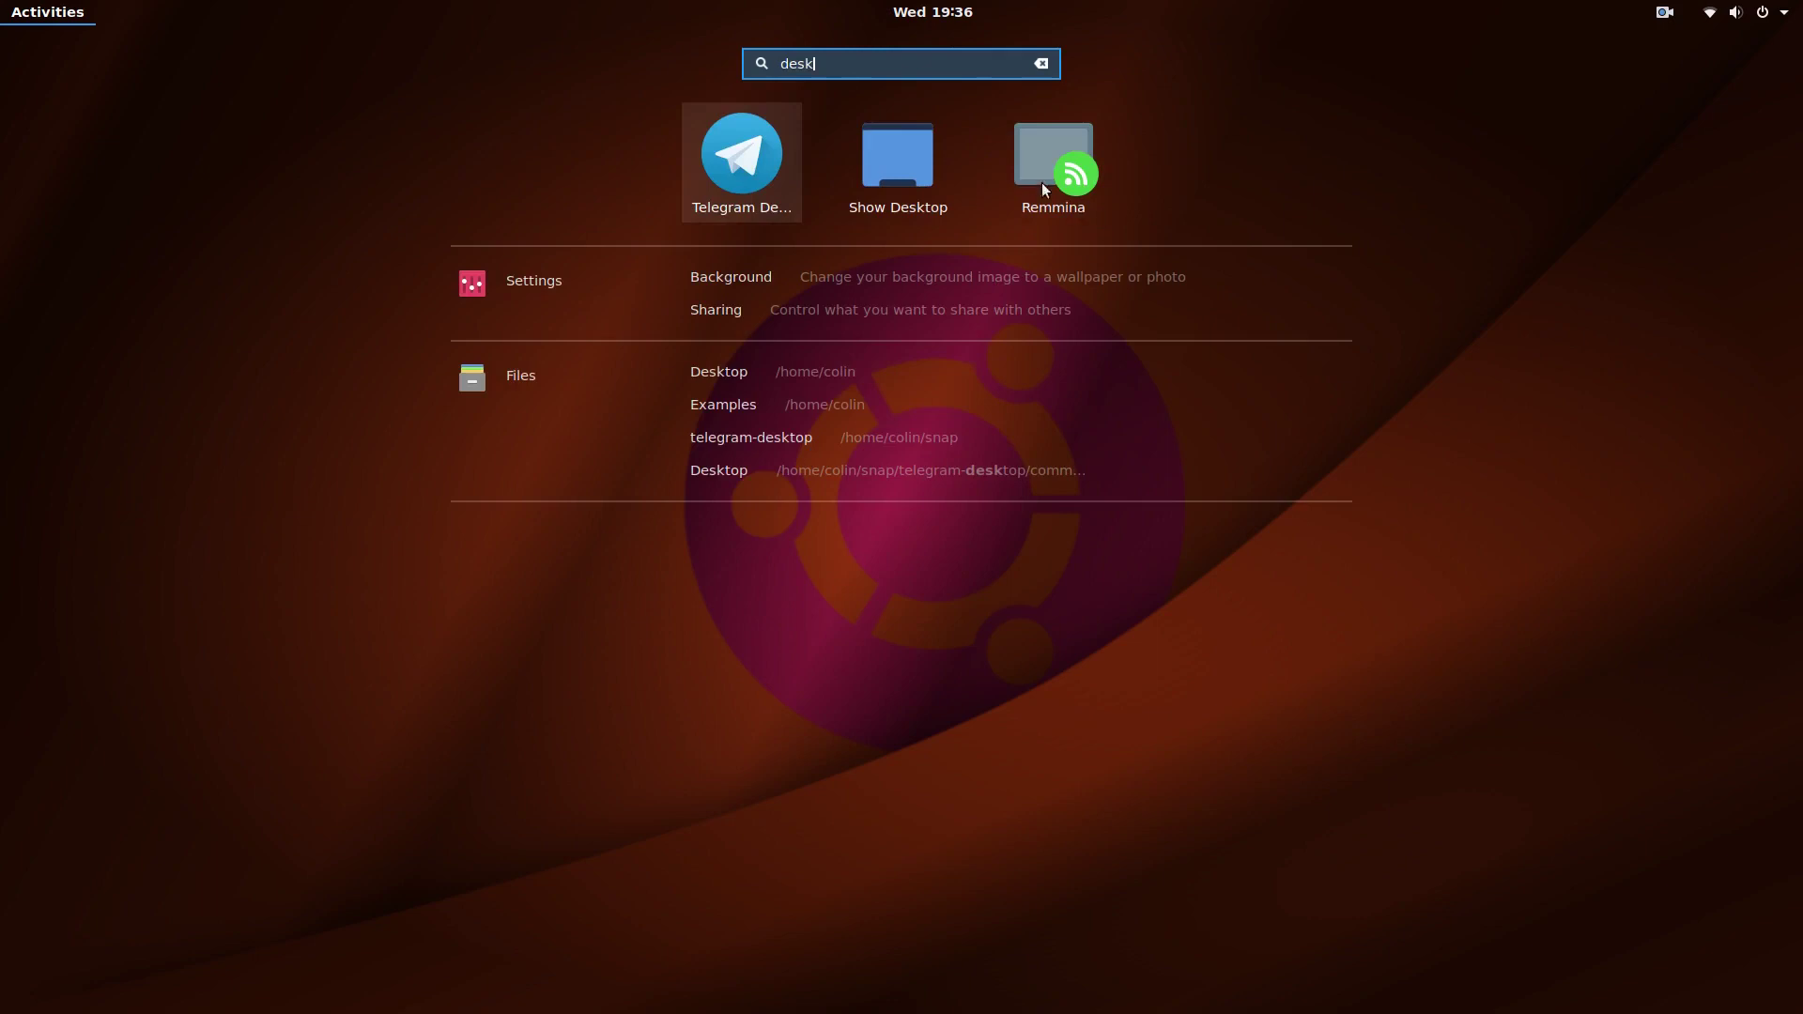
right_click(899, 160)
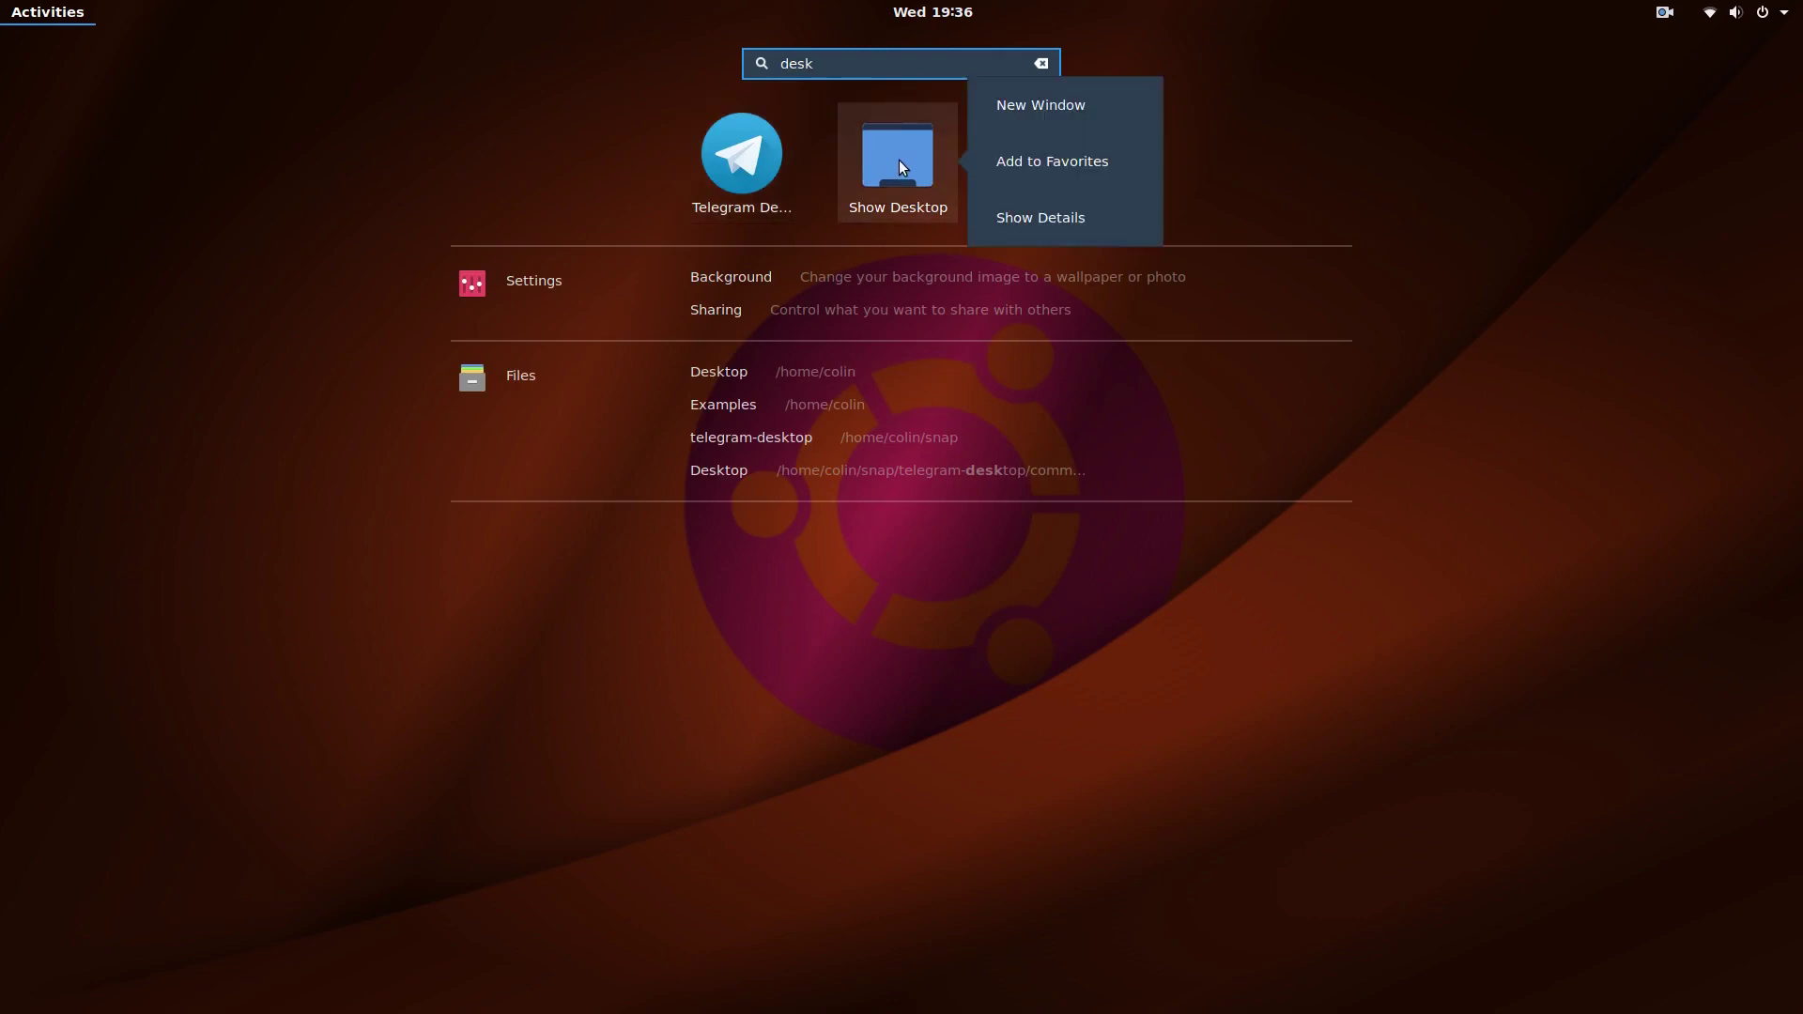
left_click(1061, 158)
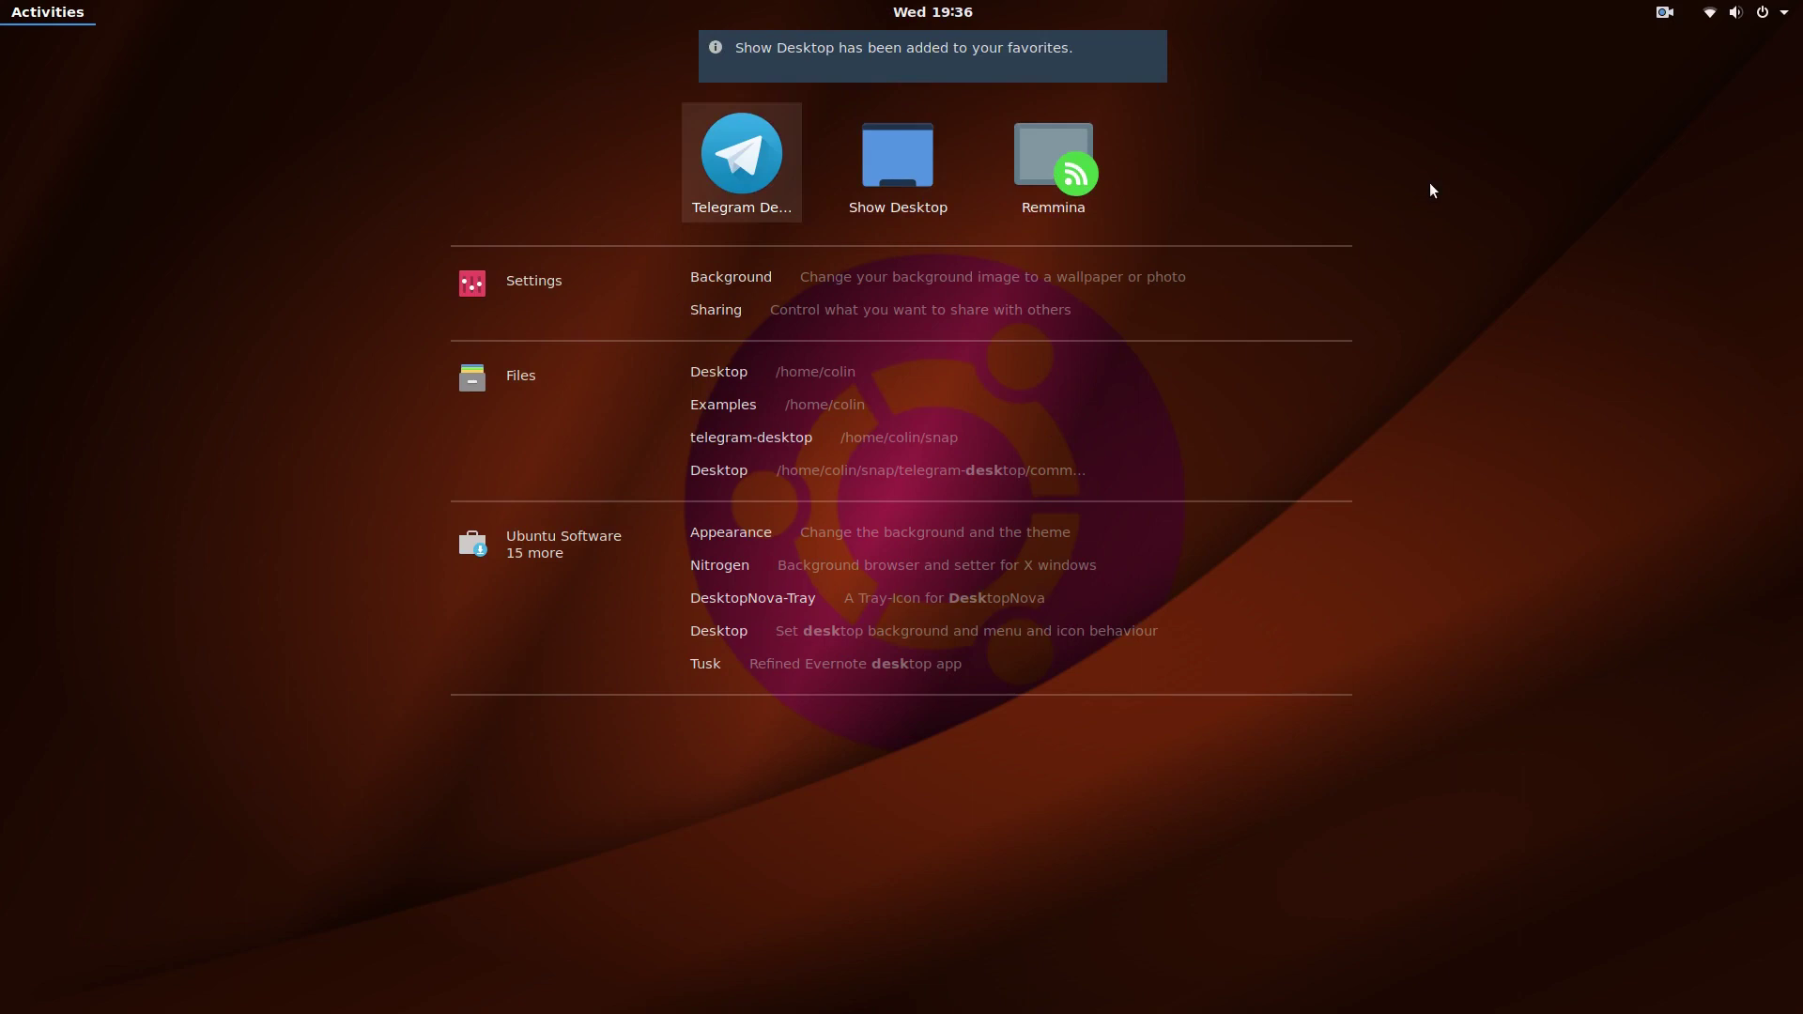
key("Escape")
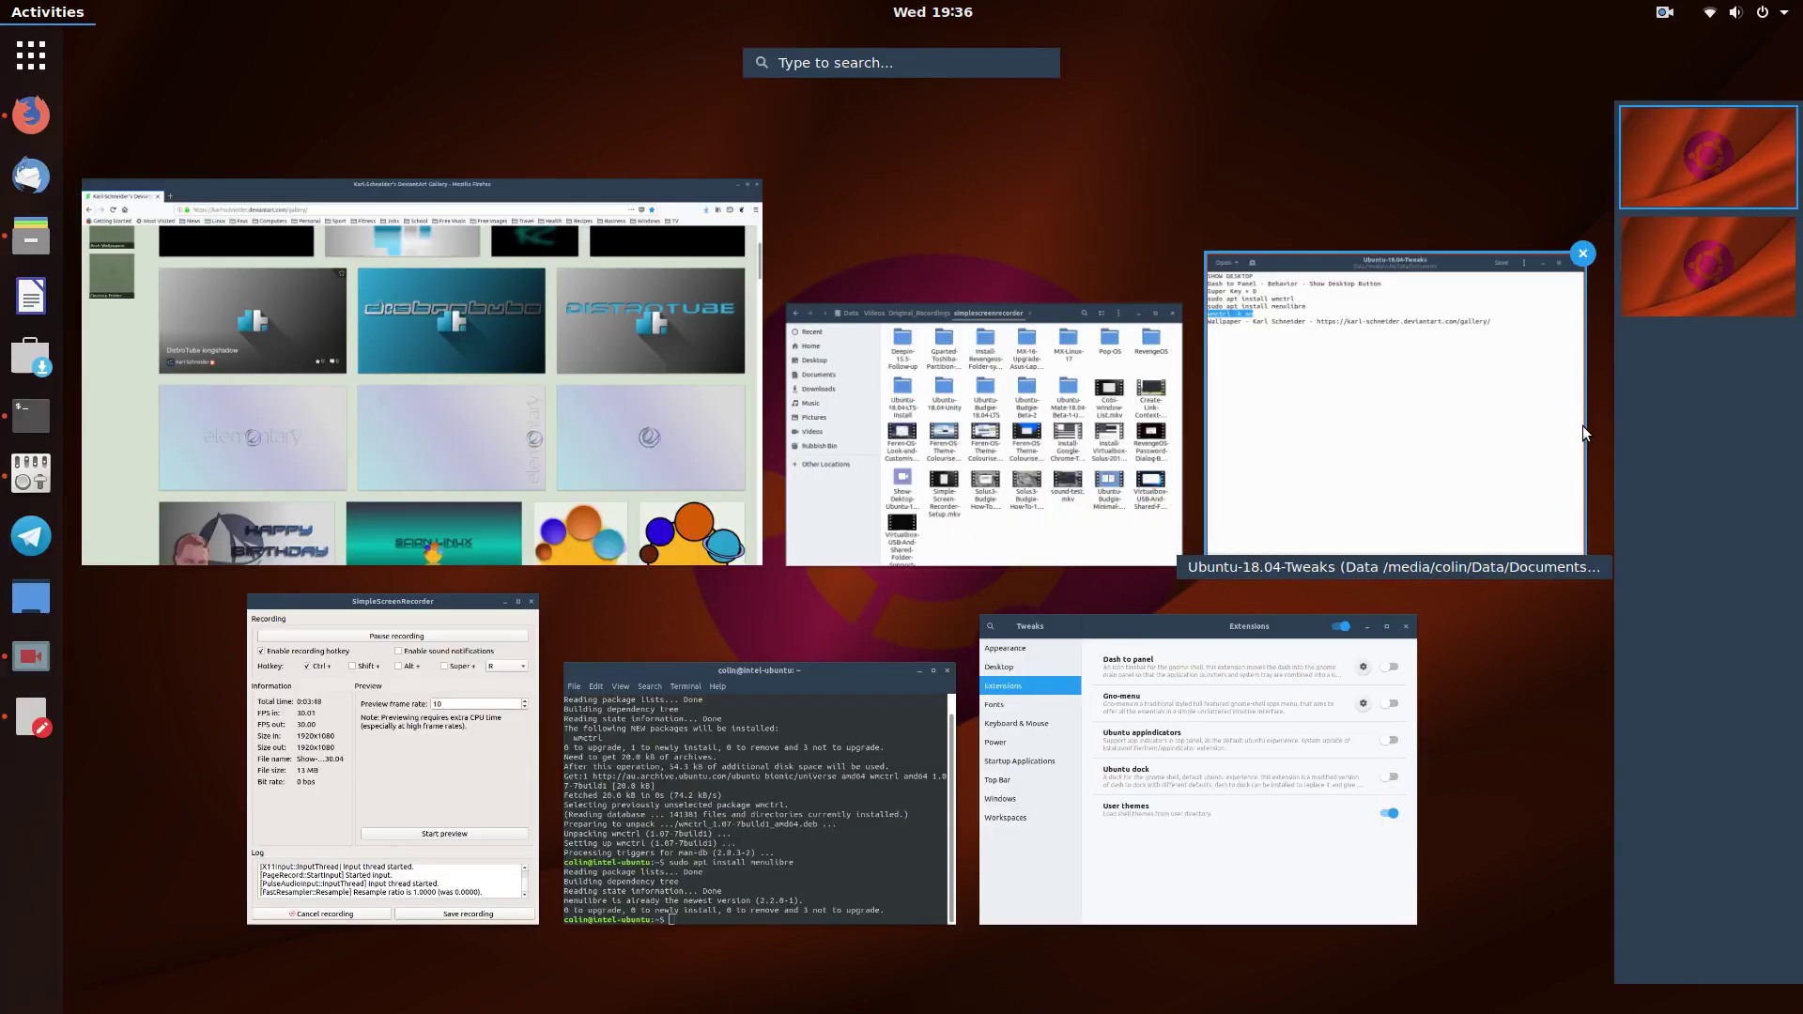
key("super+d")
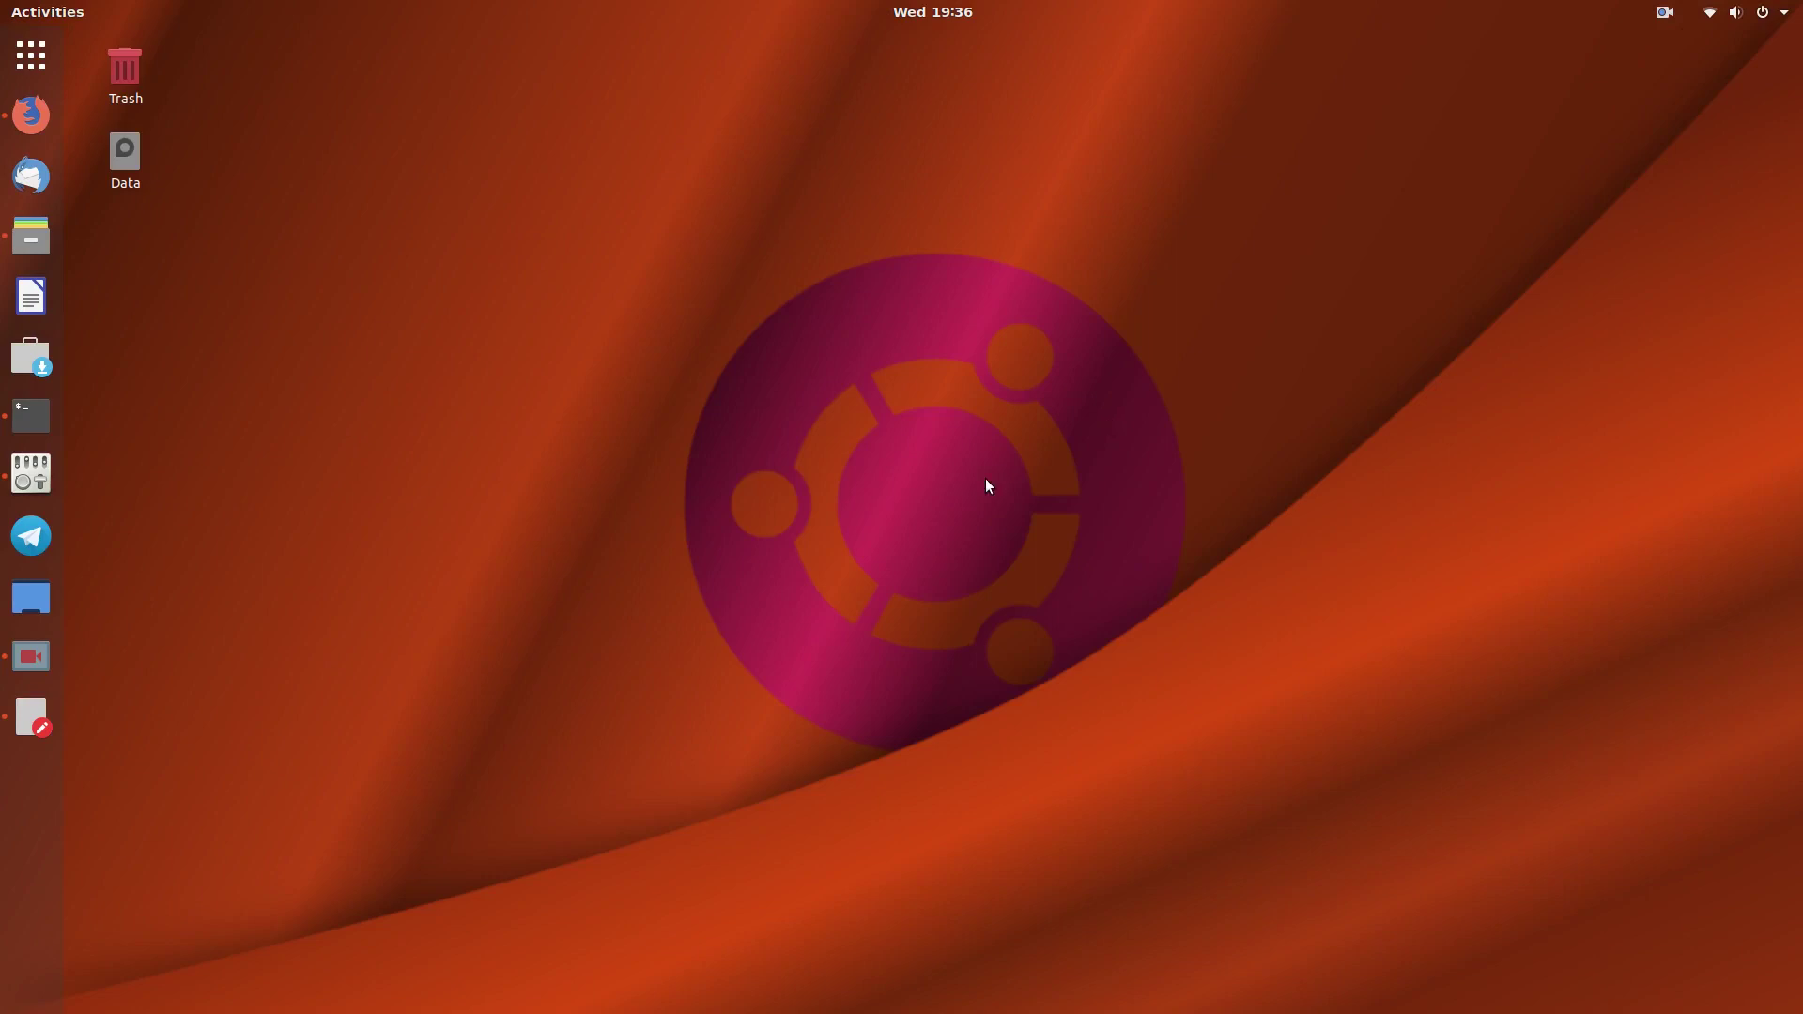
Step: Move Show Desktop to the dock's top, then test it against Firefox and Files windows
left_click_drag(31, 598, 31, 103)
left_click(31, 175)
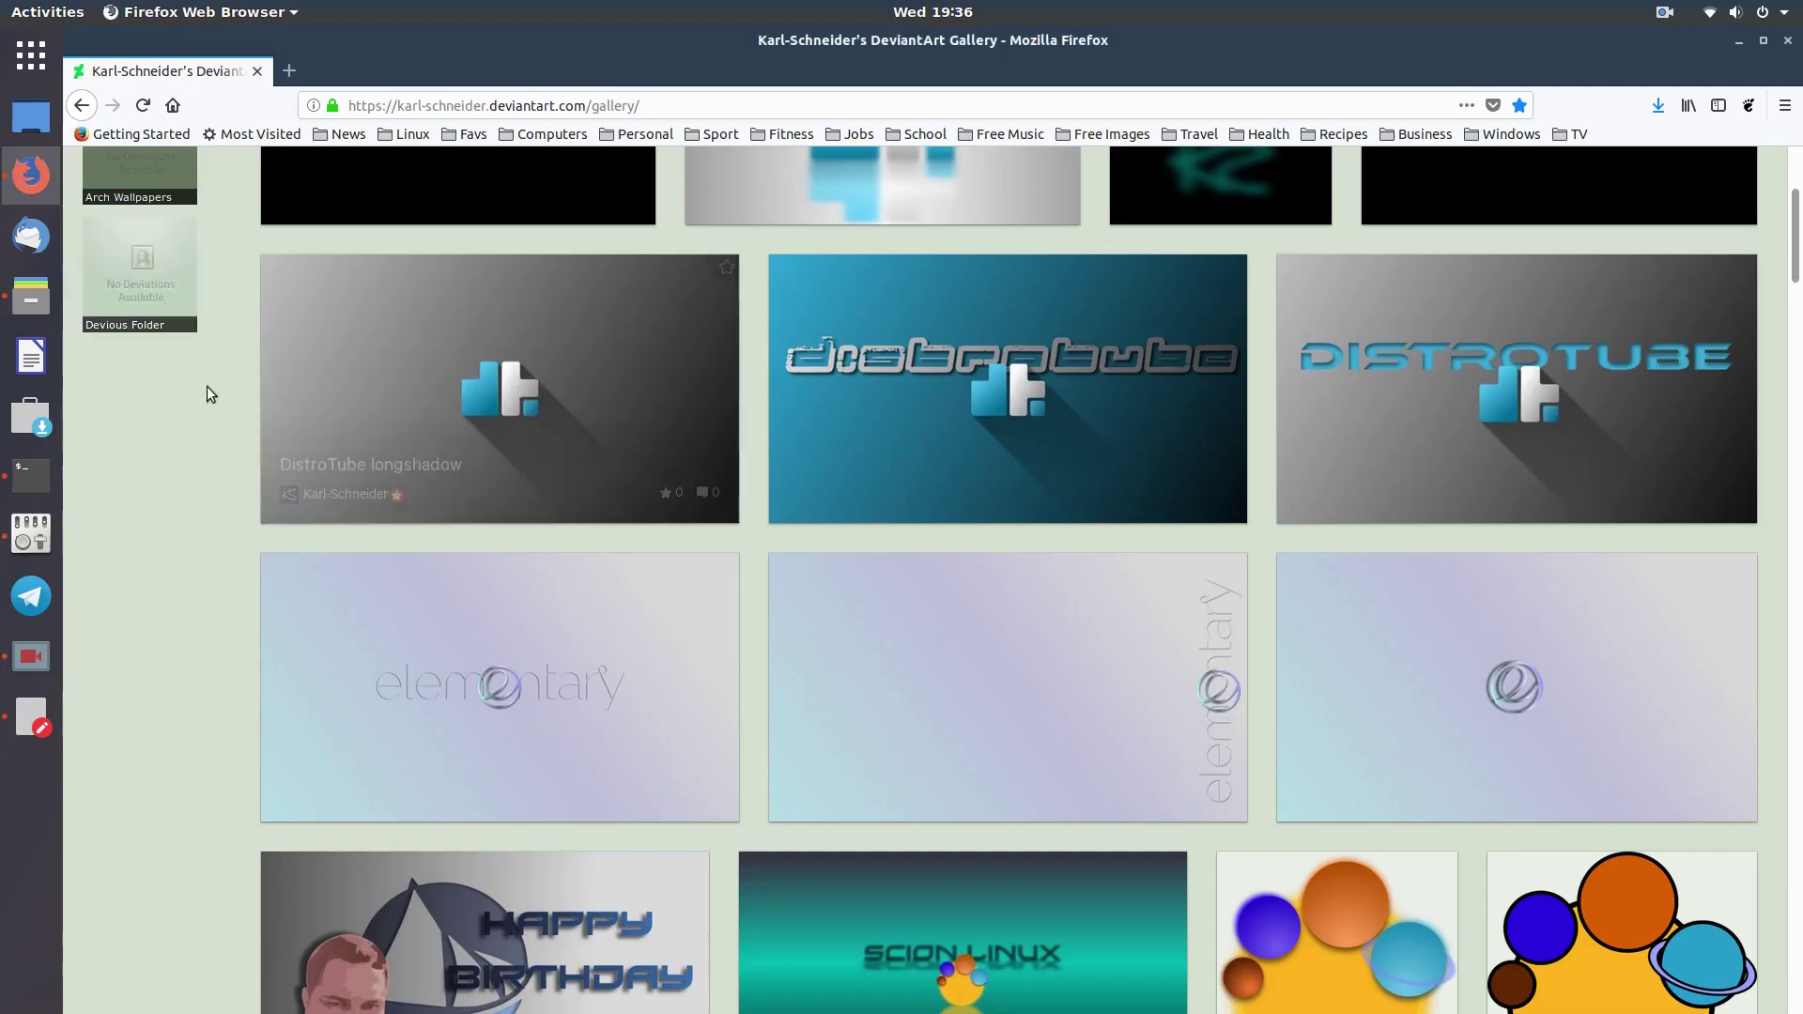
left_click(31, 296)
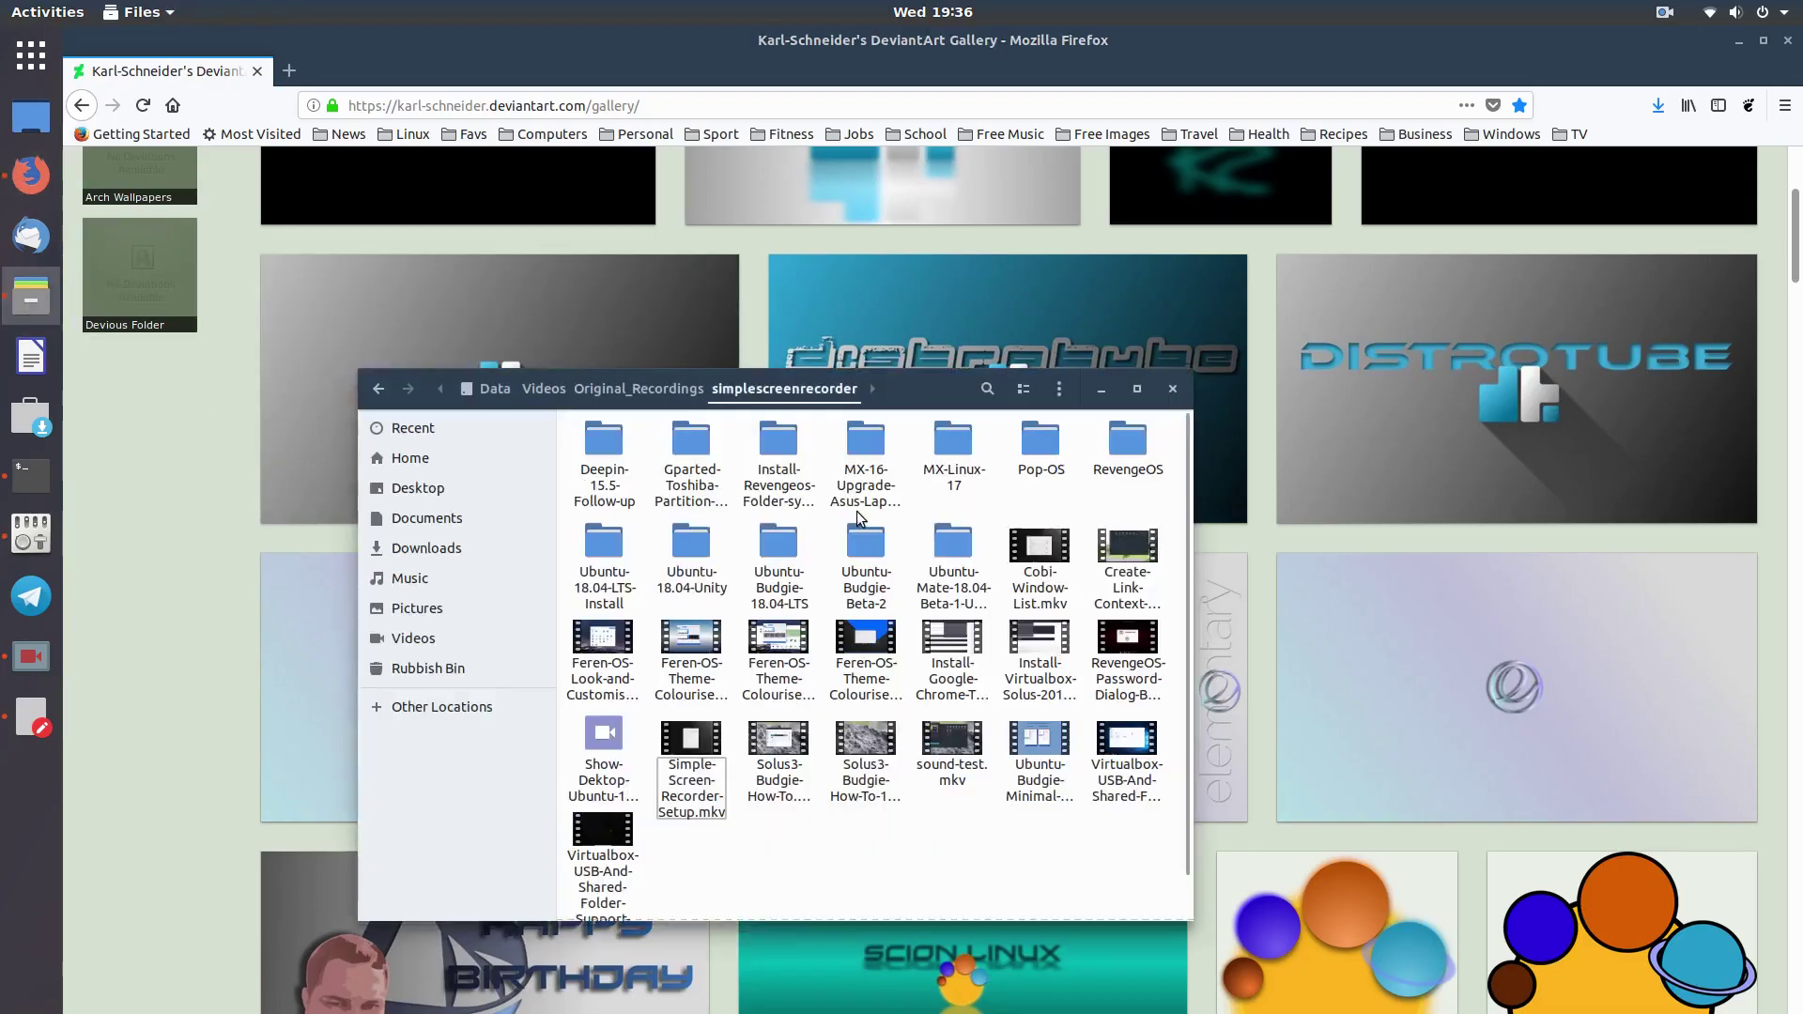
left_click(31, 117)
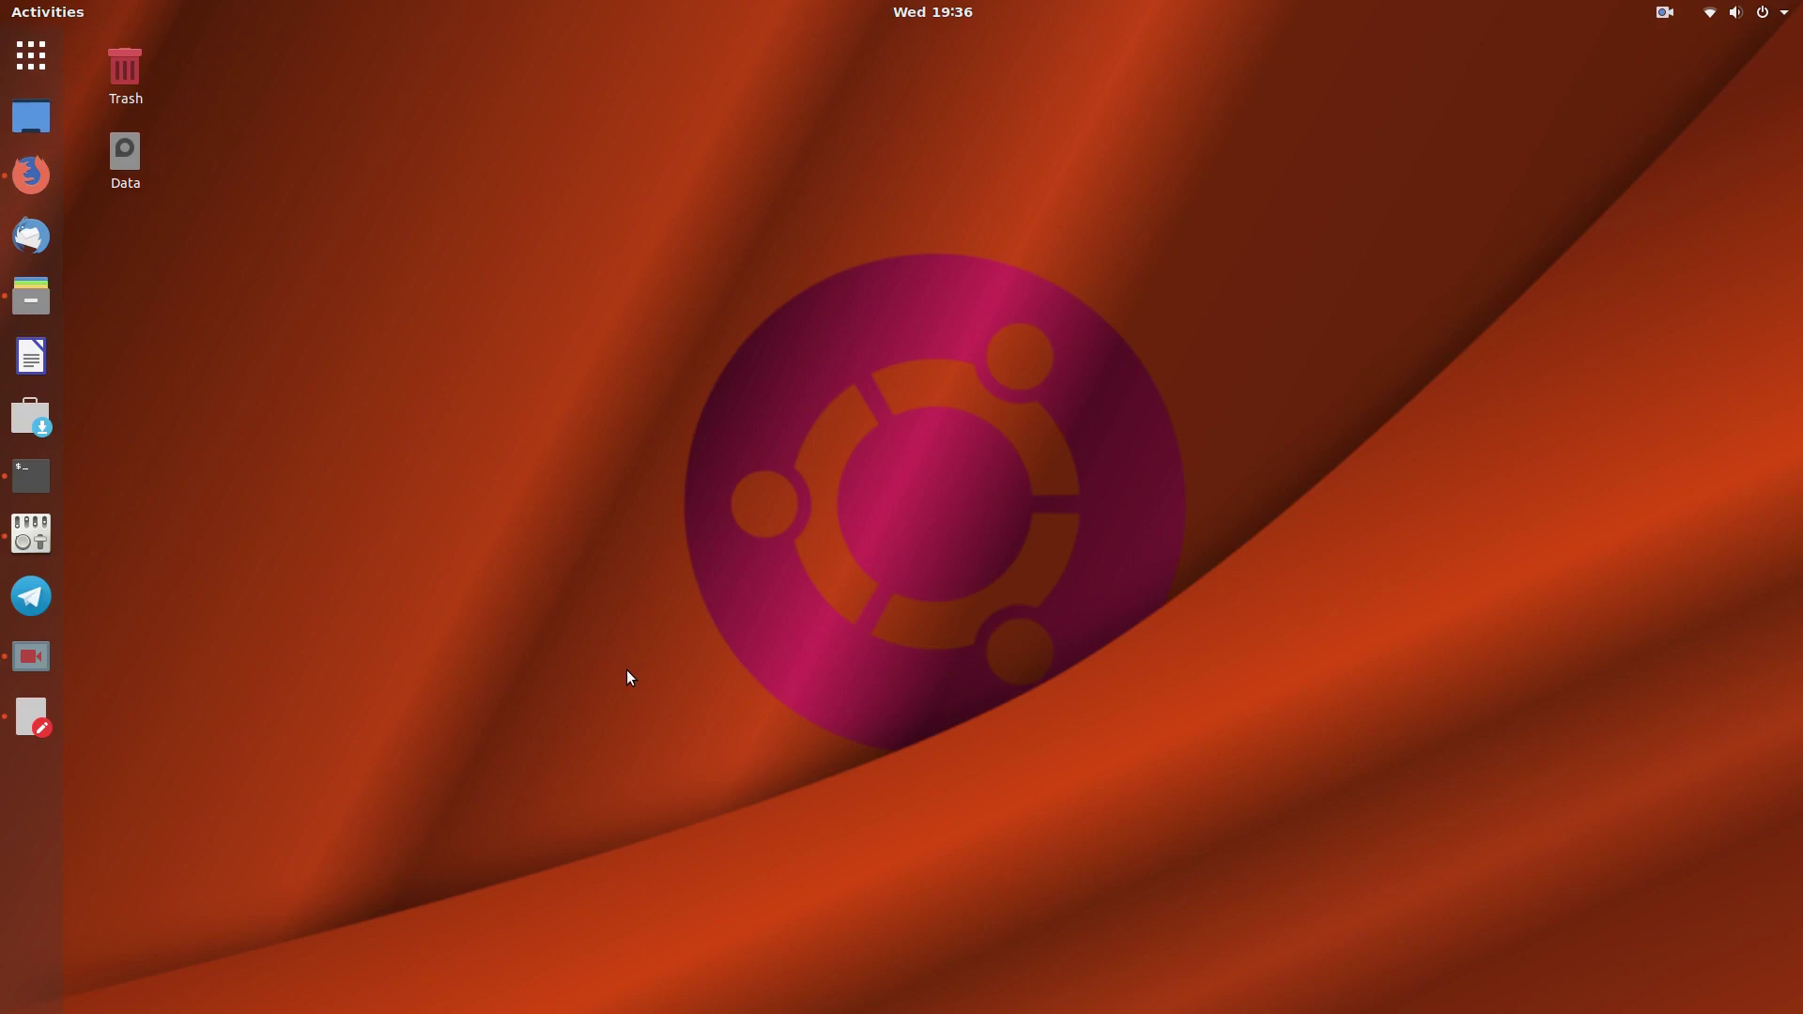
Step: Show and hide Terminal, reopen Firefox and Files, then minimize both to clear the desktop
left_click(31, 476)
key("super+h")
left_click(31, 175)
left_click(31, 298)
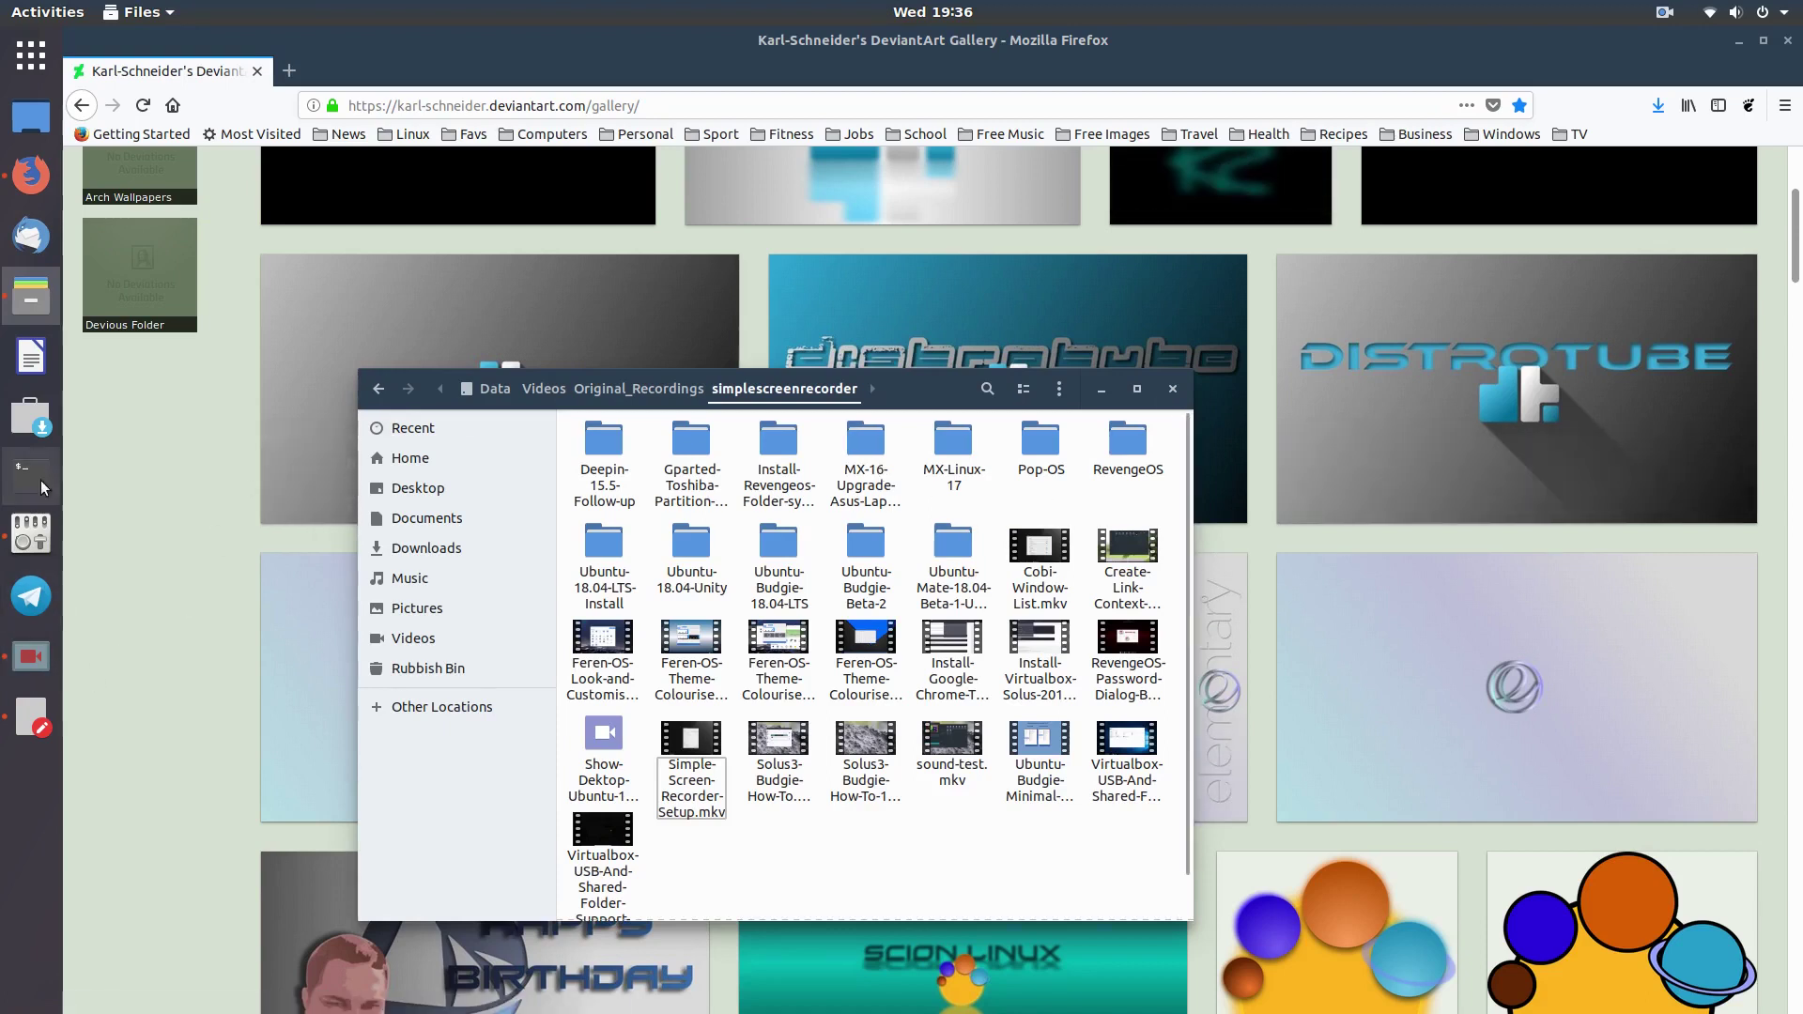
left_click(1102, 389)
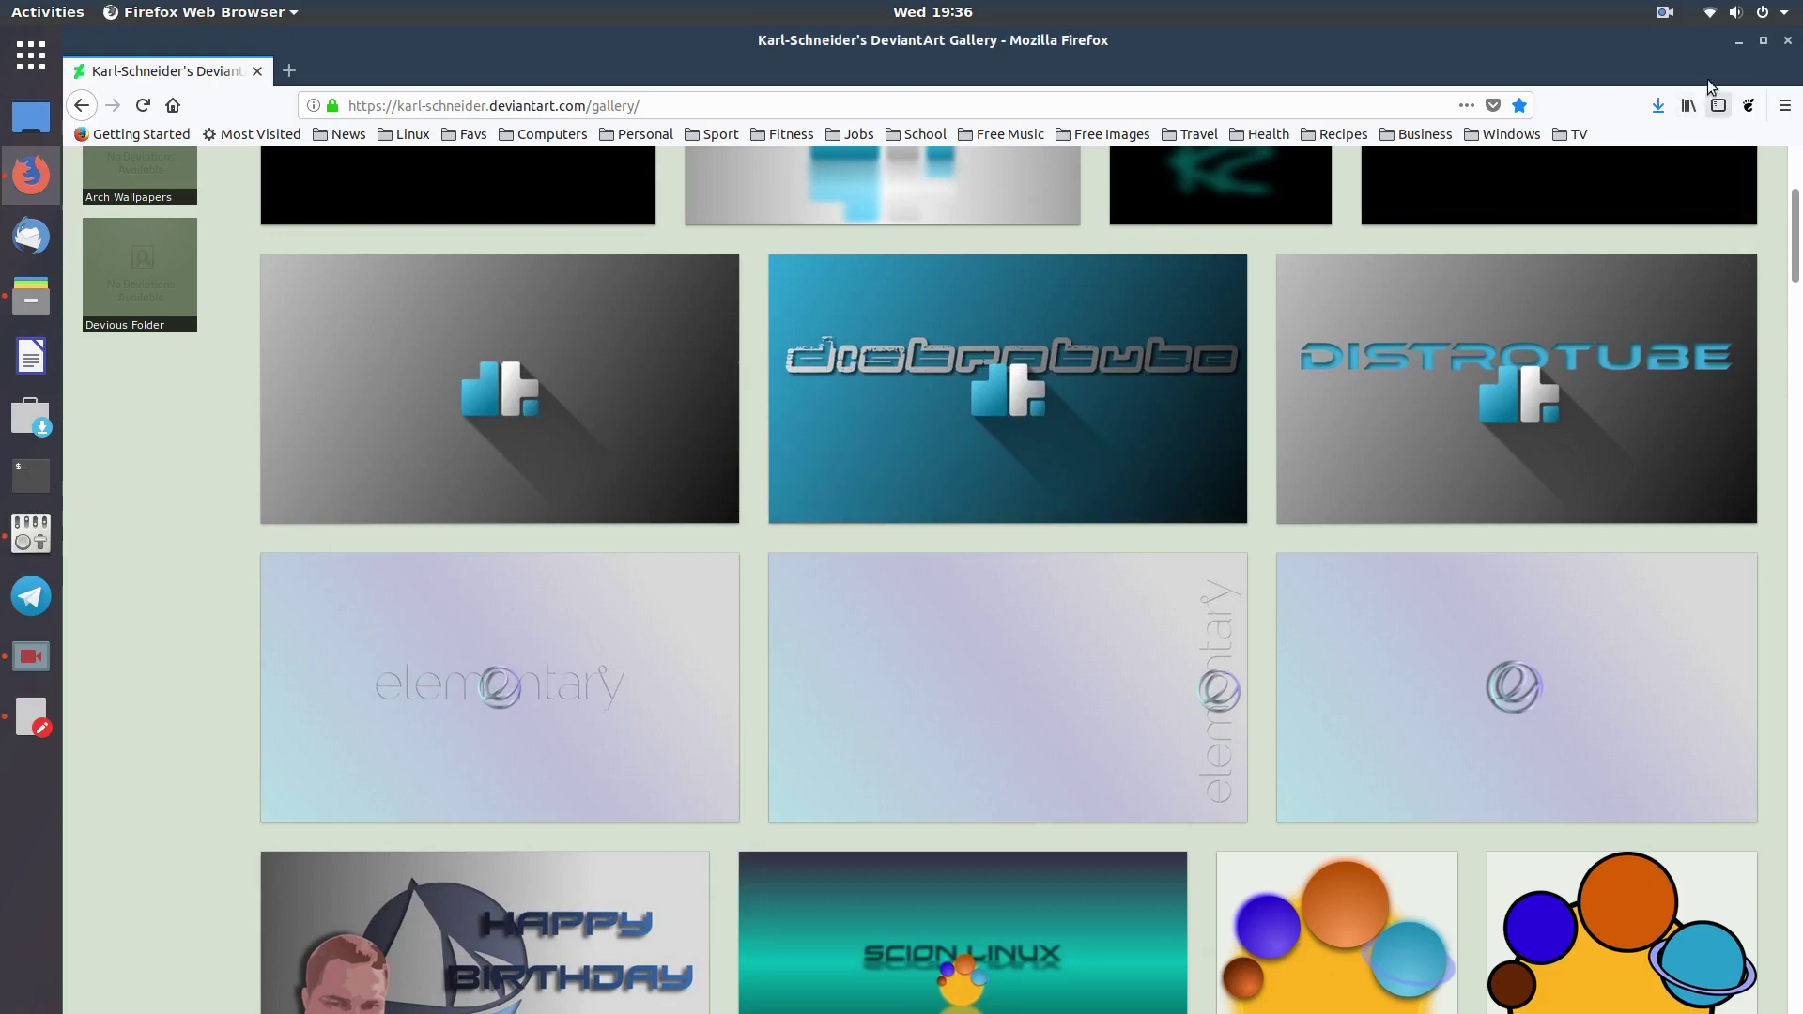
left_click(1737, 42)
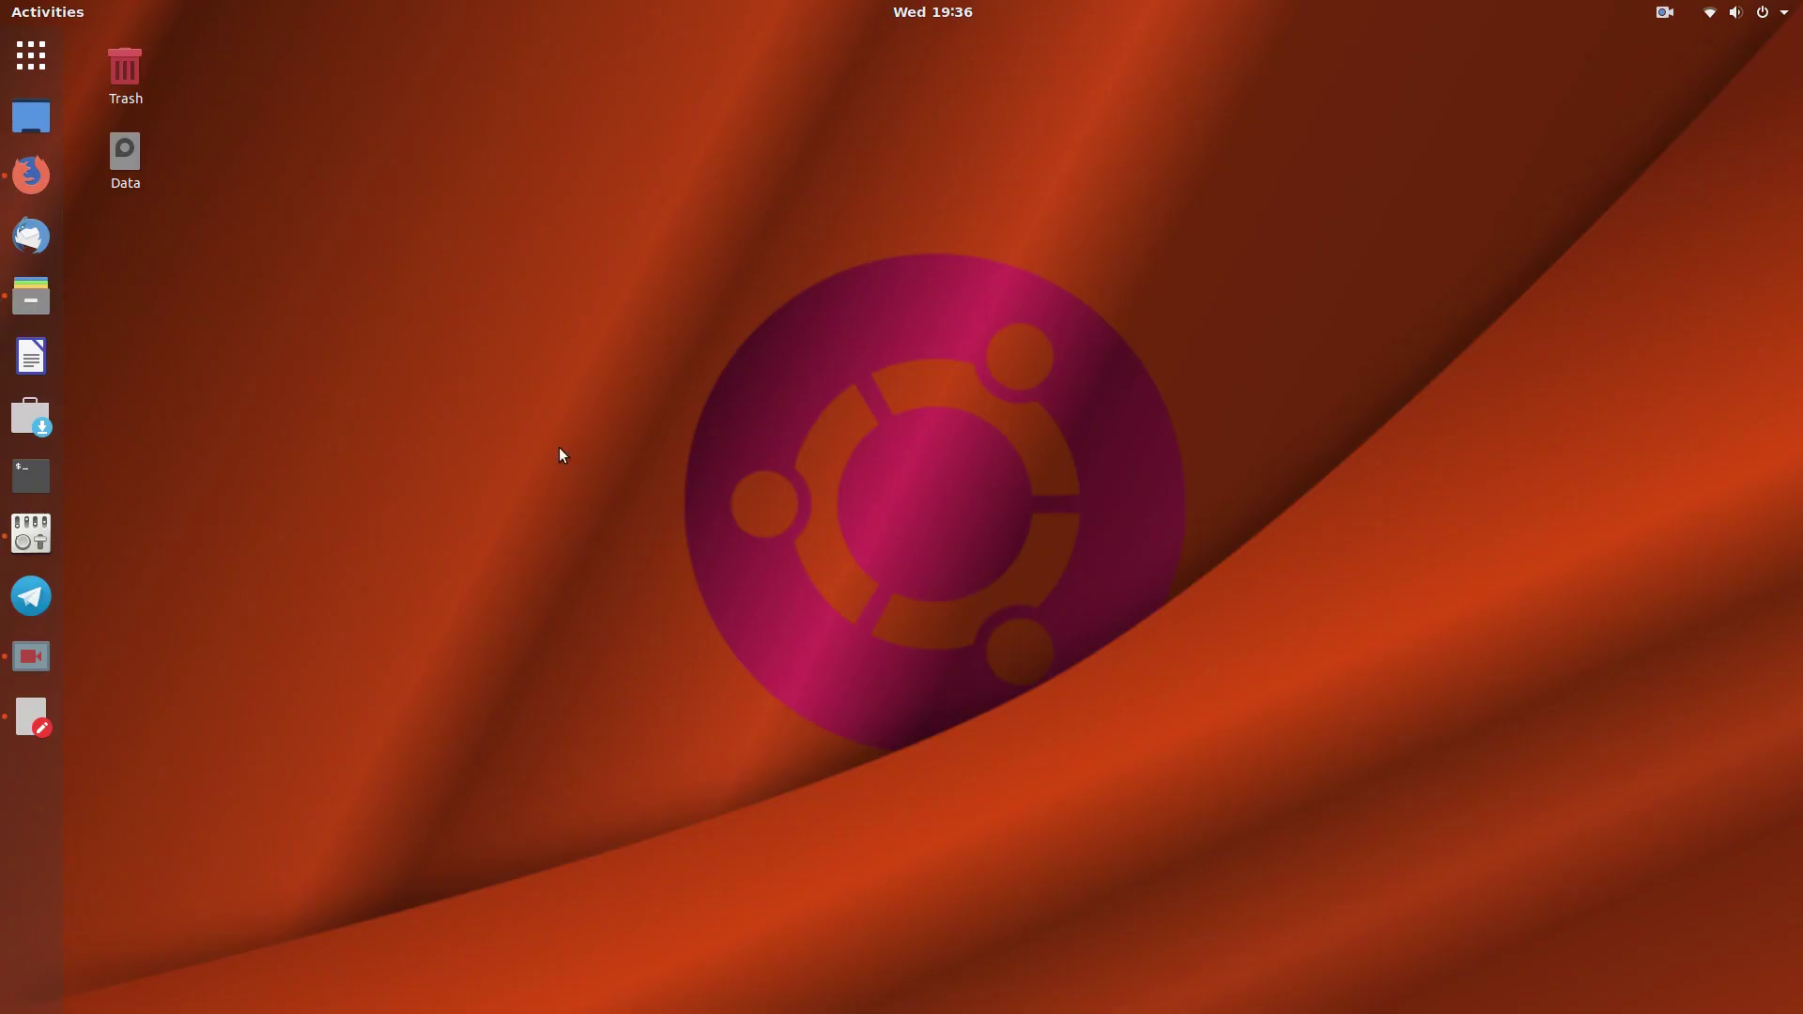